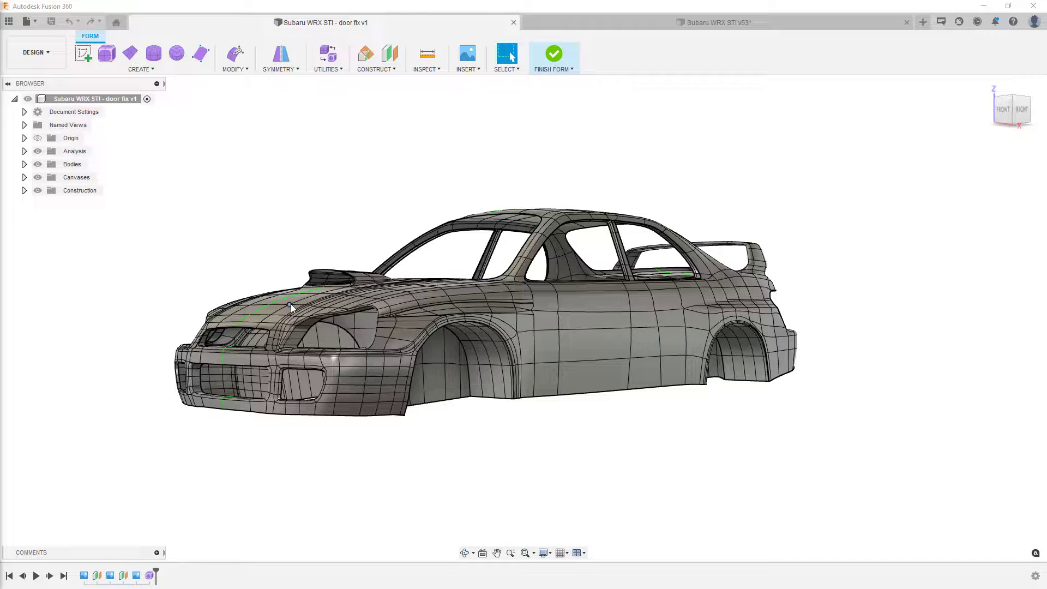
- Zoom and orbit to a side view of the door and fender, toggling smooth display on and off
{"action": "scroll", "coordinate": [581, 368], "scroll_direction": "up", "scroll_amount": 3}
{"action": "scroll", "coordinate": [581, 368], "scroll_direction": "up", "scroll_amount": 2}
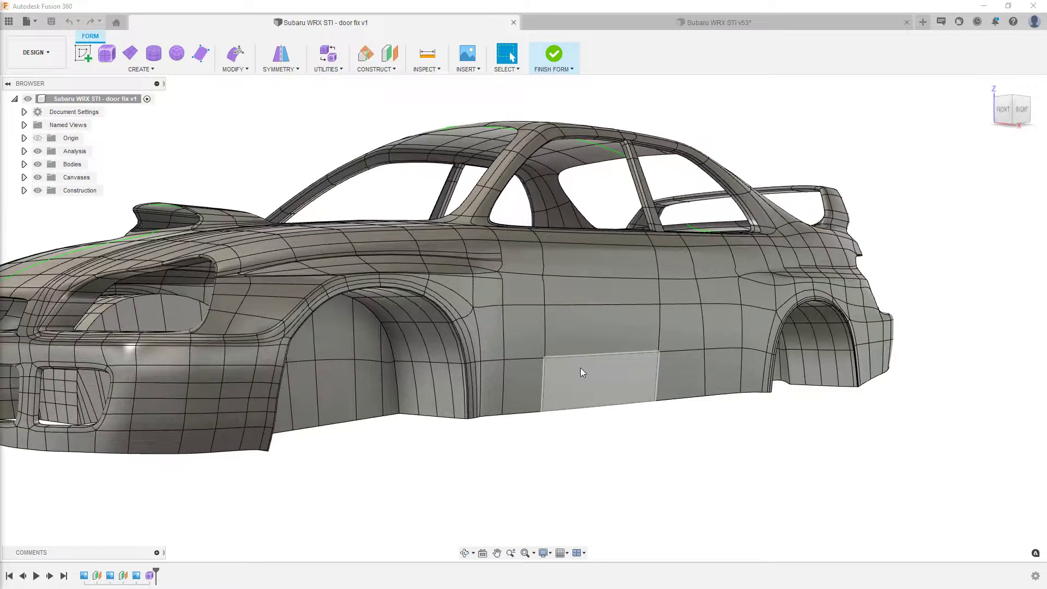
{"action": "scroll", "coordinate": [225, 268], "scroll_direction": "up", "scroll_amount": 5}
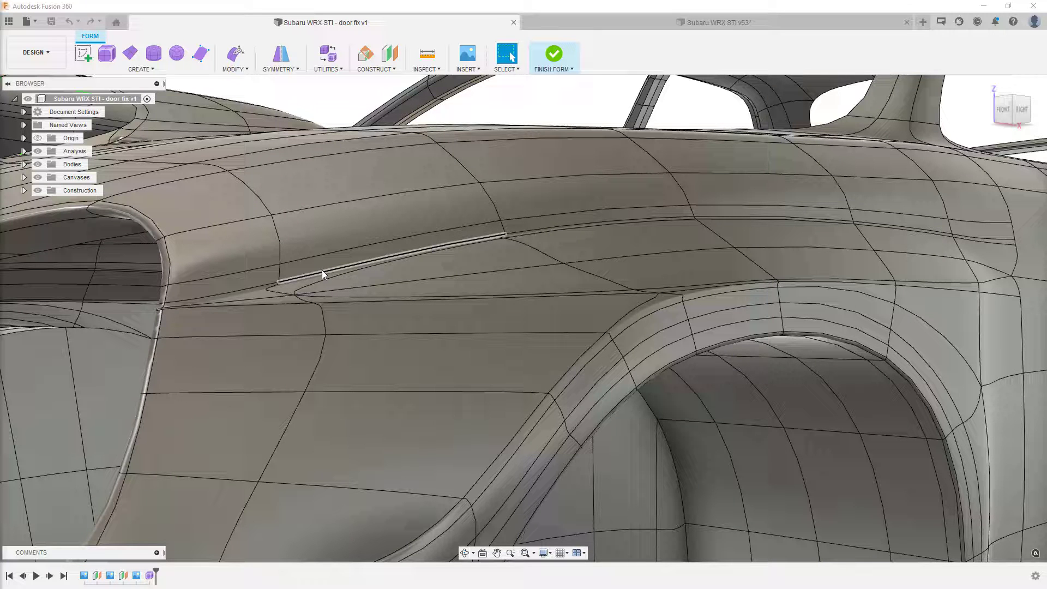
{"action": "scroll", "coordinate": [322, 269], "scroll_direction": "down", "scroll_amount": 5}
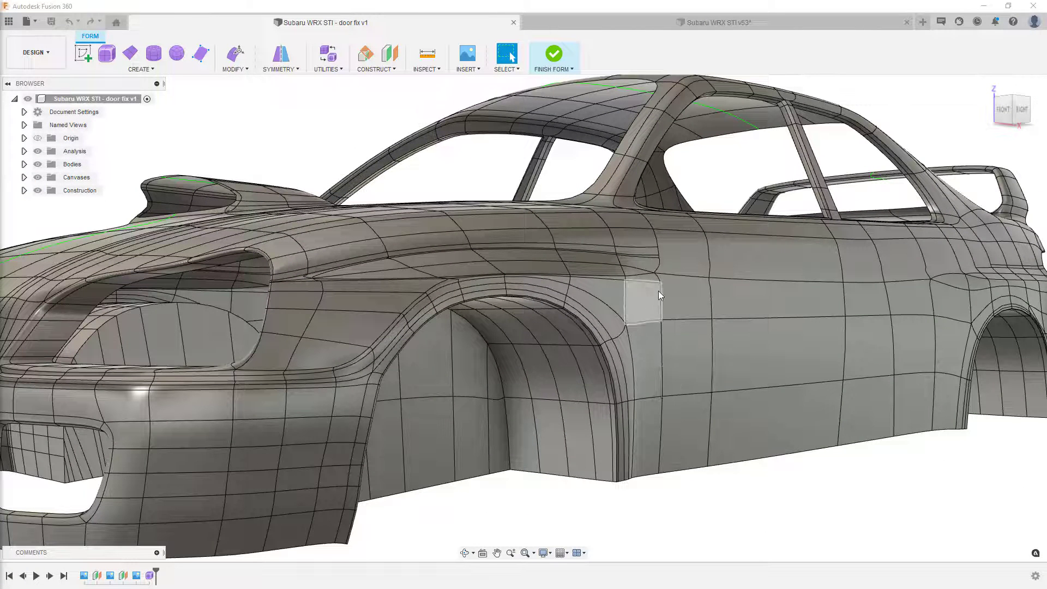
{"action": "middle_click_drag", "start_coordinate": [741, 300], "coordinate": [607, 310], "text": "shift"}
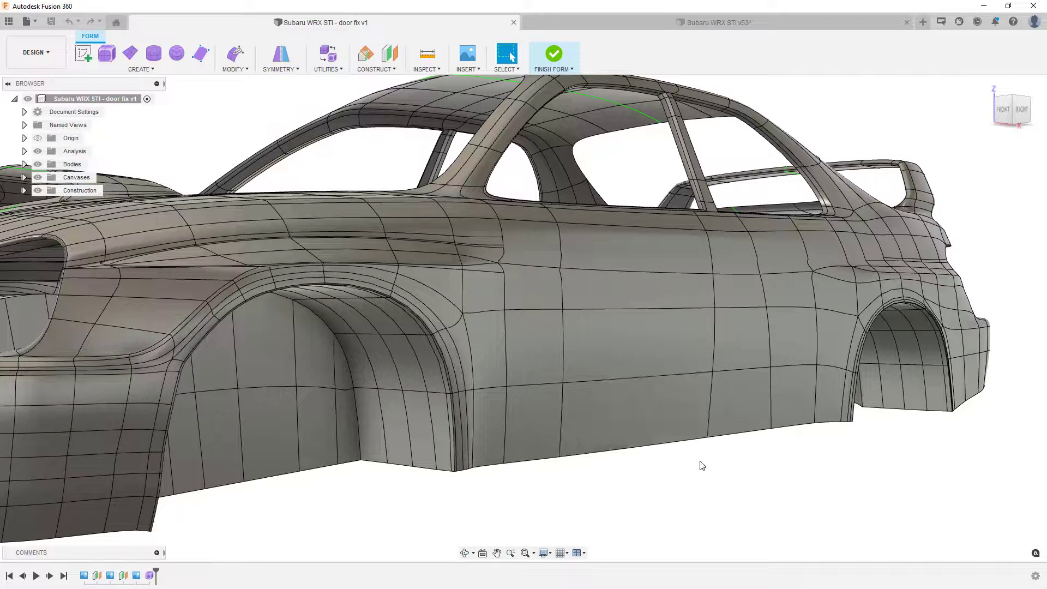
{"action": "key", "text": "alt+3"}
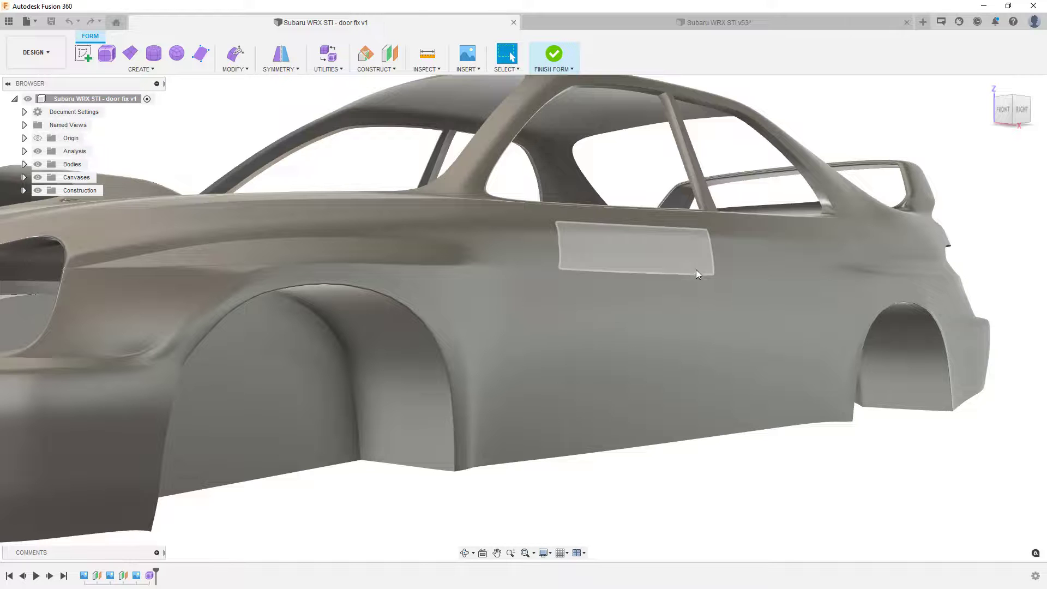
{"action": "key", "text": "alt+3"}
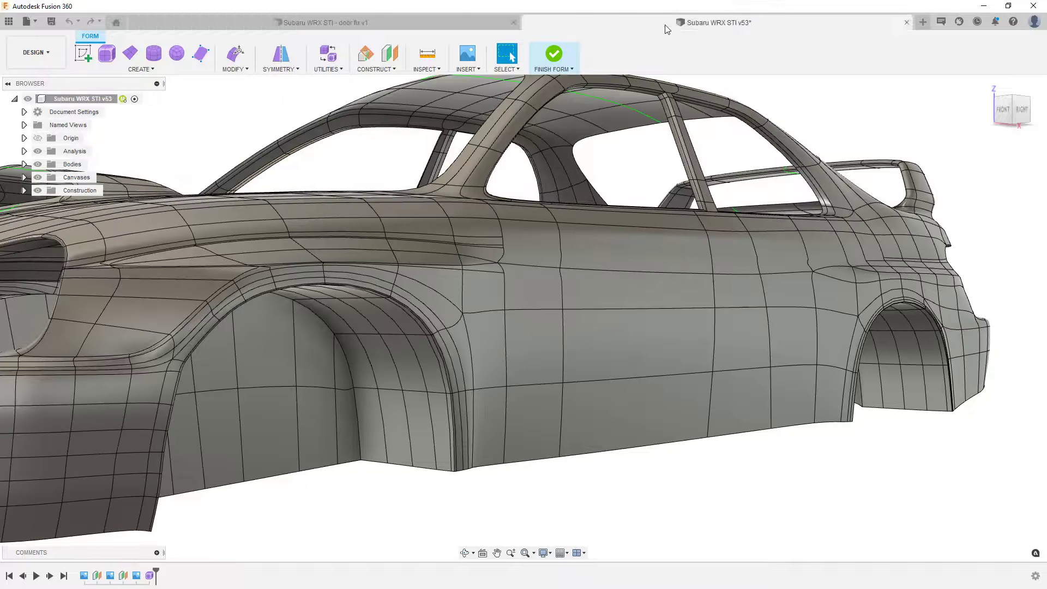
- Switch to the Subaru WRX STI v53 design and view it from the RIGHT with edges shown
{"action": "left_click", "coordinate": [666, 28]}
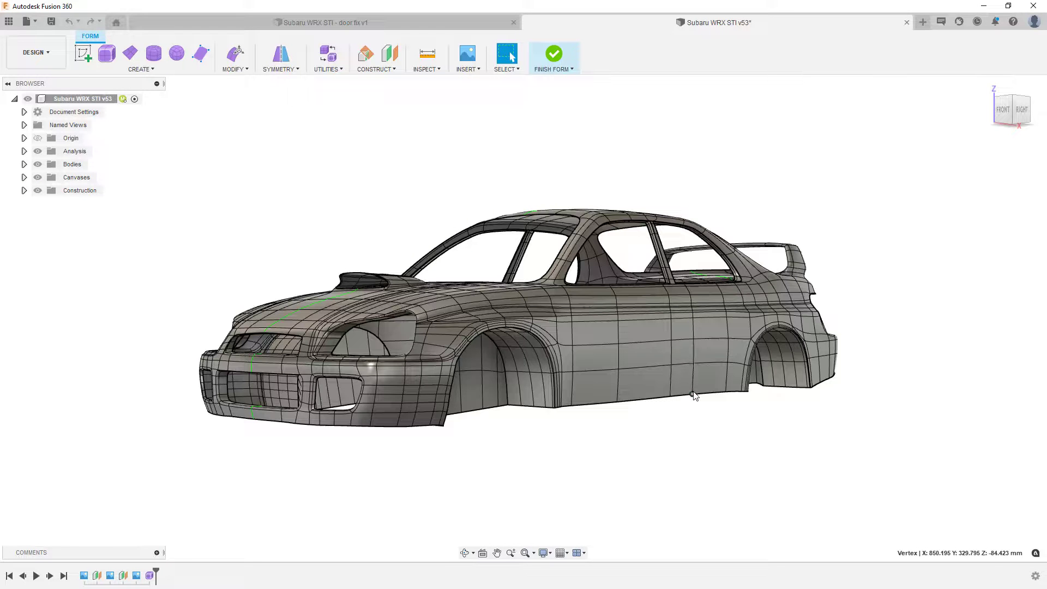
{"action": "key", "text": "alt+3"}
{"action": "scroll", "coordinate": [625, 306], "scroll_direction": "up", "scroll_amount": 3}
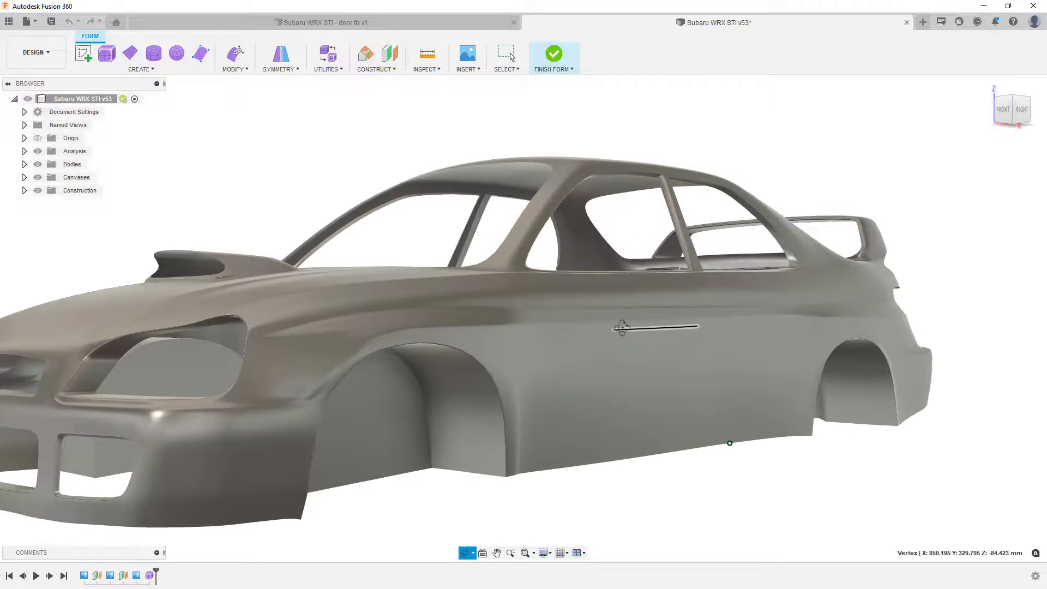
{"action": "middle_click_drag", "start_coordinate": [624, 318], "coordinate": [589, 332], "text": "shift"}
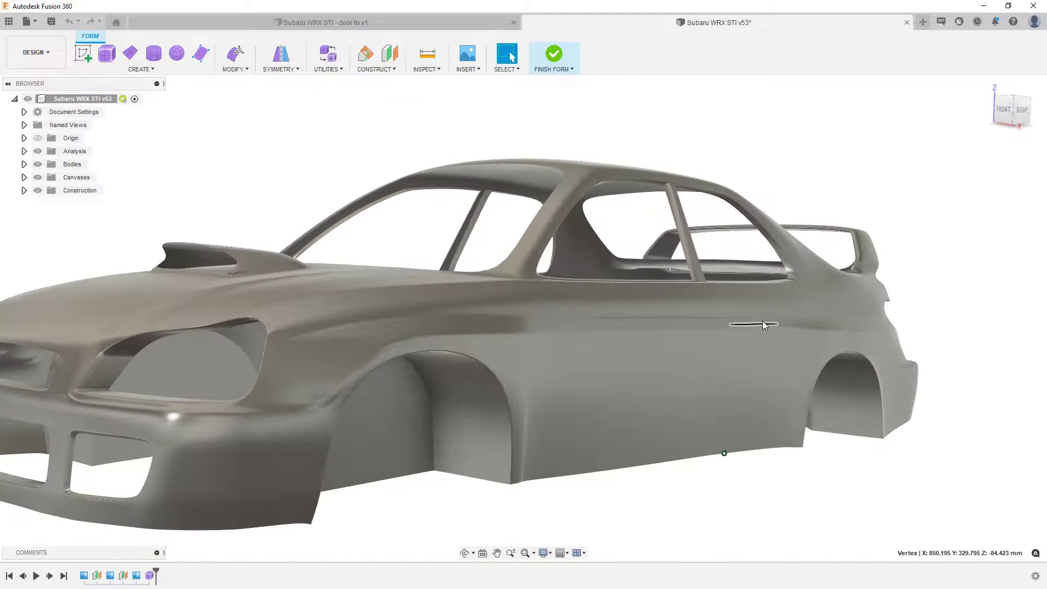
{"action": "key", "text": "alt+2"}
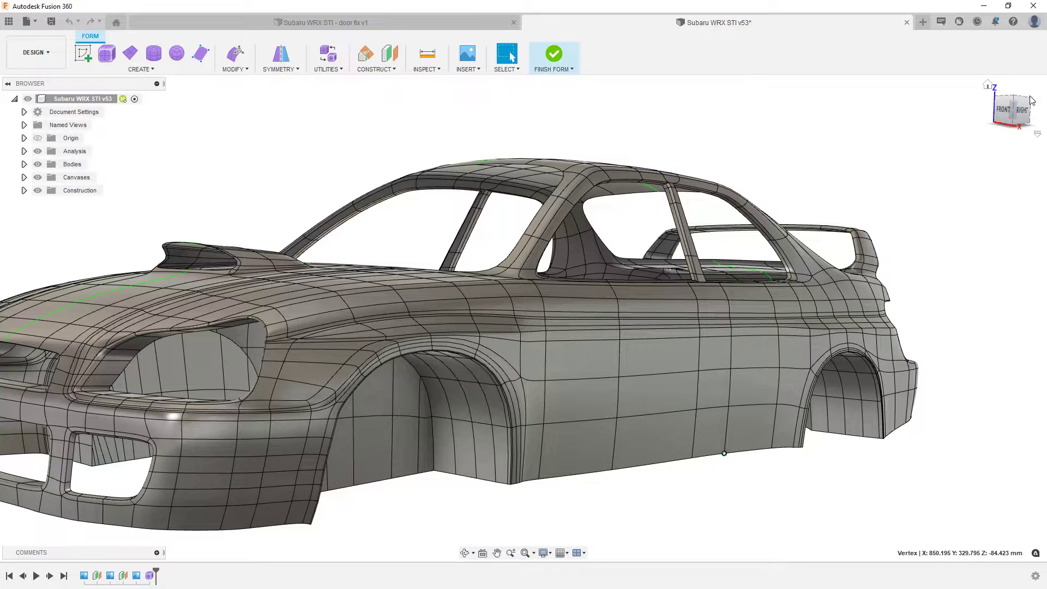
{"action": "left_click", "coordinate": [1021, 111]}
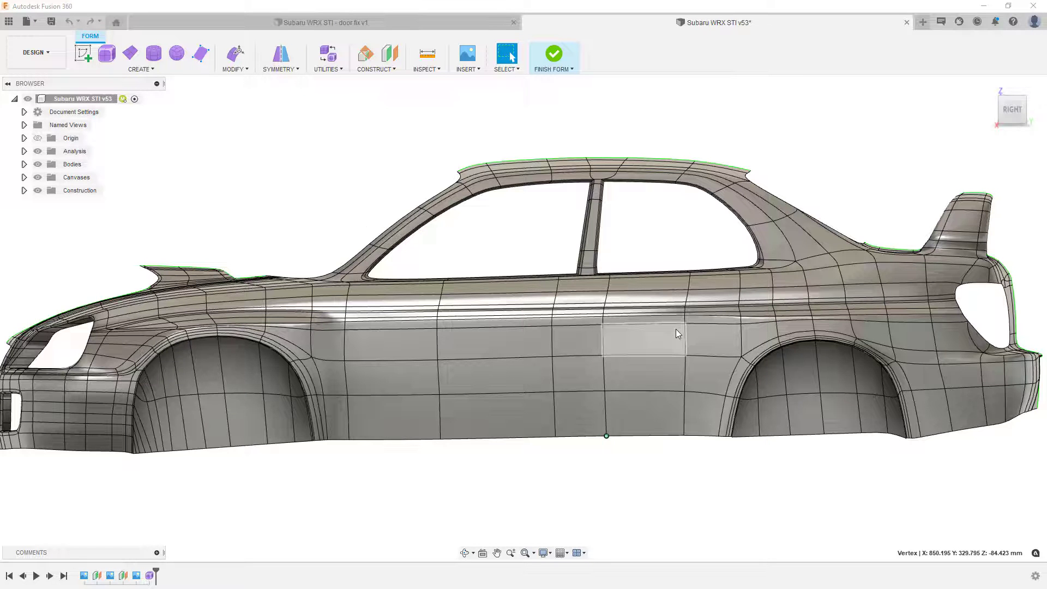
{"action": "left_click", "coordinate": [676, 497]}
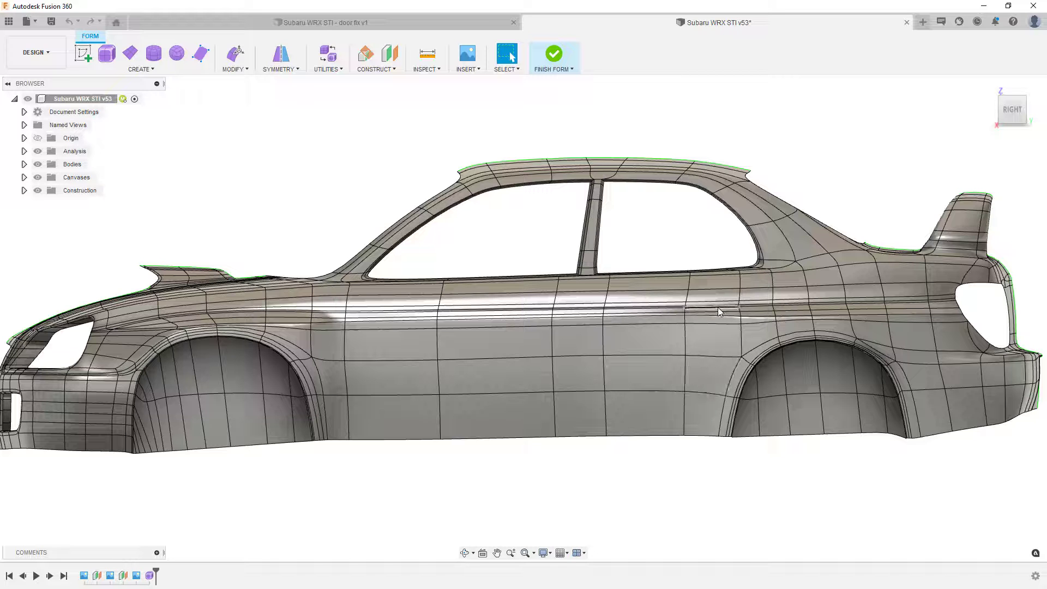
{"action": "scroll", "coordinate": [707, 316], "scroll_direction": "up", "scroll_amount": 2}
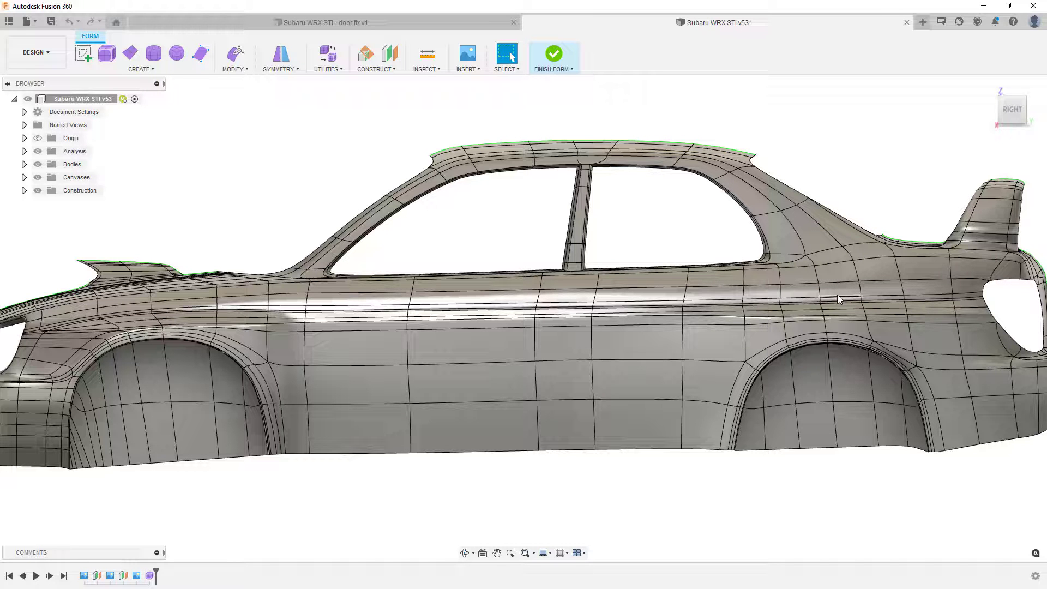
{"action": "left_click", "coordinate": [800, 297]}
{"action": "left_click", "coordinate": [731, 299], "text": "shift"}
{"action": "left_click", "coordinate": [638, 300], "text": "shift"}
{"action": "left_click", "coordinate": [563, 305], "text": "shift"}
{"action": "left_click", "coordinate": [444, 305], "text": "shift"}
{"action": "left_click", "coordinate": [355, 308], "text": "shift"}
{"action": "key", "text": "Escape"}
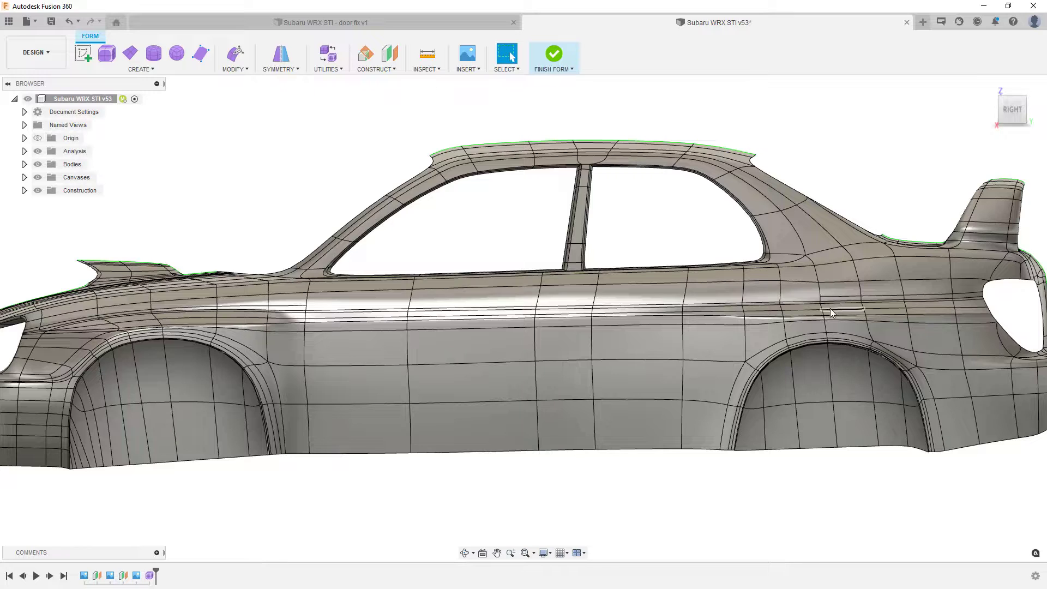
{"action": "scroll", "coordinate": [834, 305], "scroll_direction": "up", "scroll_amount": 3}
{"action": "scroll", "coordinate": [835, 301], "scroll_direction": "up", "scroll_amount": 3}
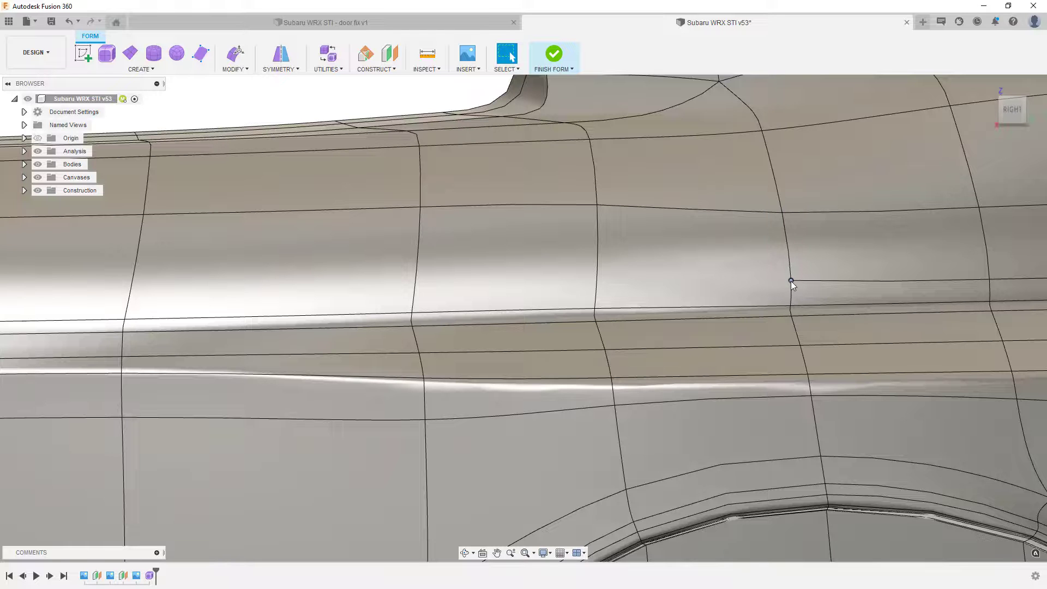
{"action": "scroll", "coordinate": [794, 281], "scroll_direction": "down", "scroll_amount": 3}
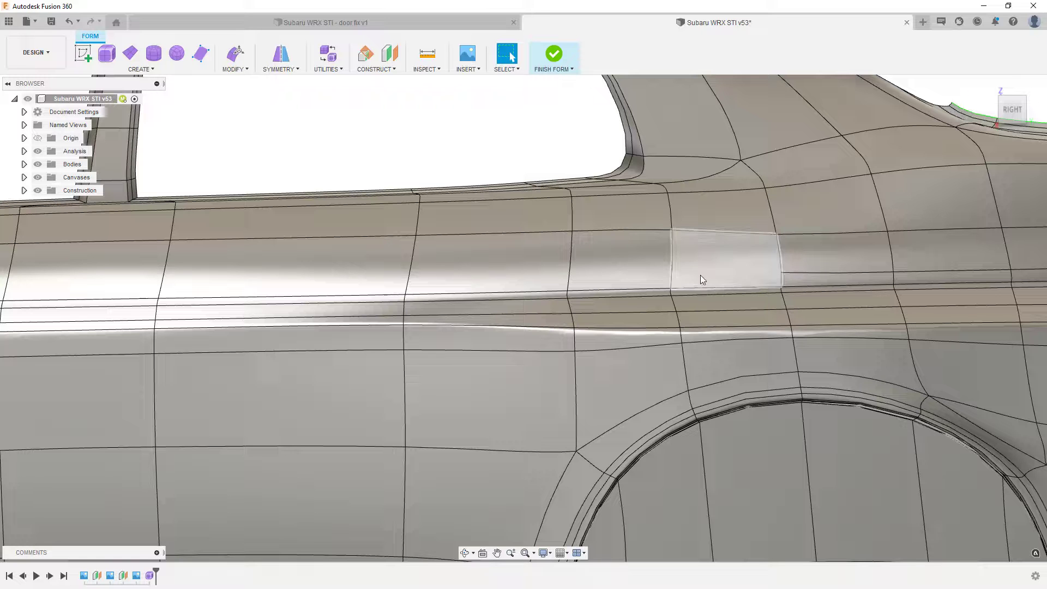
{"action": "left_click", "coordinate": [583, 293]}
{"action": "left_click", "coordinate": [425, 294], "text": "shift"}
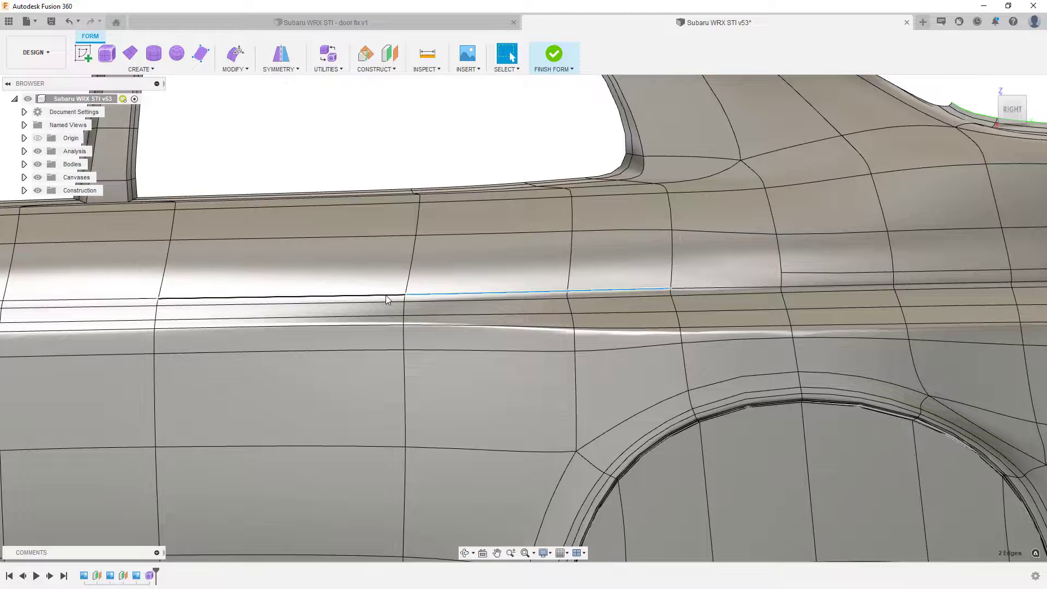
{"action": "left_click", "coordinate": [386, 296], "text": "shift"}
{"action": "middle_click_drag", "start_coordinate": [400, 326], "coordinate": [862, 349], "text": "shift"}
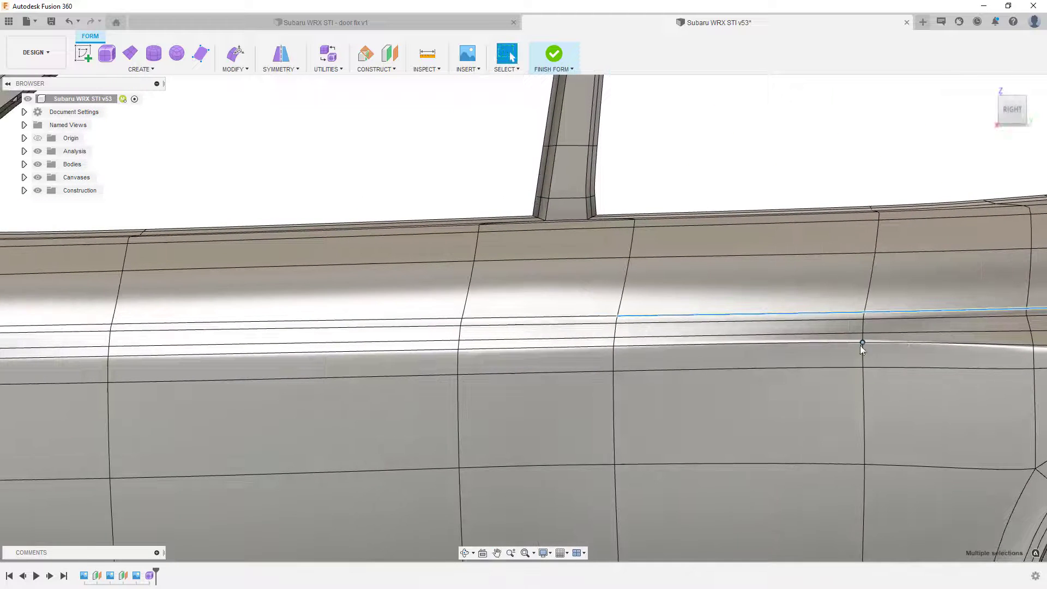
{"action": "left_click", "coordinate": [592, 319], "text": "shift"}
{"action": "scroll", "coordinate": [624, 323], "scroll_direction": "down", "scroll_amount": 3}
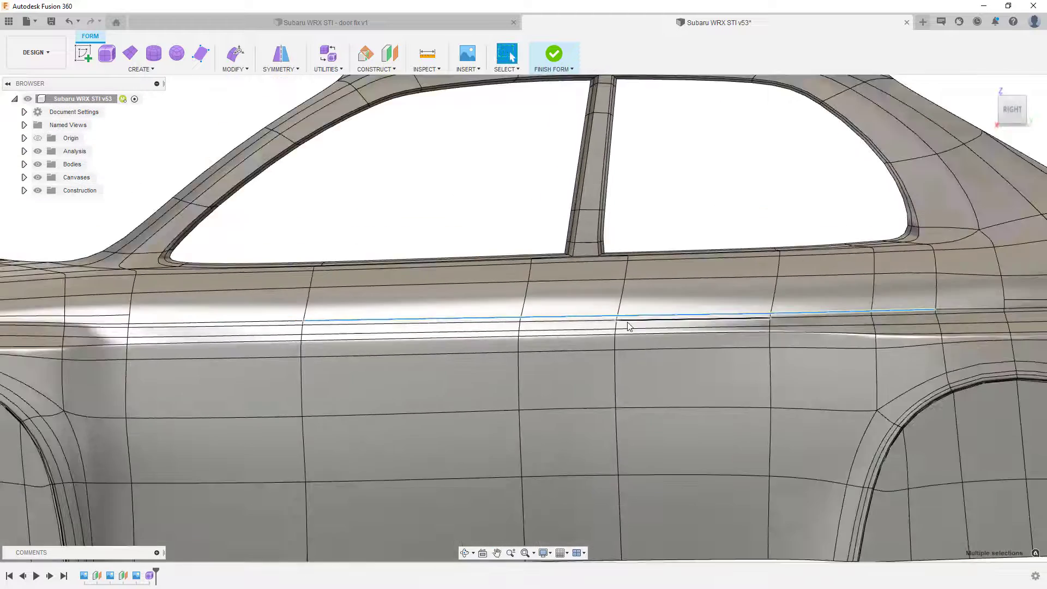
{"action": "left_click", "coordinate": [326, 321], "text": "shift"}
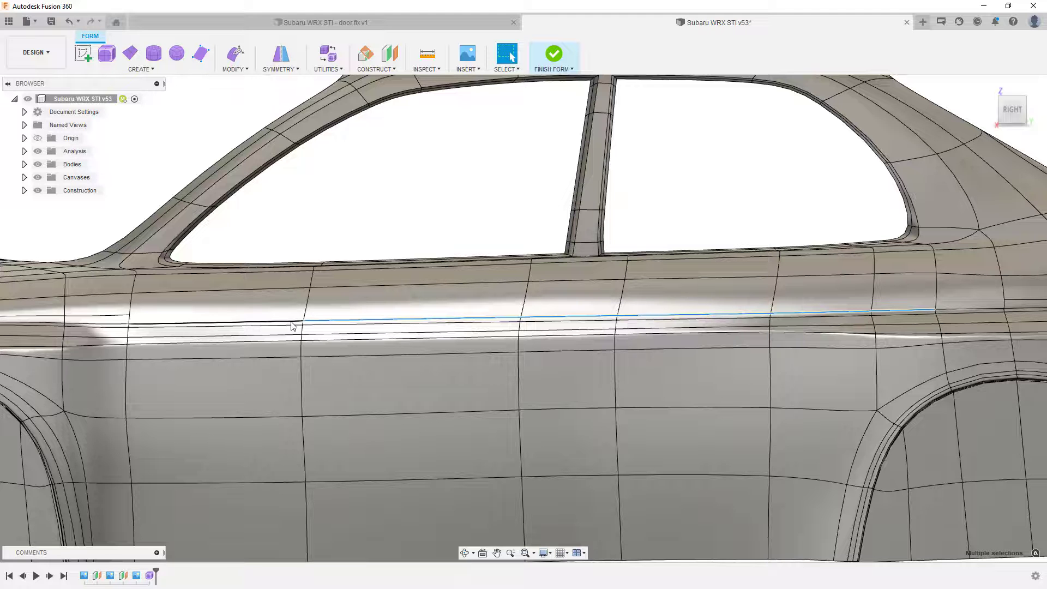
{"action": "left_click", "coordinate": [295, 324], "text": "shift"}
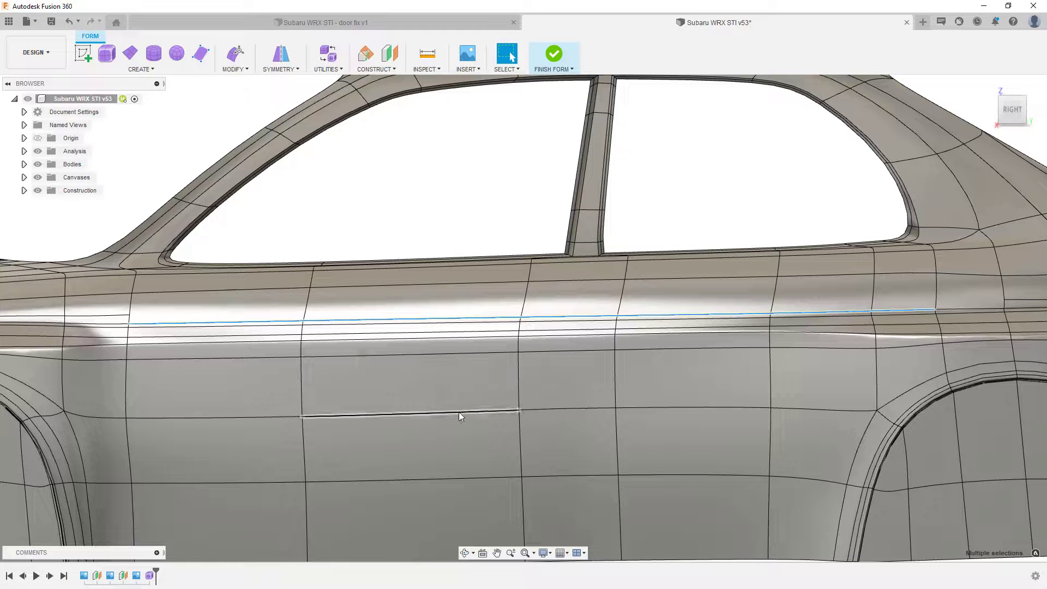
{"action": "key", "text": "Escape"}
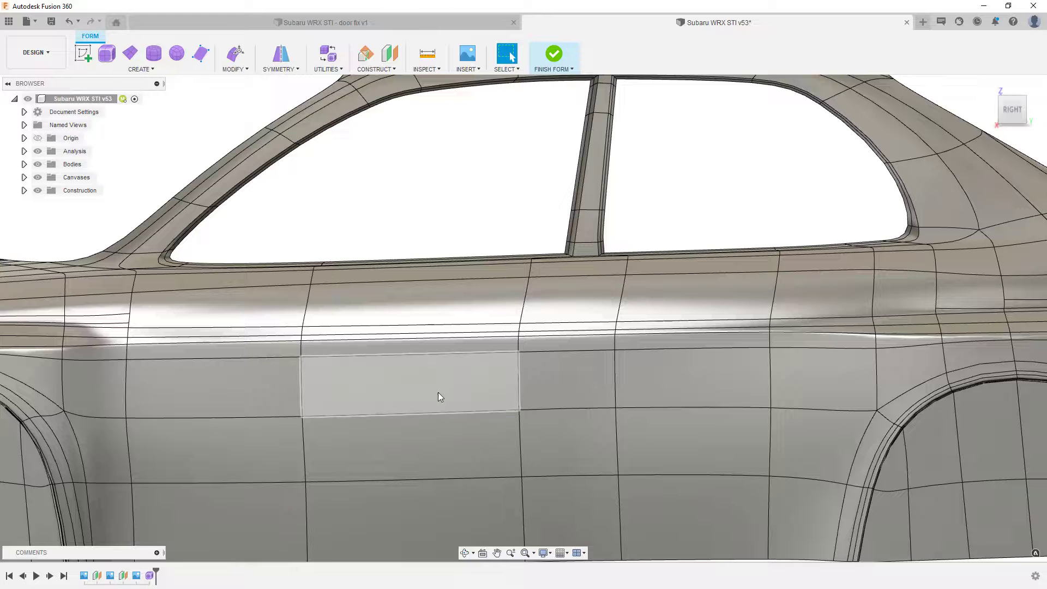
{"action": "scroll", "coordinate": [437, 390], "scroll_direction": "down", "scroll_amount": 5}
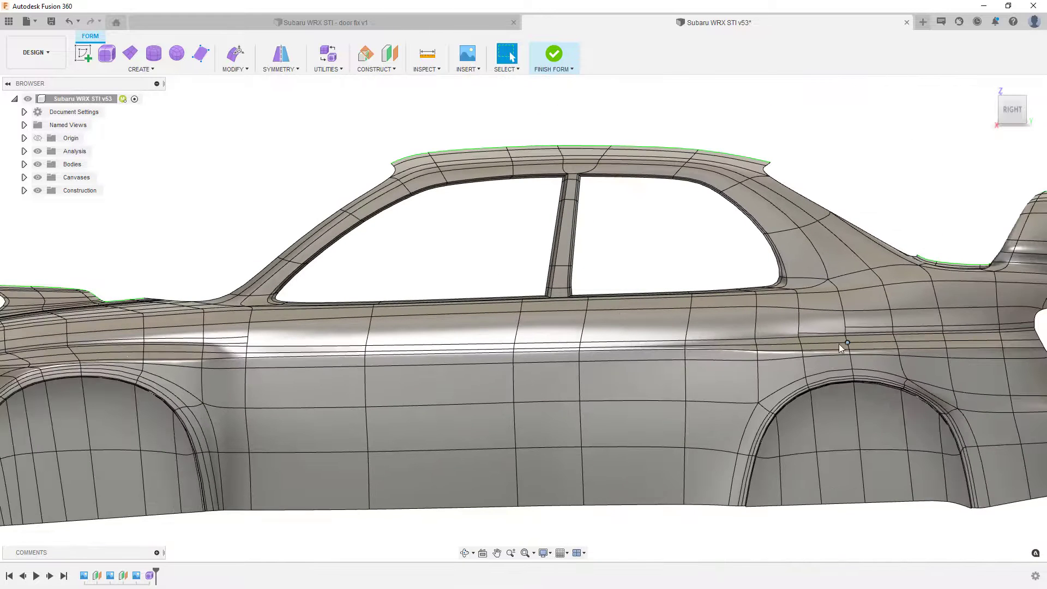
{"action": "scroll", "coordinate": [811, 340], "scroll_direction": "up", "scroll_amount": 3}
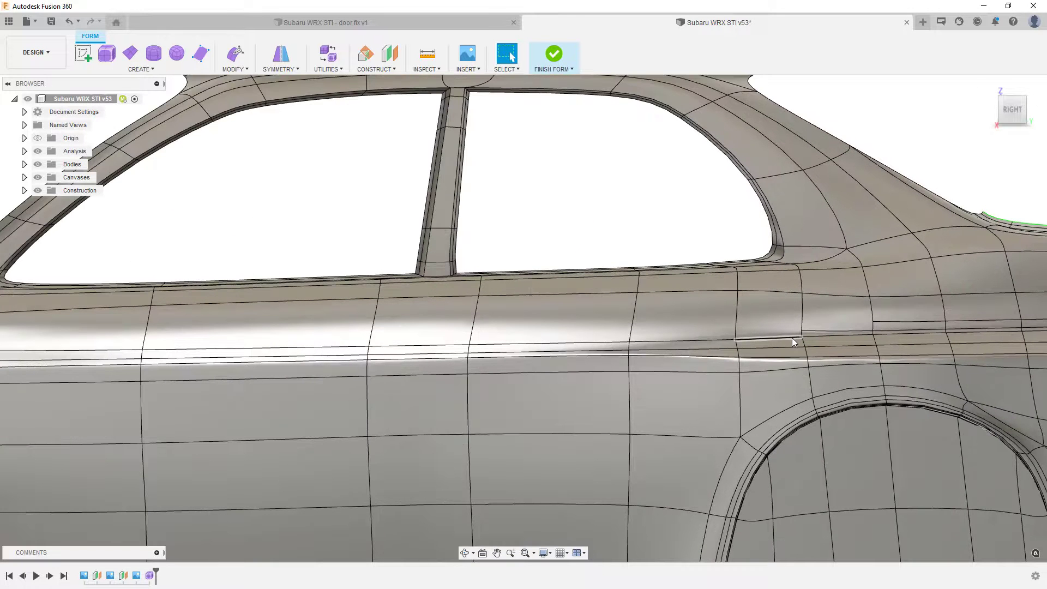
{"action": "scroll", "coordinate": [793, 338], "scroll_direction": "up", "scroll_amount": 2}
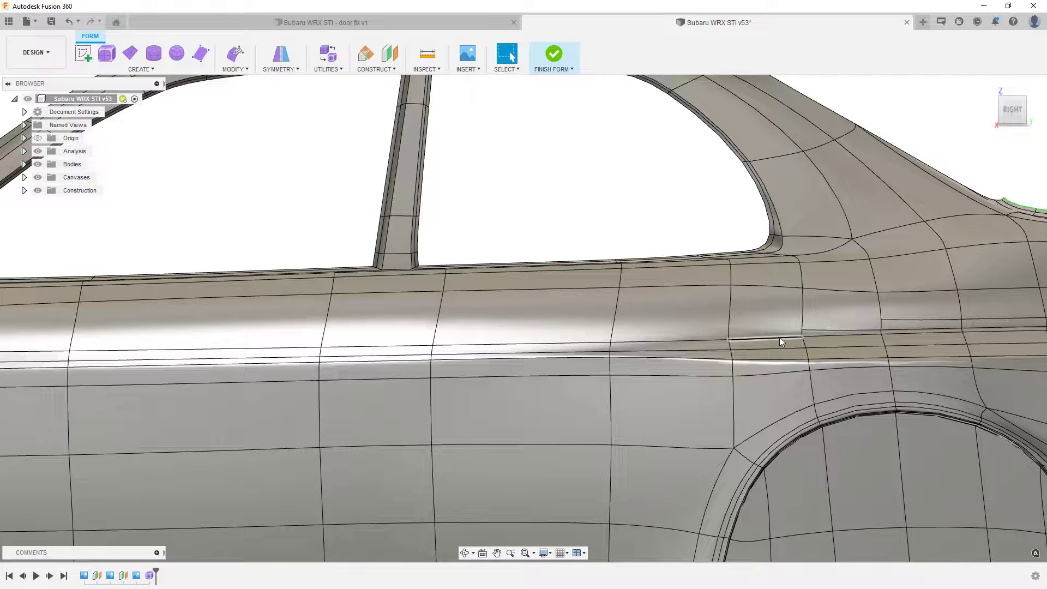
{"action": "left_click", "coordinate": [779, 337]}
{"action": "left_click", "coordinate": [695, 338], "text": "shift"}
{"action": "left_click", "coordinate": [588, 344], "text": "shift"}
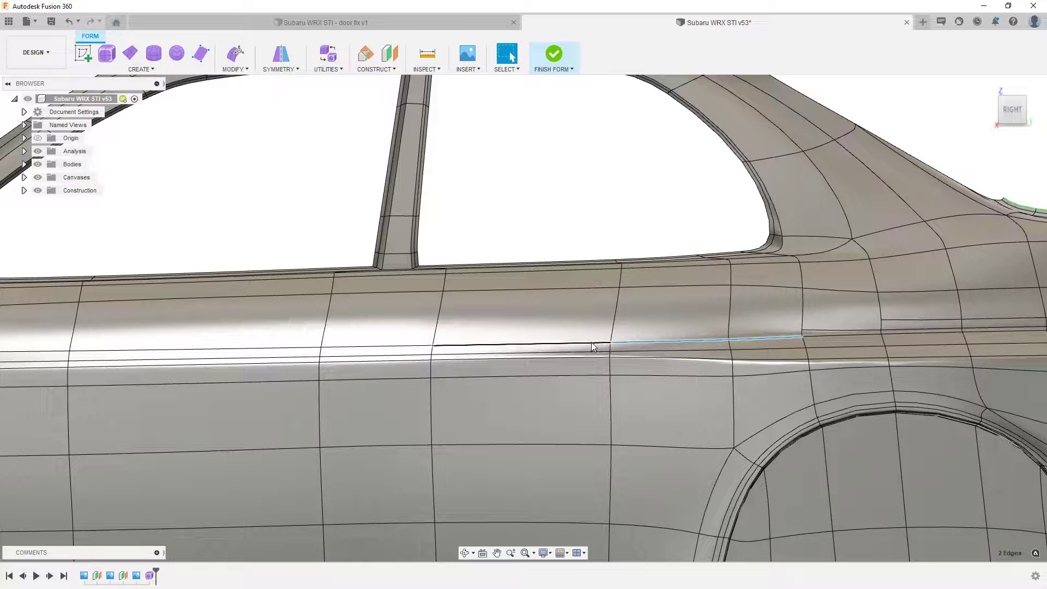
{"action": "left_click", "coordinate": [403, 347], "text": "shift"}
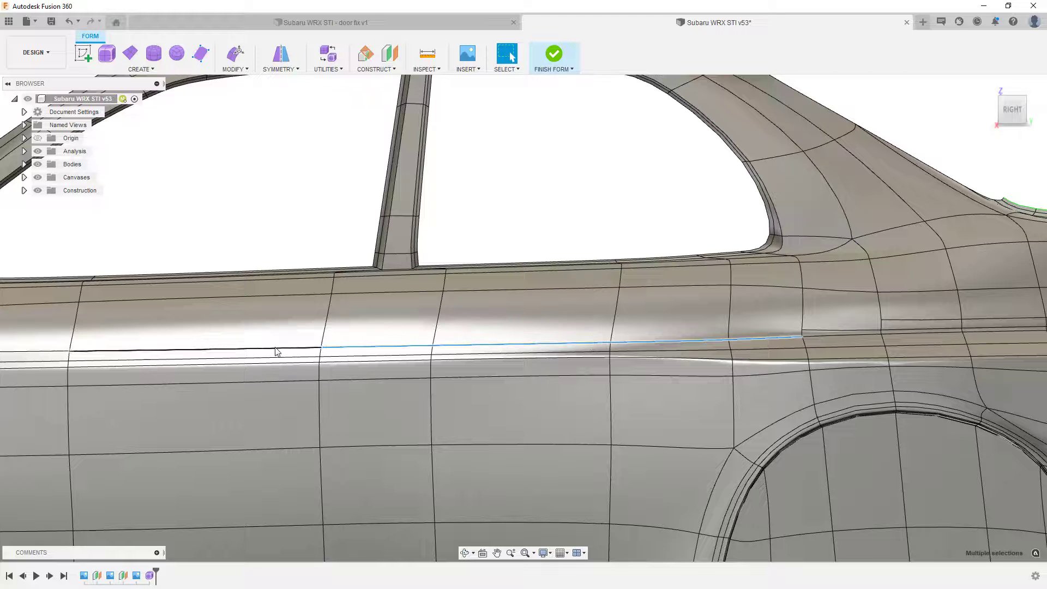
{"action": "double_click", "coordinate": [65, 353], "text": "shift"}
{"action": "middle_click_drag", "start_coordinate": [329, 339], "coordinate": [435, 327]}
{"action": "scroll", "coordinate": [436, 327], "scroll_direction": "down", "scroll_amount": 5}
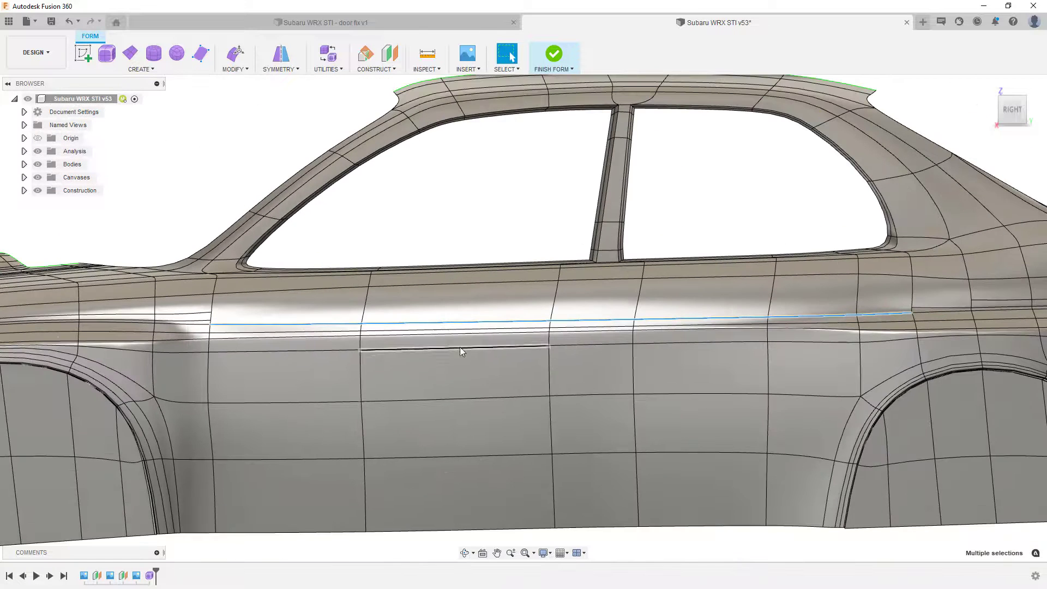
{"action": "key", "text": "Escape"}
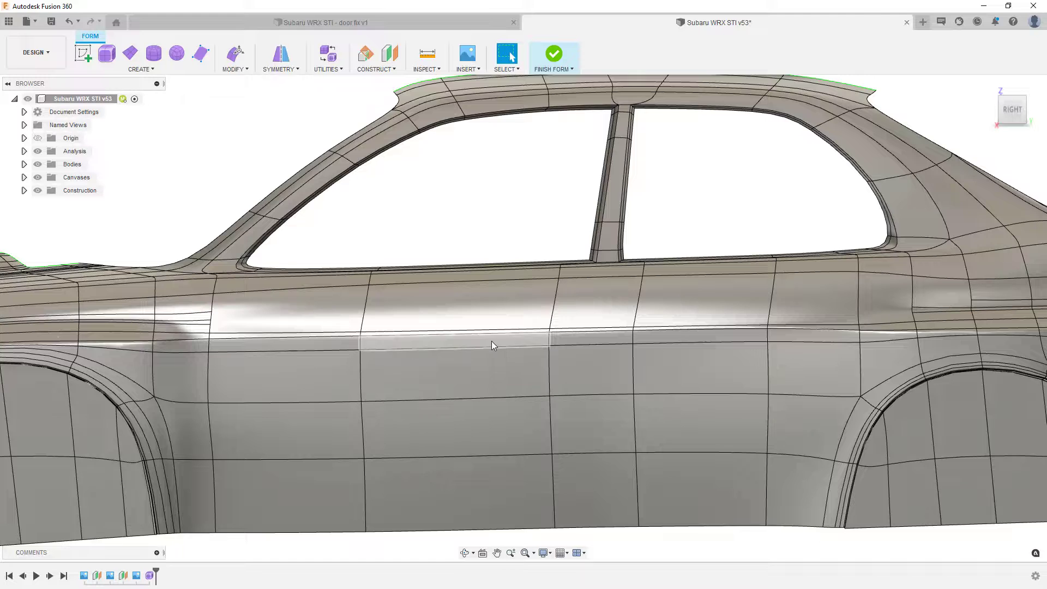
{"action": "scroll", "coordinate": [490, 344], "scroll_direction": "down", "scroll_amount": 3}
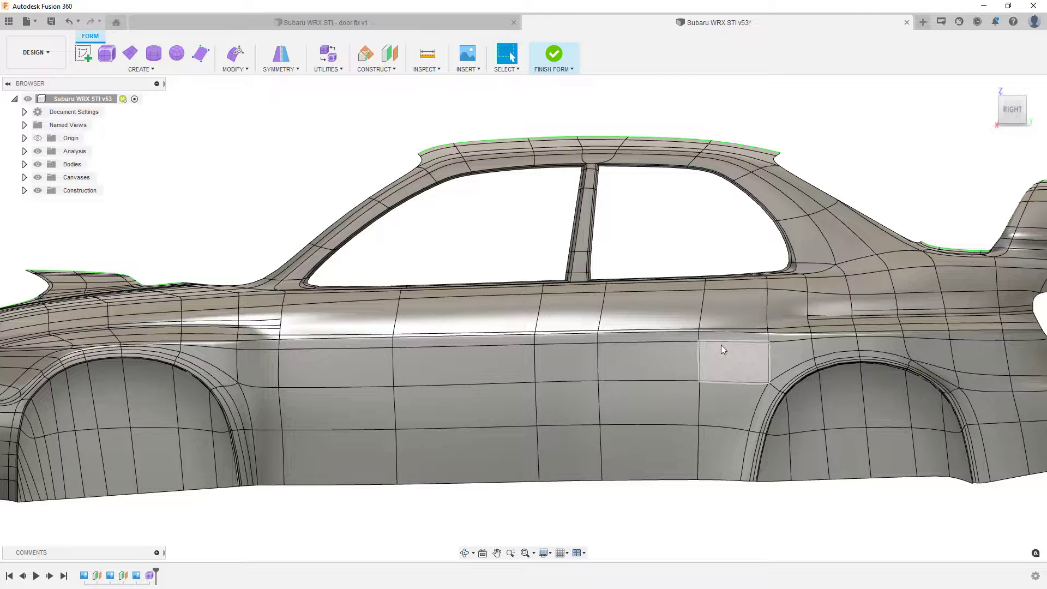
{"action": "scroll", "coordinate": [721, 342], "scroll_direction": "up", "scroll_amount": 2}
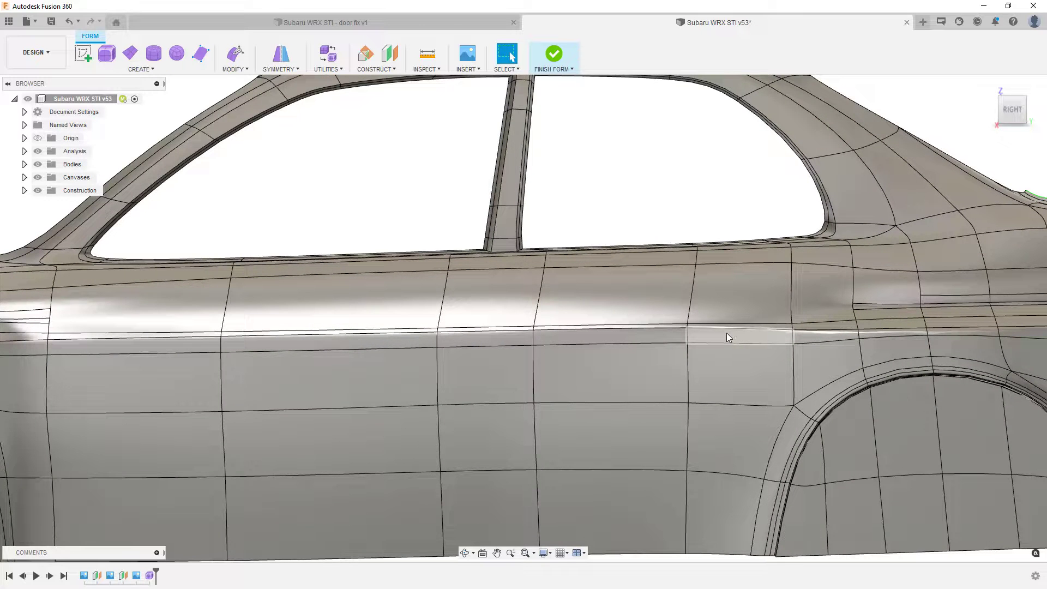
{"action": "scroll", "coordinate": [722, 330], "scroll_direction": "down", "scroll_amount": 4}
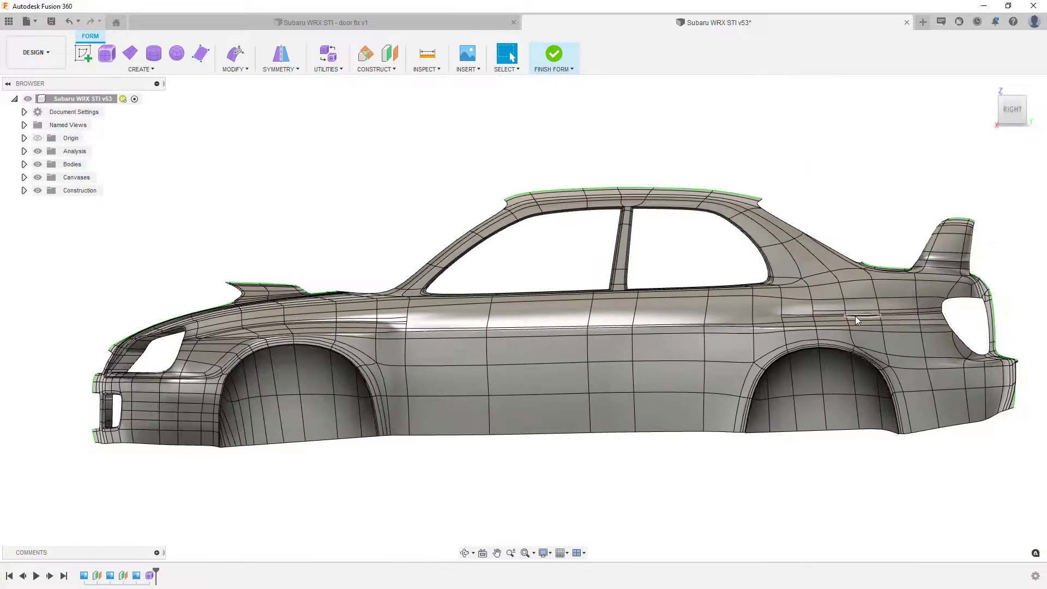
{"action": "scroll", "coordinate": [855, 315], "scroll_direction": "up", "scroll_amount": 3}
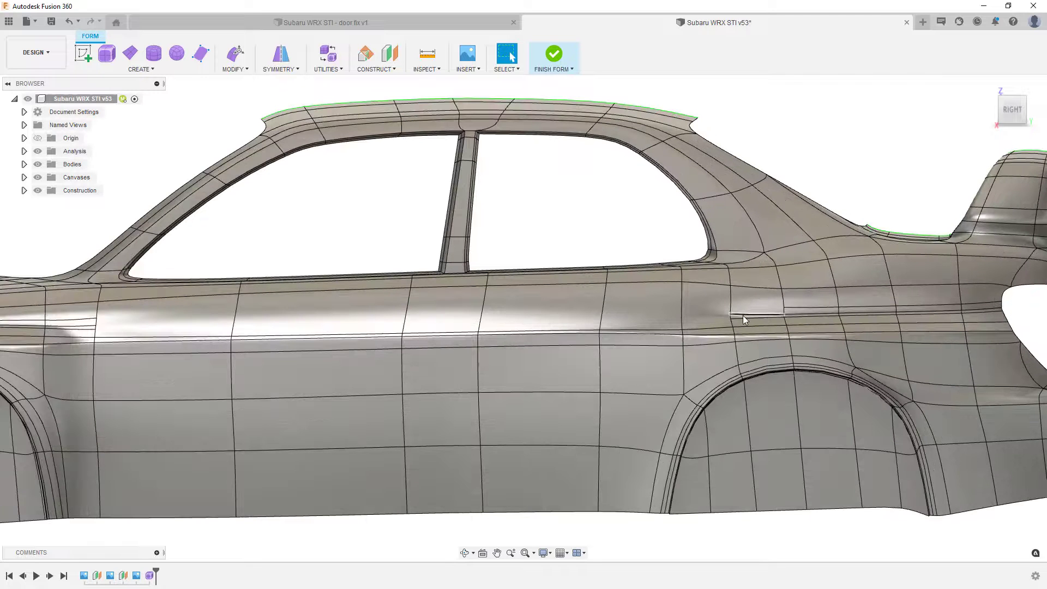
{"action": "double_click", "coordinate": [797, 307]}
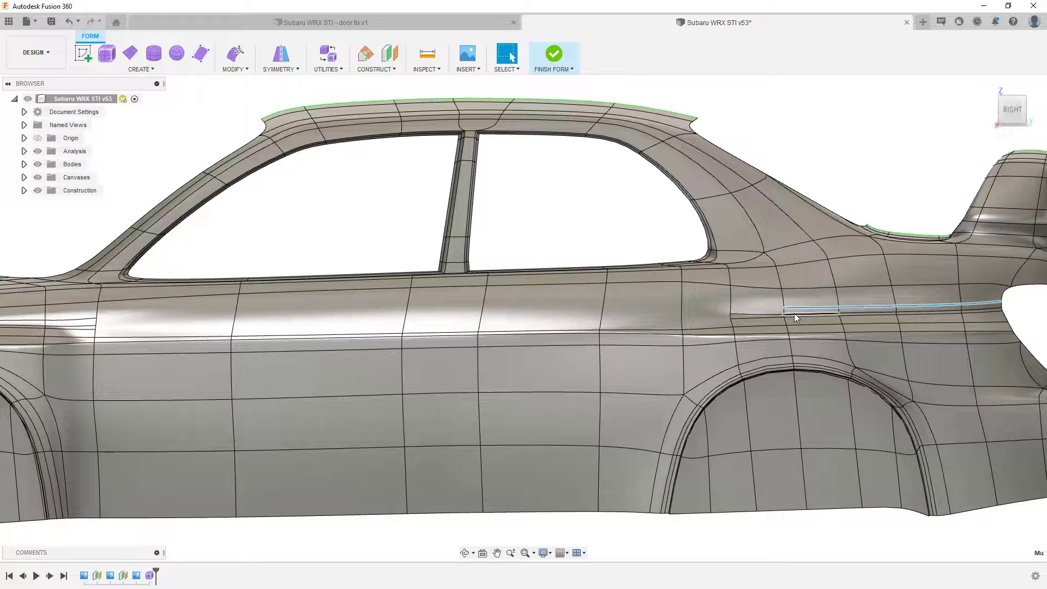
{"action": "key", "text": "Escape"}
{"action": "left_click", "coordinate": [754, 314]}
{"action": "key", "text": "Escape"}
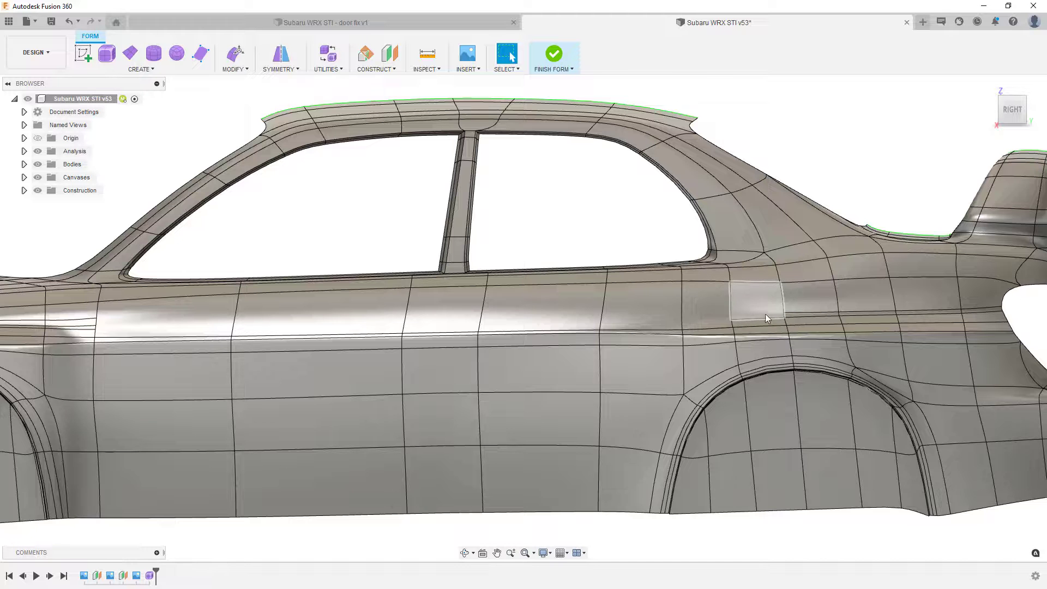
{"action": "scroll", "coordinate": [794, 313], "scroll_direction": "up", "scroll_amount": 2}
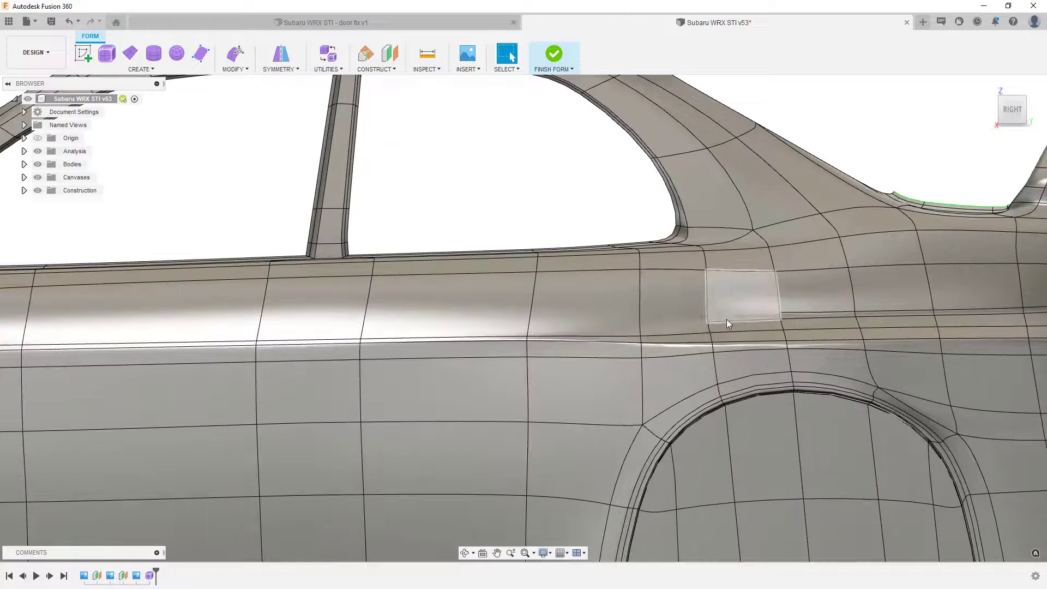
{"action": "left_click", "coordinate": [630, 336]}
{"action": "left_click", "coordinate": [431, 341], "text": "shift"}
{"action": "left_click", "coordinate": [327, 342], "text": "shift"}
{"action": "left_click", "coordinate": [204, 343], "text": "shift"}
{"action": "scroll", "coordinate": [203, 352], "scroll_direction": "down", "scroll_amount": 3}
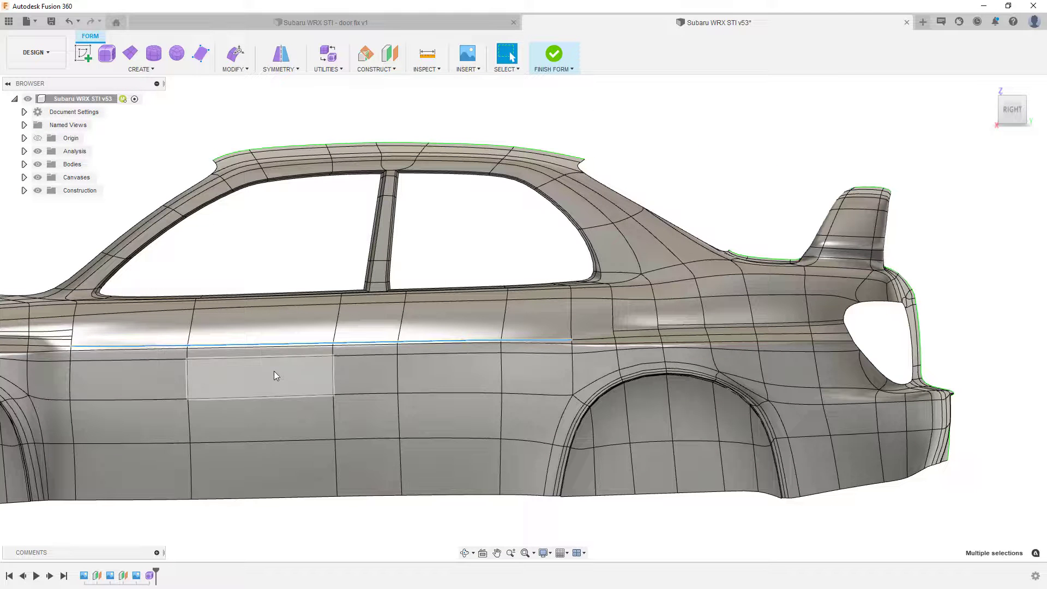
{"action": "key", "text": "Escape"}
{"action": "scroll", "coordinate": [594, 342], "scroll_direction": "up", "scroll_amount": 3}
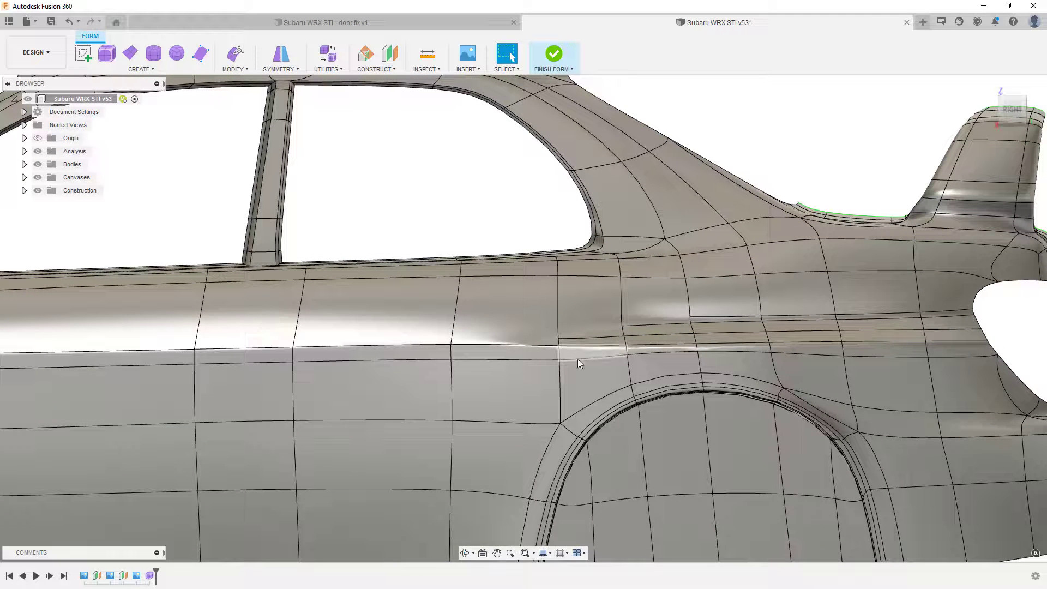
{"action": "left_click", "coordinate": [491, 344]}
{"action": "left_click", "coordinate": [440, 345], "text": "shift"}
{"action": "left_click", "coordinate": [245, 347], "text": "shift"}
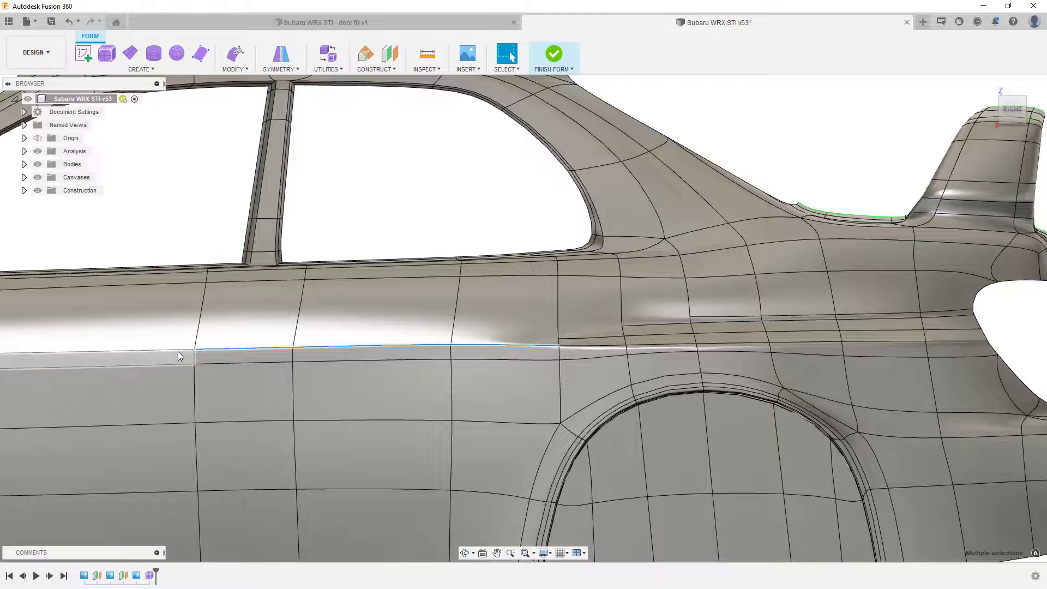
{"action": "left_click", "coordinate": [184, 349], "text": "shift"}
{"action": "scroll", "coordinate": [406, 330], "scroll_direction": "down", "scroll_amount": 3}
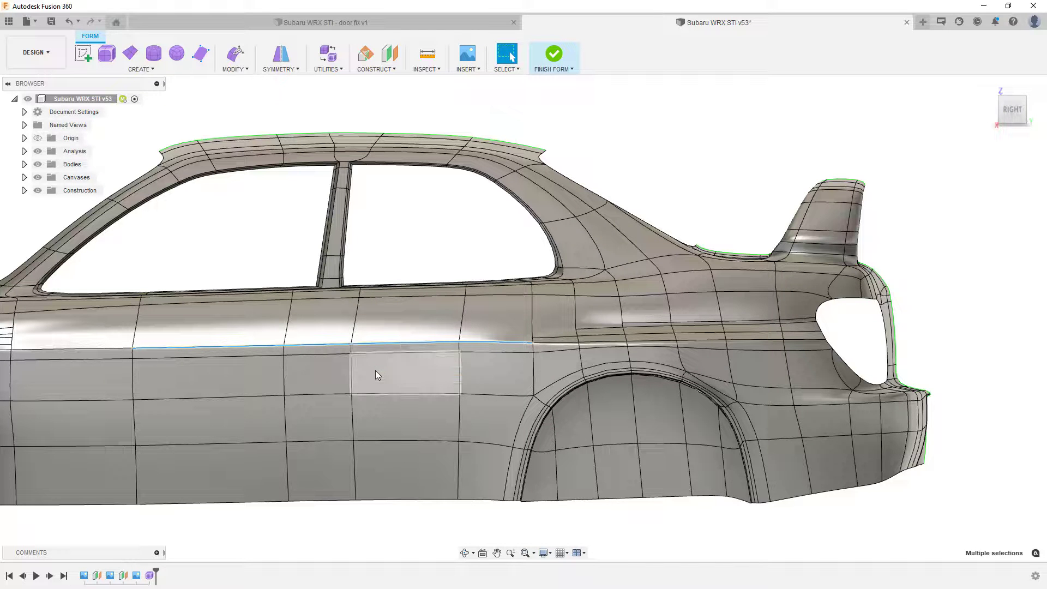
{"action": "key", "text": "Escape"}
- Start Weld Vertices and pick the door-line vertex and the vertex just above it
{"action": "scroll", "coordinate": [536, 364], "scroll_direction": "up", "scroll_amount": 3}
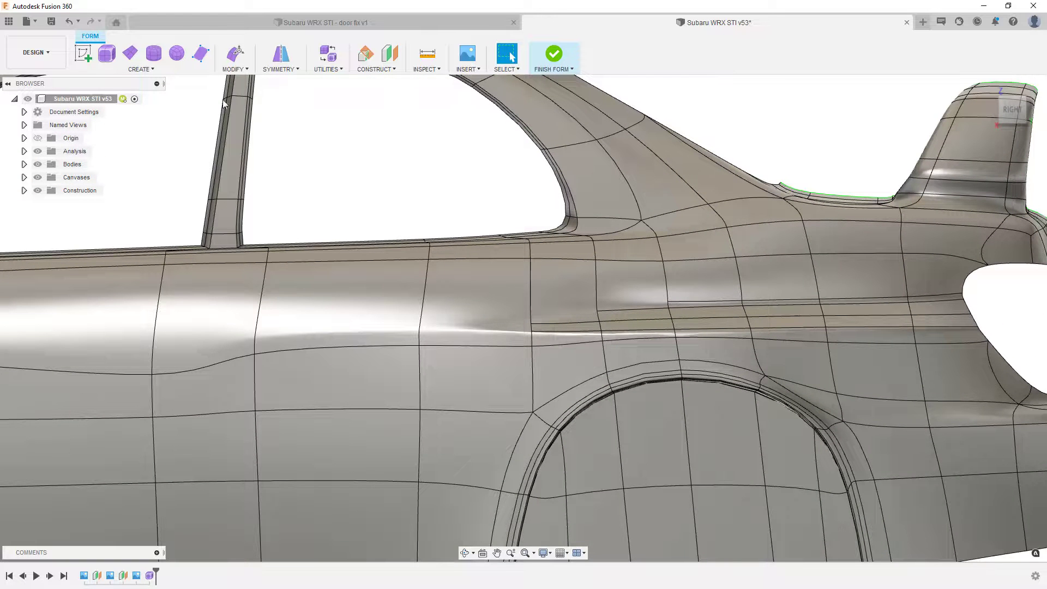
{"action": "left_click", "coordinate": [248, 70]}
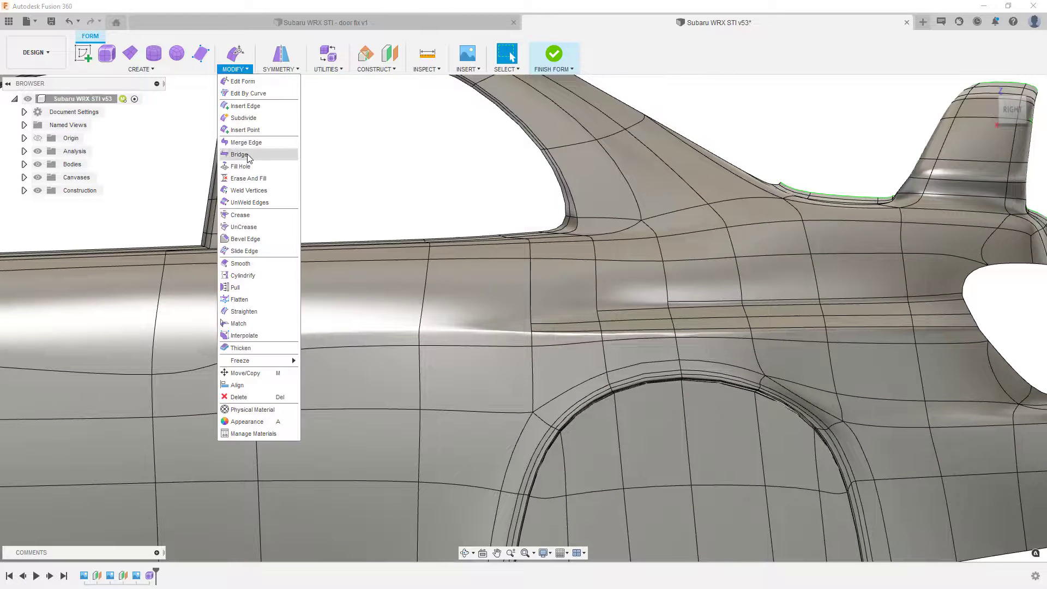
{"action": "left_click", "coordinate": [249, 190]}
{"action": "scroll", "coordinate": [537, 349], "scroll_direction": "up", "scroll_amount": 2}
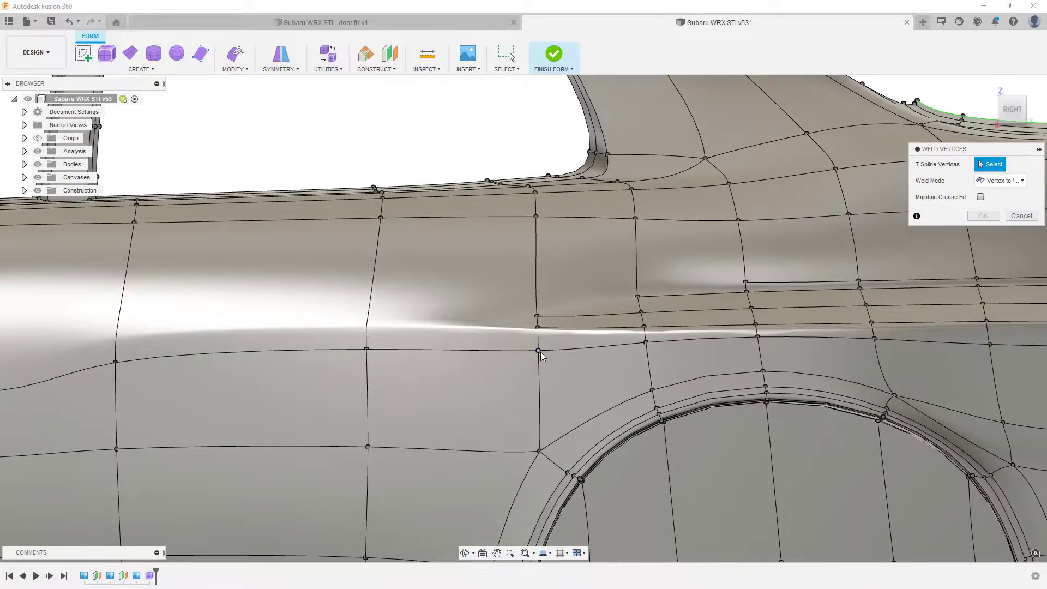
{"action": "left_click", "coordinate": [539, 351]}
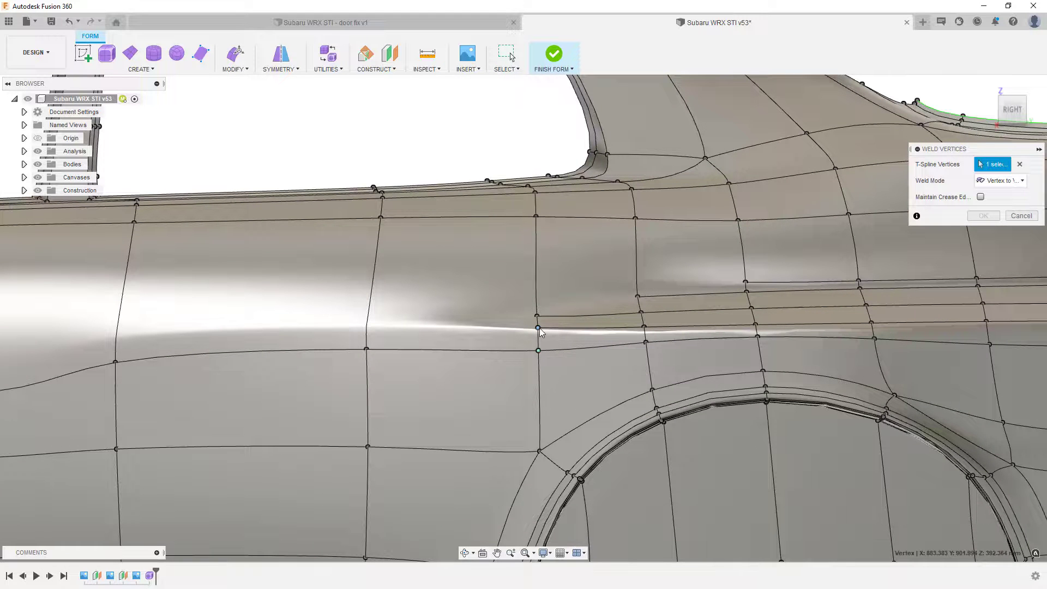
{"action": "left_click", "coordinate": [539, 329]}
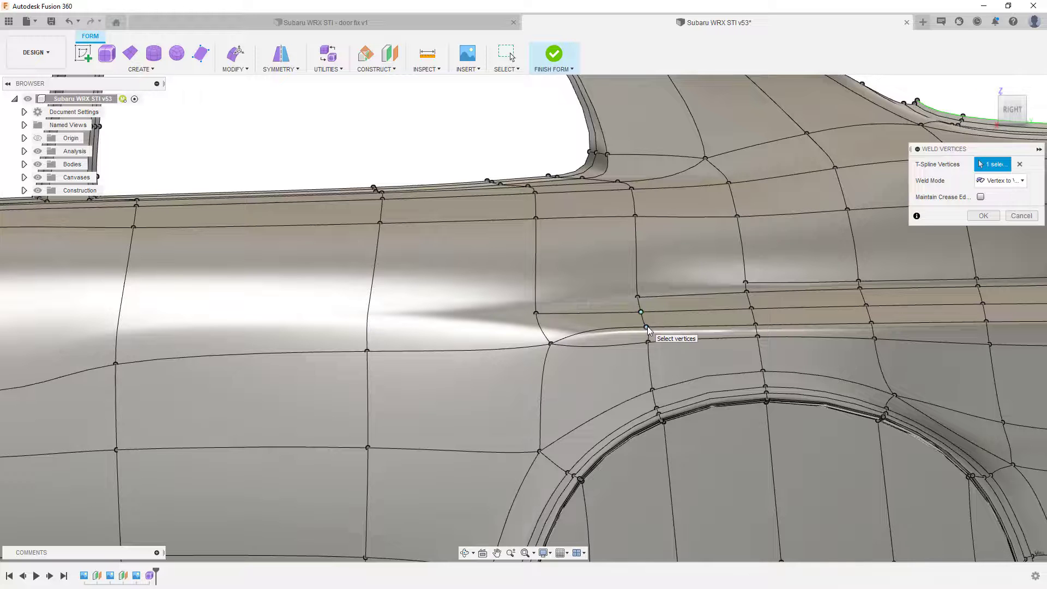
- Finish the weld at the rear door crease and delete the leftover edge above it
{"action": "left_click", "coordinate": [648, 328]}
{"action": "left_click", "coordinate": [983, 216]}
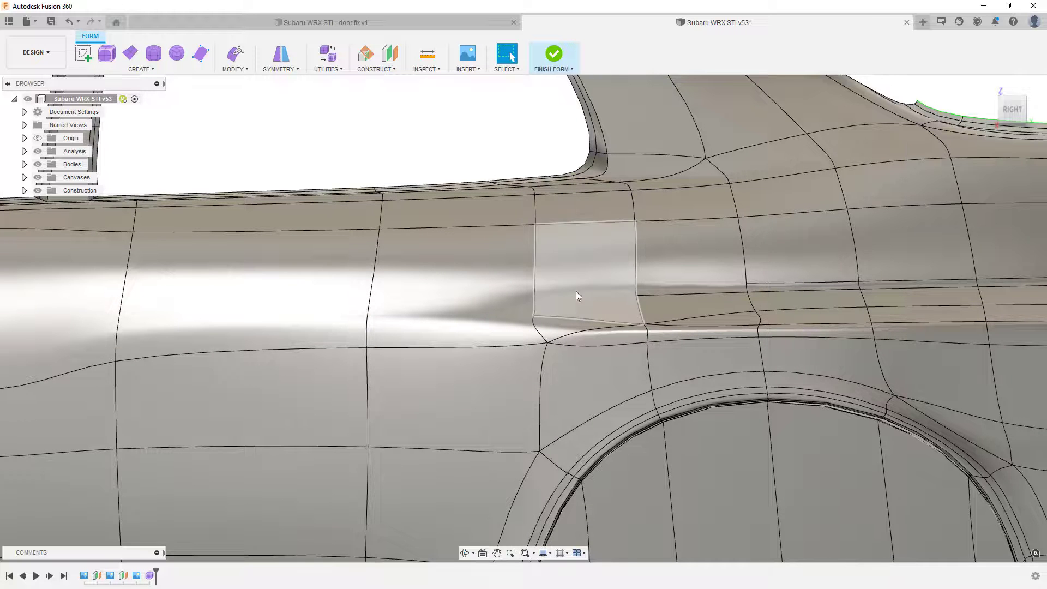
{"action": "left_click", "coordinate": [554, 317]}
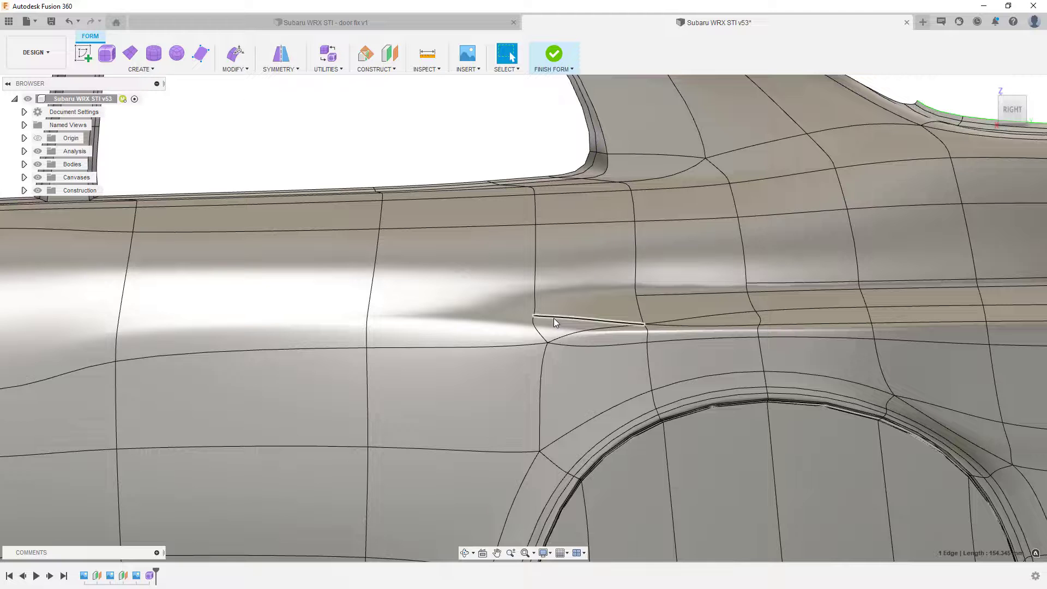
{"action": "key", "text": "Delete"}
- Delete the remaining redundant rear-quarter edges and the stray edge on the door
{"action": "scroll", "coordinate": [636, 324], "scroll_direction": "down", "scroll_amount": 2}
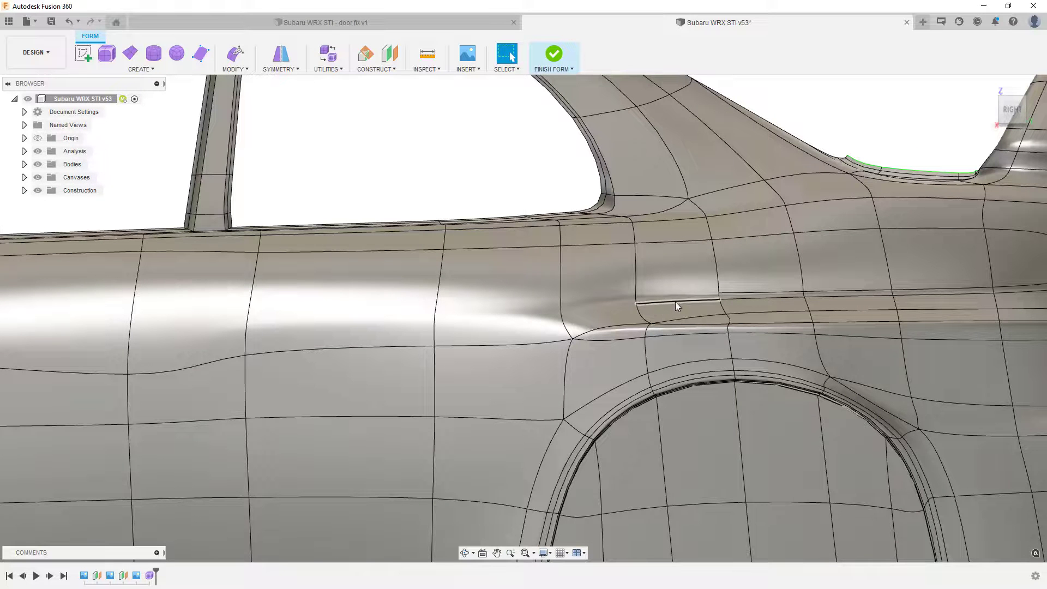
{"action": "left_click", "coordinate": [675, 302]}
{"action": "key", "text": "Delete"}
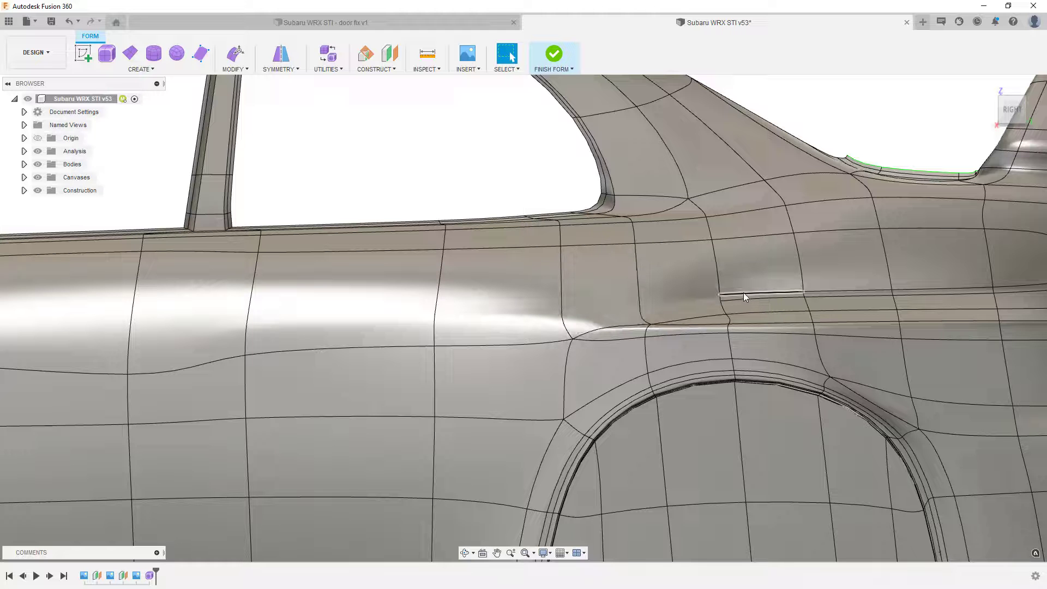
{"action": "left_click", "coordinate": [744, 293]}
{"action": "key", "text": "Delete"}
{"action": "scroll", "coordinate": [706, 300], "scroll_direction": "down", "scroll_amount": 1}
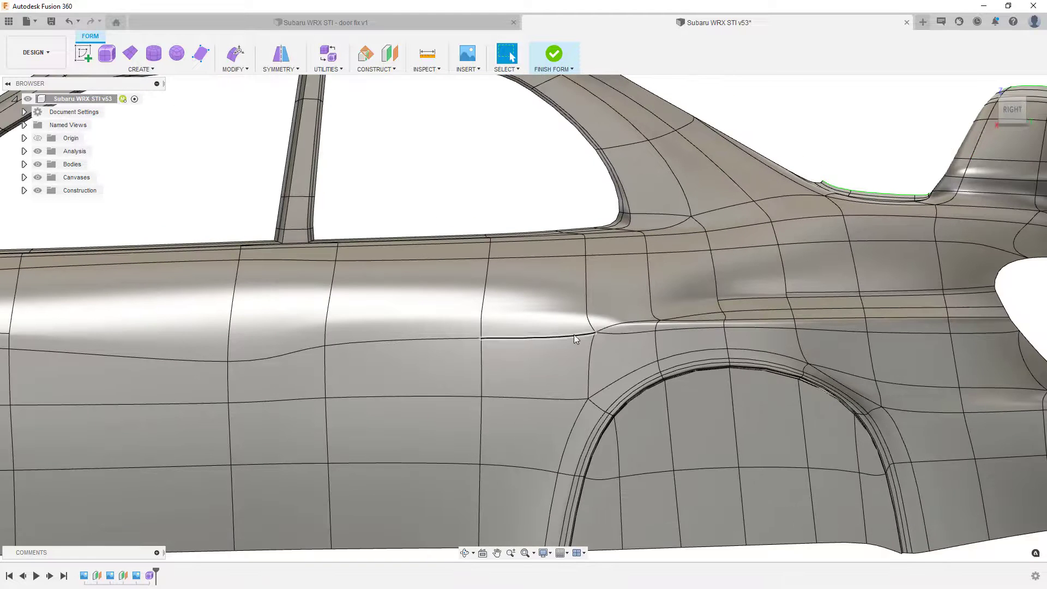
{"action": "scroll", "coordinate": [507, 341], "scroll_direction": "down", "scroll_amount": 3}
{"action": "scroll", "coordinate": [398, 339], "scroll_direction": "down", "scroll_amount": 1}
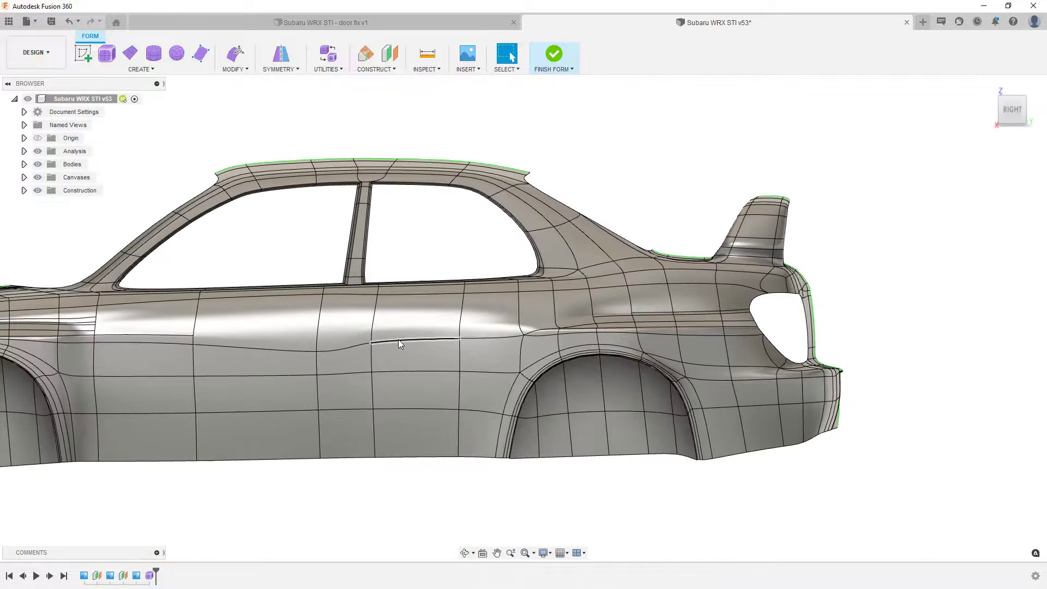
{"action": "left_click", "coordinate": [123, 341]}
{"action": "key", "text": "Delete"}
- Inspect the triangular door face in the door fix v1 design, then return to v53
{"action": "left_click", "coordinate": [406, 24]}
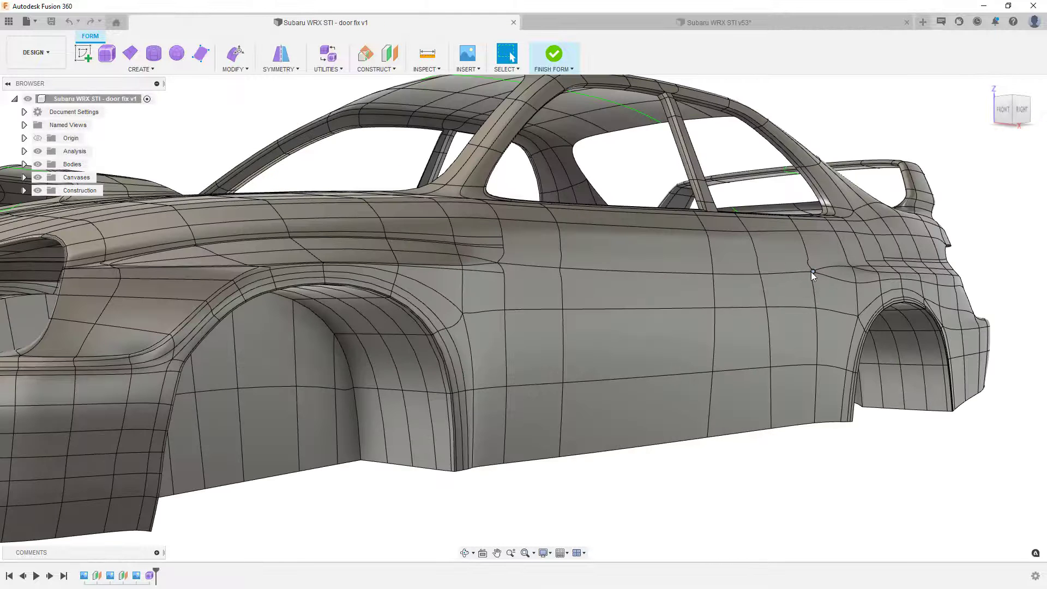
{"action": "scroll", "coordinate": [495, 262], "scroll_direction": "up", "scroll_amount": 5}
{"action": "left_click", "coordinate": [411, 241]}
{"action": "scroll", "coordinate": [411, 242], "scroll_direction": "down", "scroll_amount": 5}
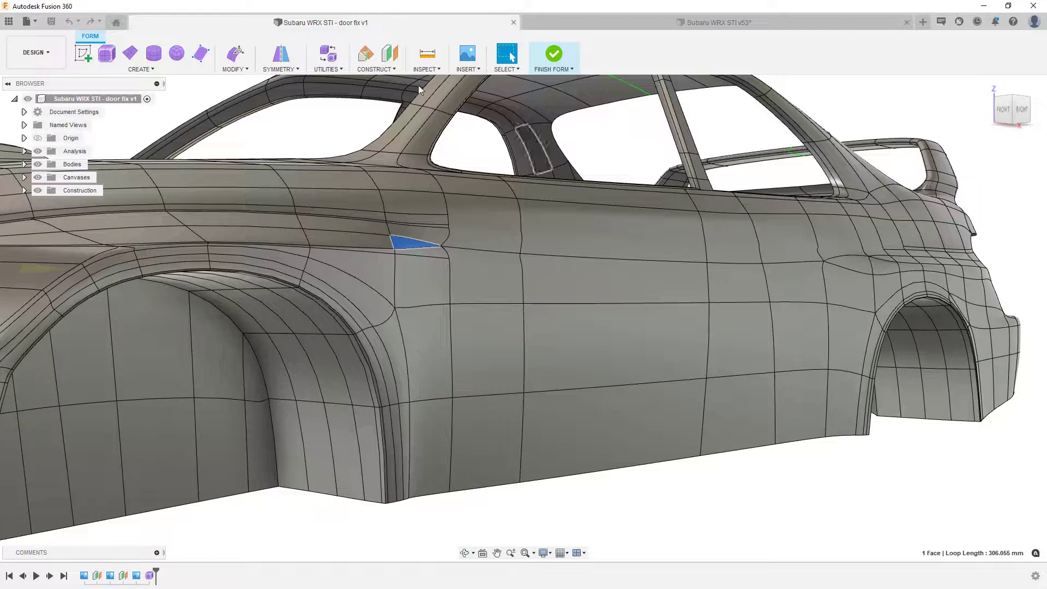
{"action": "left_click", "coordinate": [545, 21]}
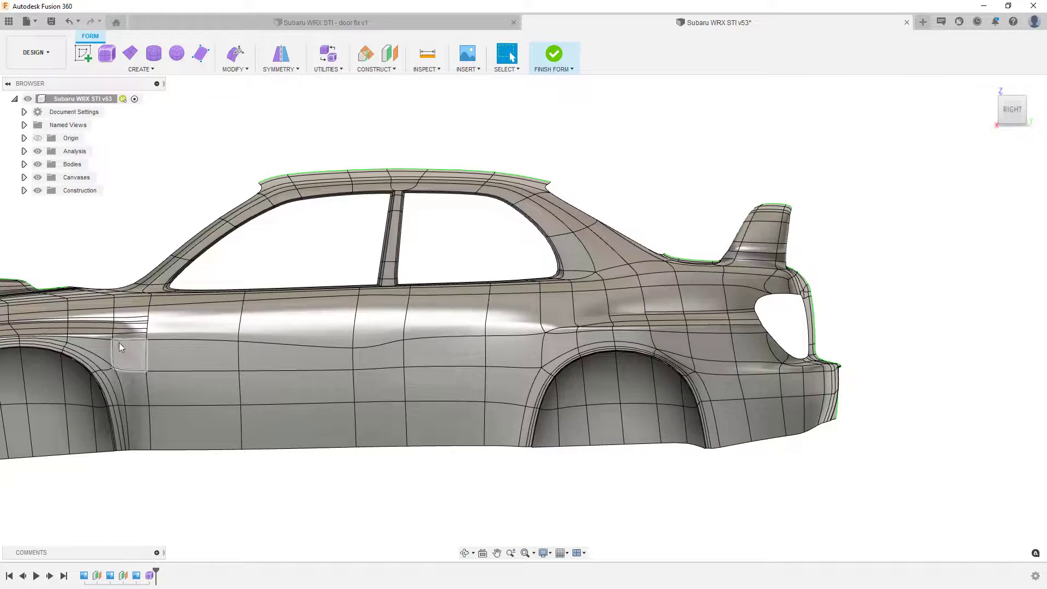
- Open Weld Vertices on the v53 body, then cancel it without welding
{"action": "scroll", "coordinate": [117, 338], "scroll_direction": "up", "scroll_amount": 4}
{"action": "scroll", "coordinate": [136, 341], "scroll_direction": "up", "scroll_amount": 1}
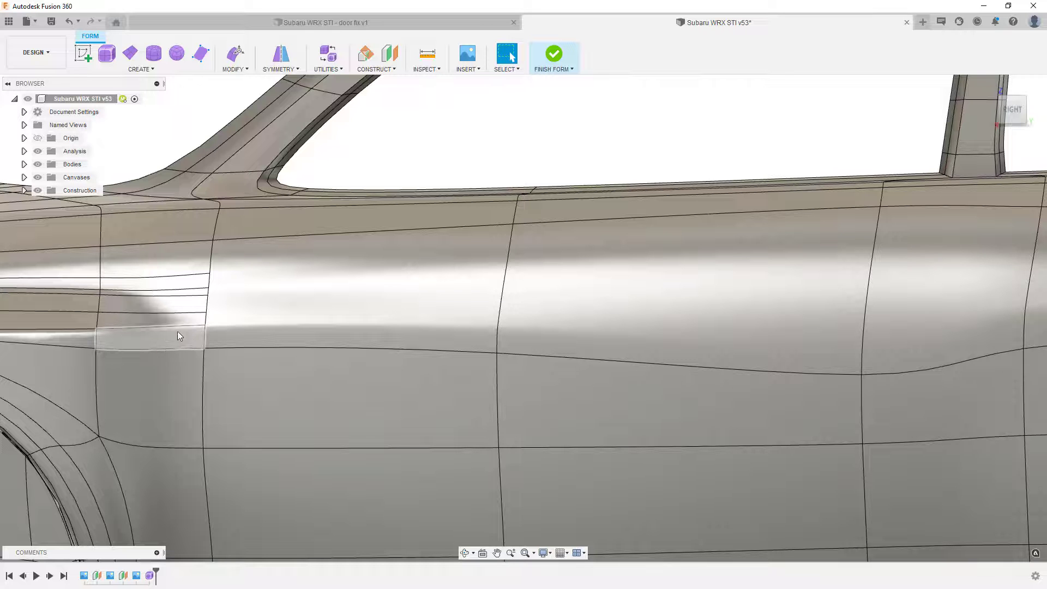
{"action": "left_click", "coordinate": [234, 69]}
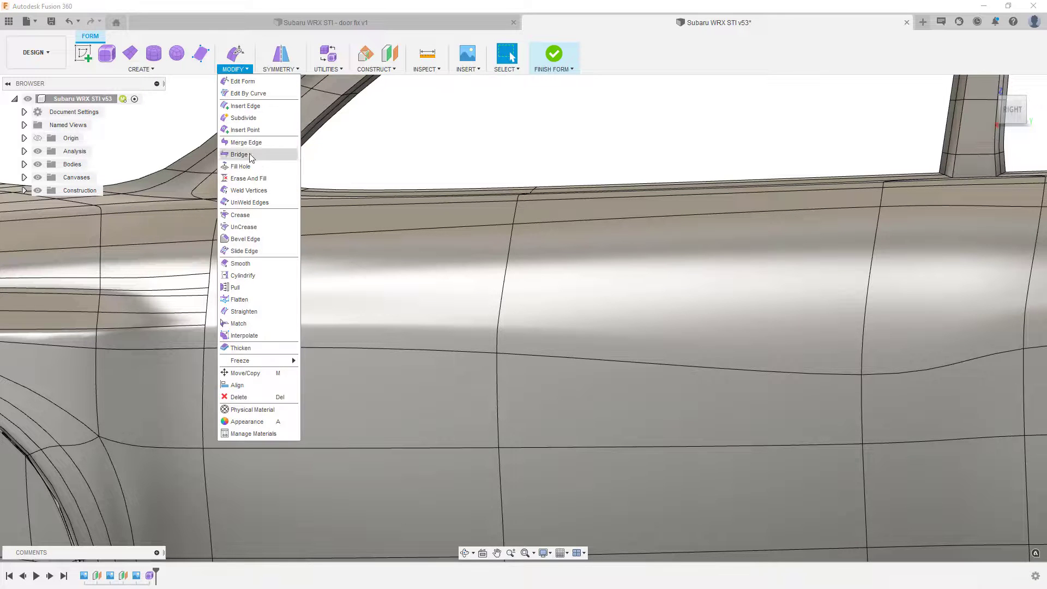
{"action": "left_click", "coordinate": [250, 191]}
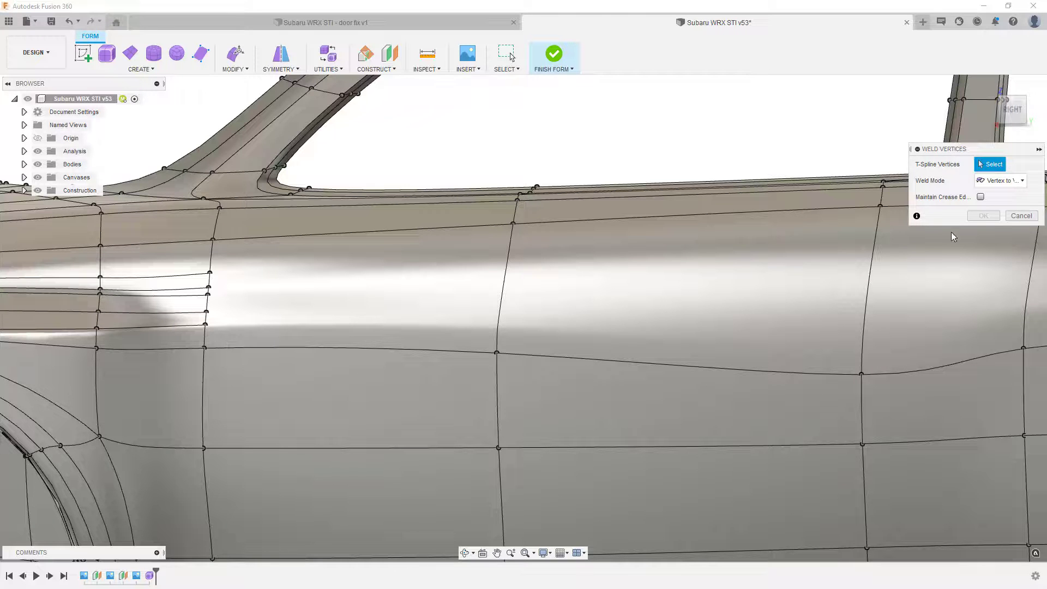
{"action": "left_click", "coordinate": [1022, 215]}
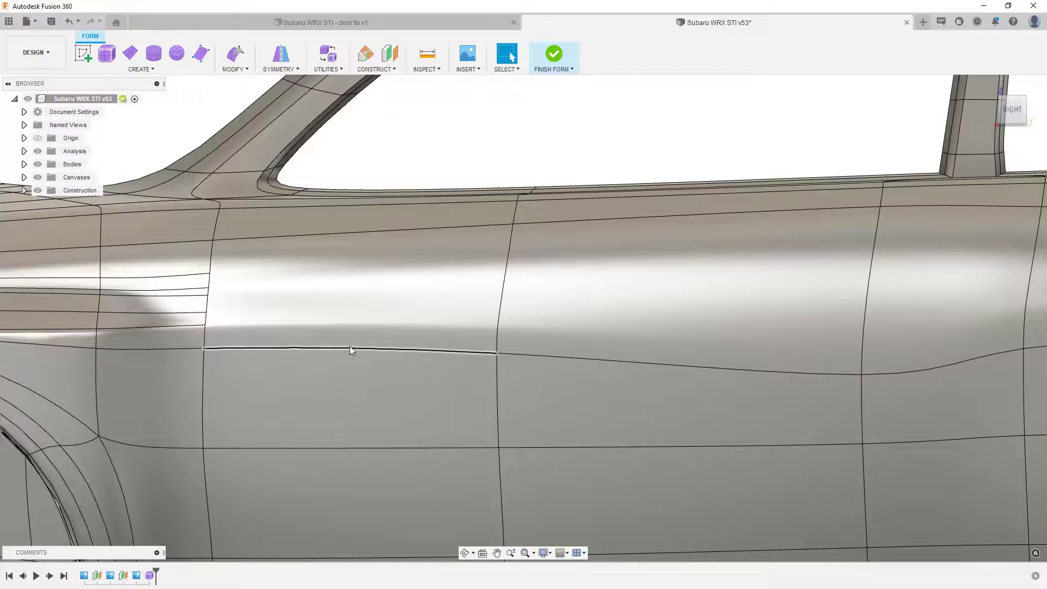
- Select the five lower crease edges along both doors and delete them
{"action": "left_click", "coordinate": [350, 346]}
{"action": "left_click", "coordinate": [520, 351], "text": "shift"}
{"action": "scroll", "coordinate": [310, 347], "scroll_direction": "down", "scroll_amount": 3}
{"action": "scroll", "coordinate": [310, 347], "scroll_direction": "down", "scroll_amount": 3}
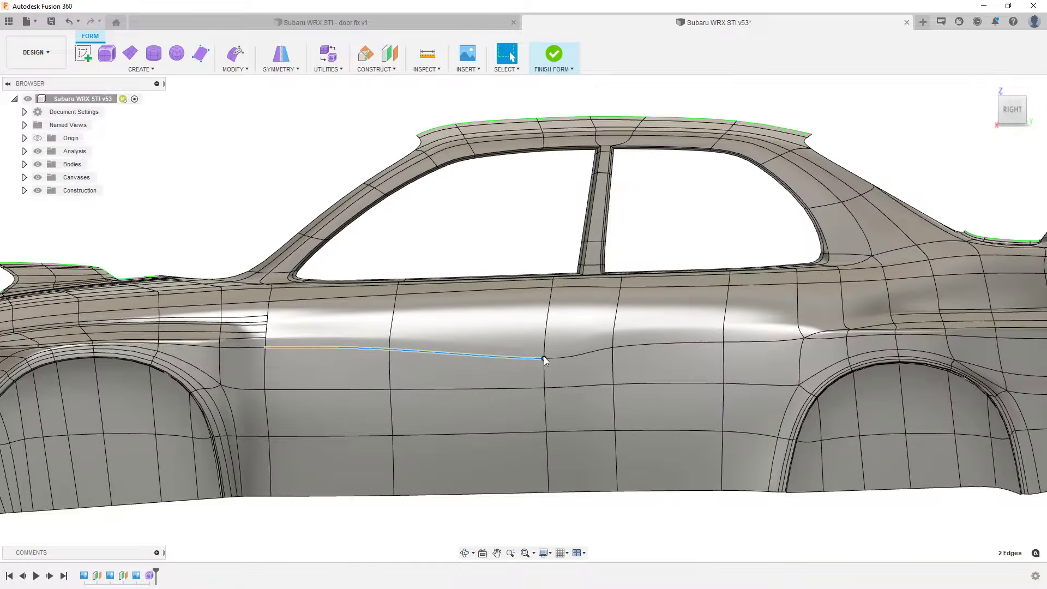
{"action": "left_click", "coordinate": [578, 352], "text": "shift"}
{"action": "left_click", "coordinate": [643, 344], "text": "shift"}
{"action": "left_click", "coordinate": [739, 341], "text": "shift"}
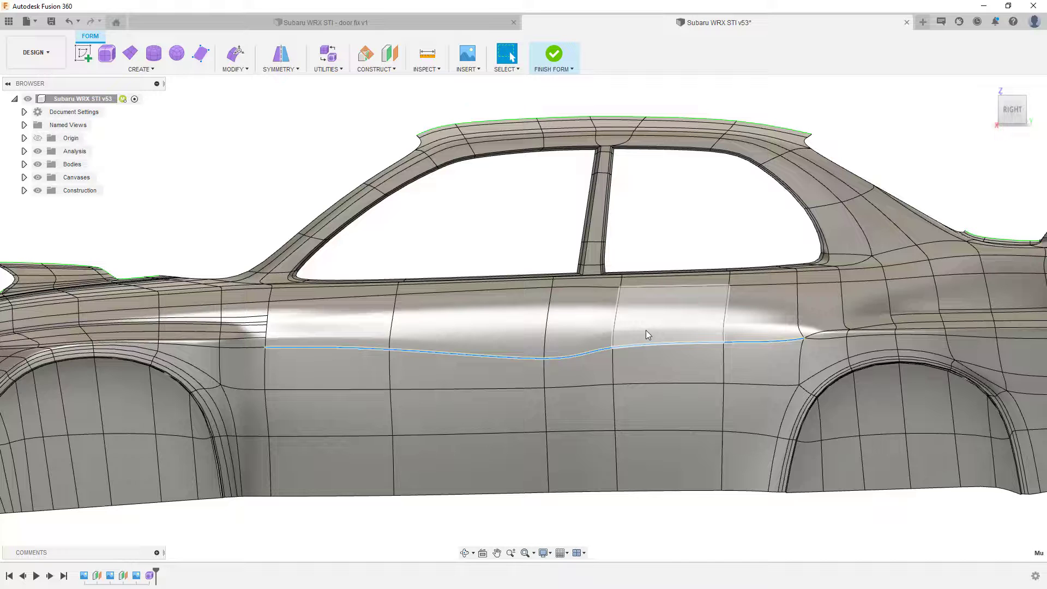
{"action": "key", "text": "Delete"}
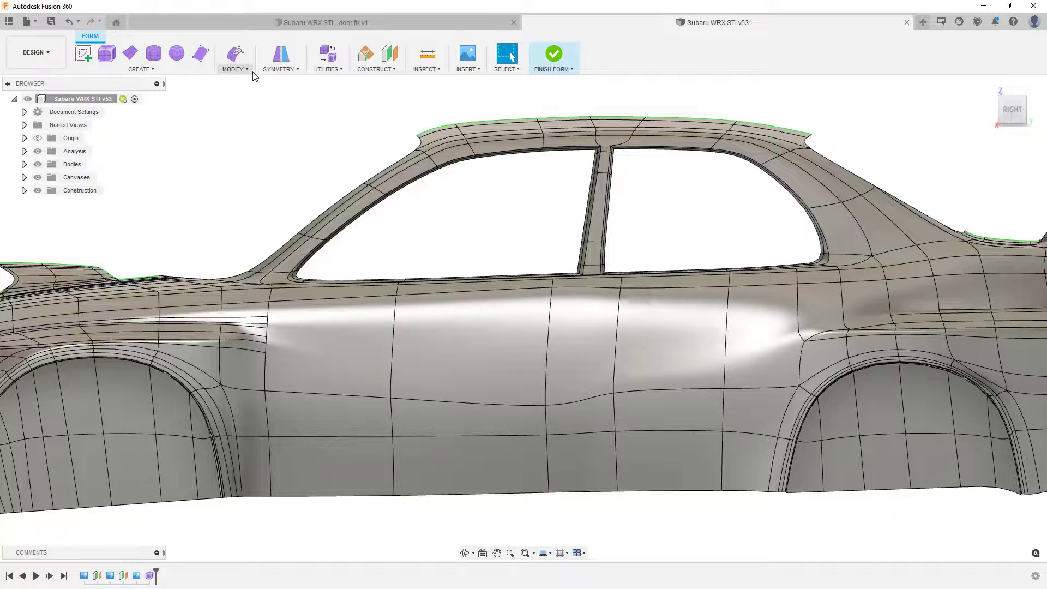
- Insert Point to add an edge from the front door edge to the rear fender vertex
{"action": "left_click", "coordinate": [235, 69]}
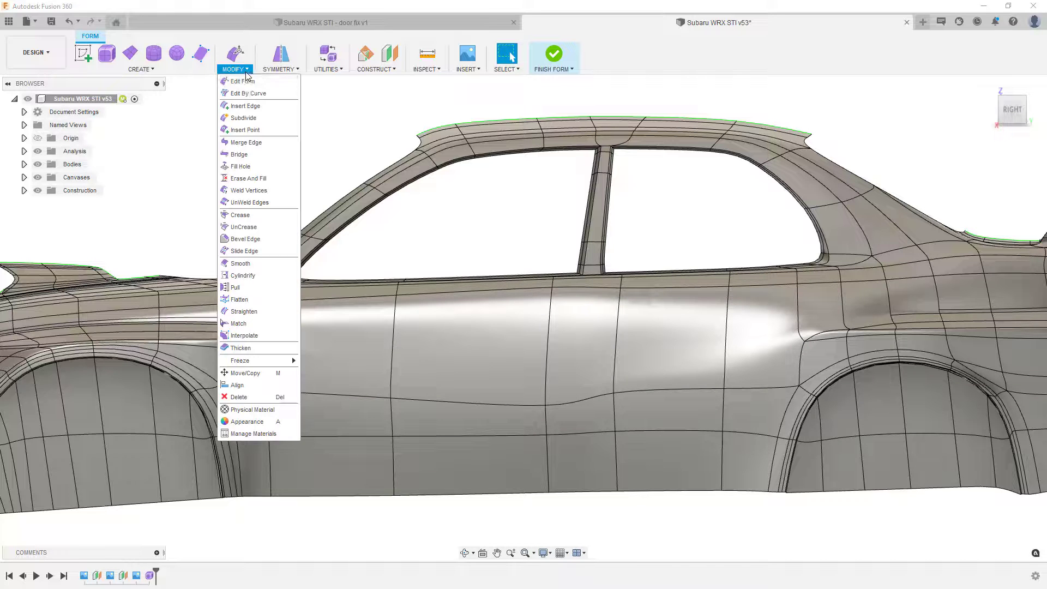
{"action": "left_click", "coordinate": [255, 131]}
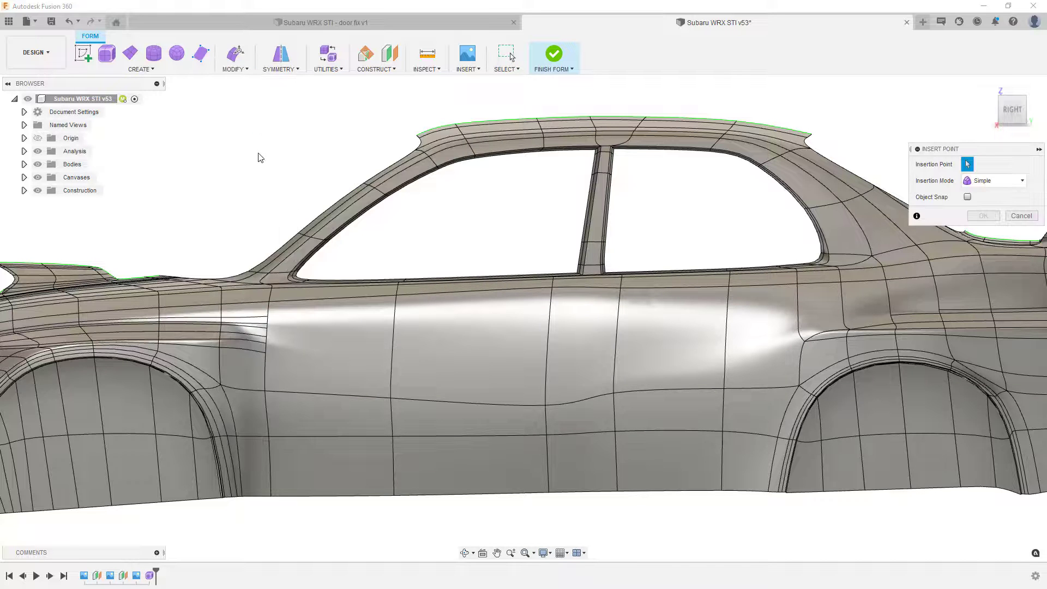
{"action": "left_click", "coordinate": [266, 337]}
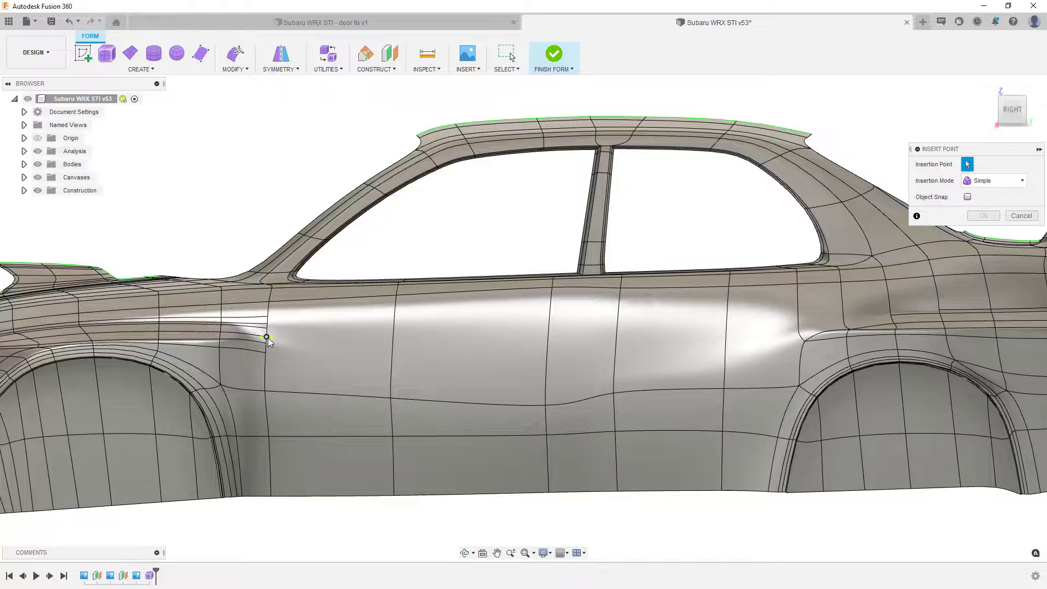
{"action": "left_click", "coordinate": [804, 342]}
{"action": "left_click", "coordinate": [982, 216]}
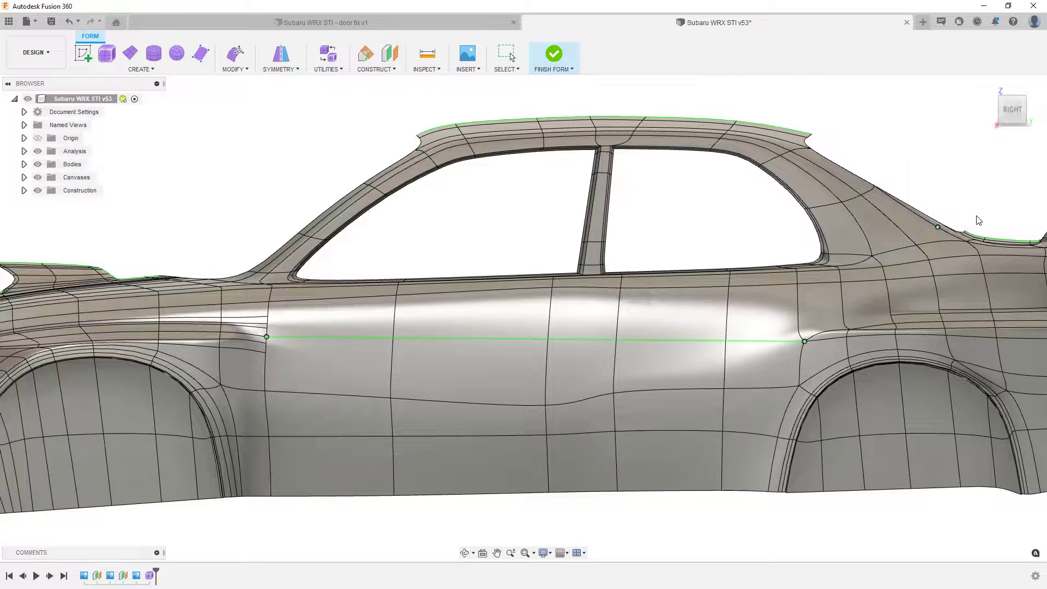
{"action": "scroll", "coordinate": [259, 346], "scroll_direction": "up", "scroll_amount": 4}
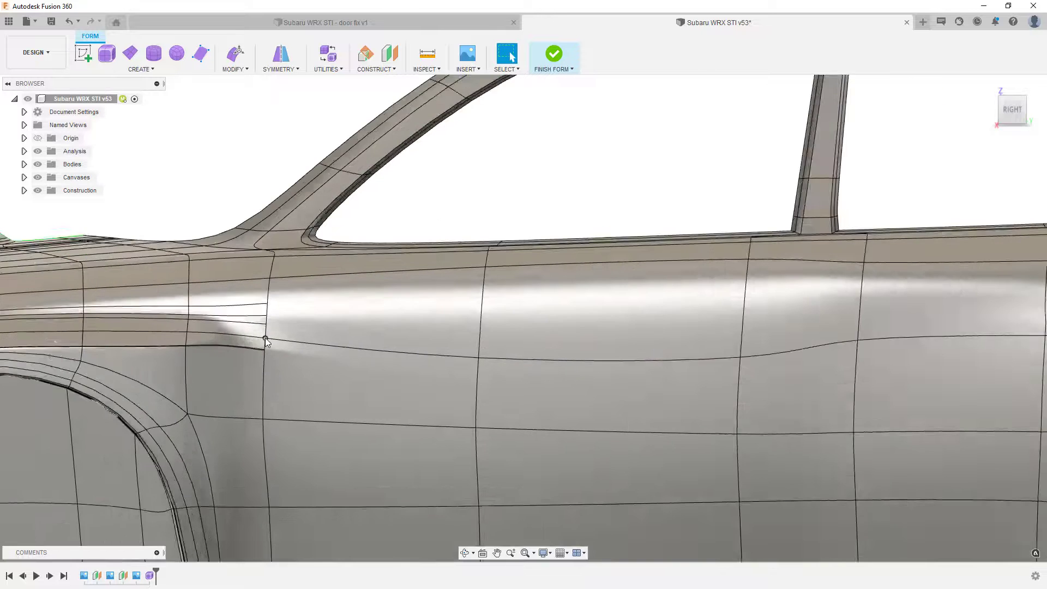
{"action": "scroll", "coordinate": [258, 346], "scroll_direction": "up", "scroll_amount": 5}
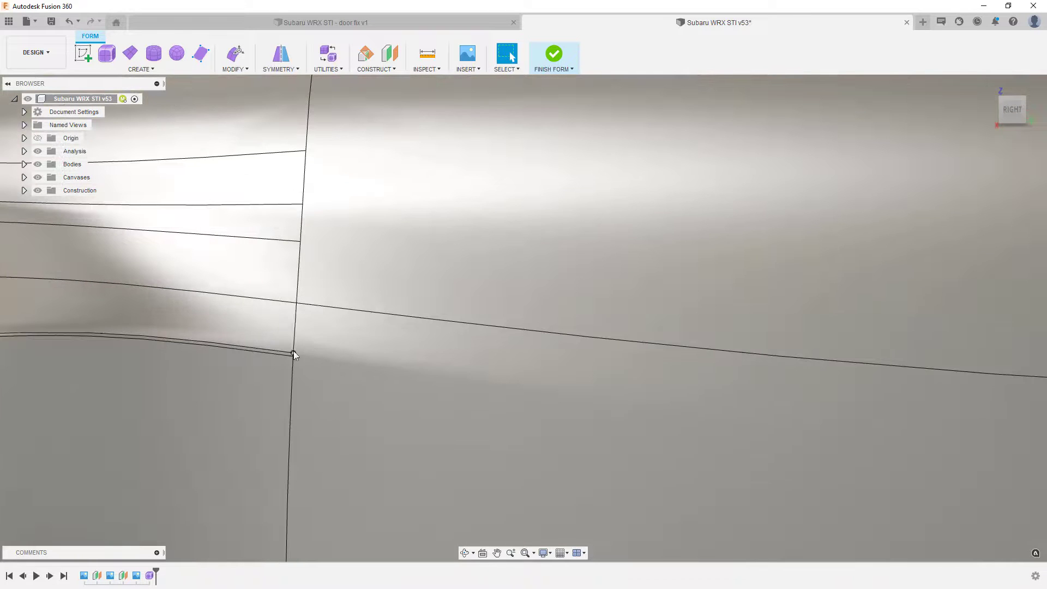
- Weld the new edge's front-end vertex onto its neighbour at the front door seam
{"action": "left_click", "coordinate": [235, 67]}
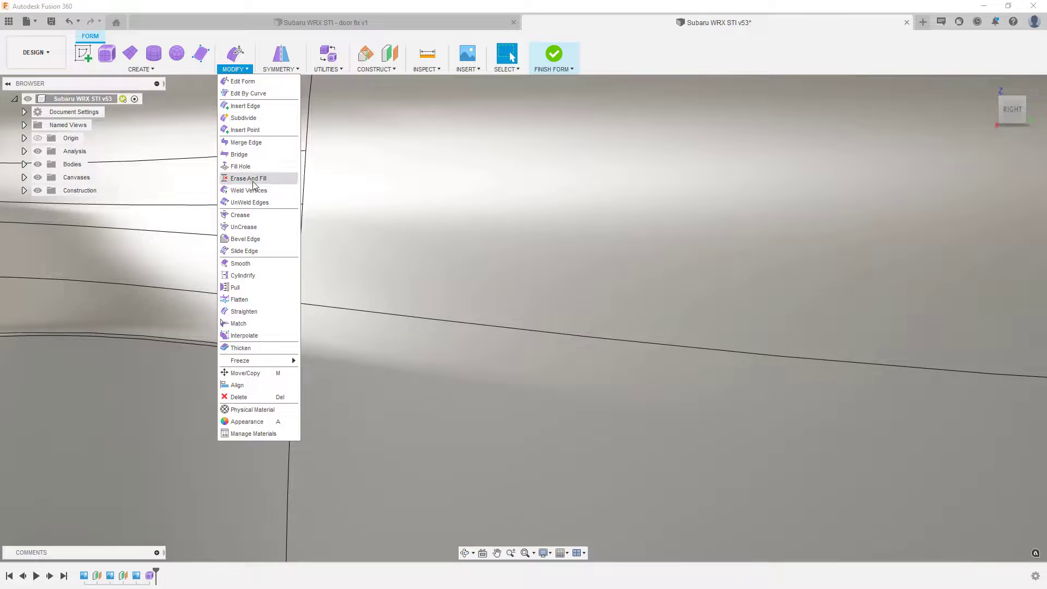
{"action": "left_click", "coordinate": [254, 190]}
{"action": "left_click", "coordinate": [294, 354]}
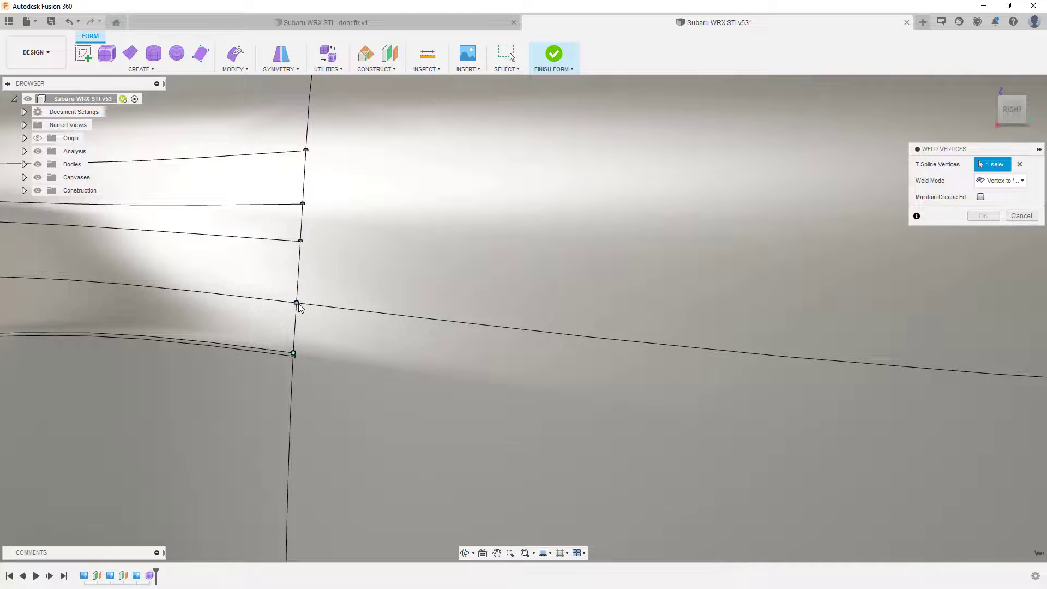
{"action": "left_click", "coordinate": [297, 304]}
{"action": "scroll", "coordinate": [305, 294], "scroll_direction": "down", "scroll_amount": 3}
{"action": "scroll", "coordinate": [310, 287], "scroll_direction": "down", "scroll_amount": 2}
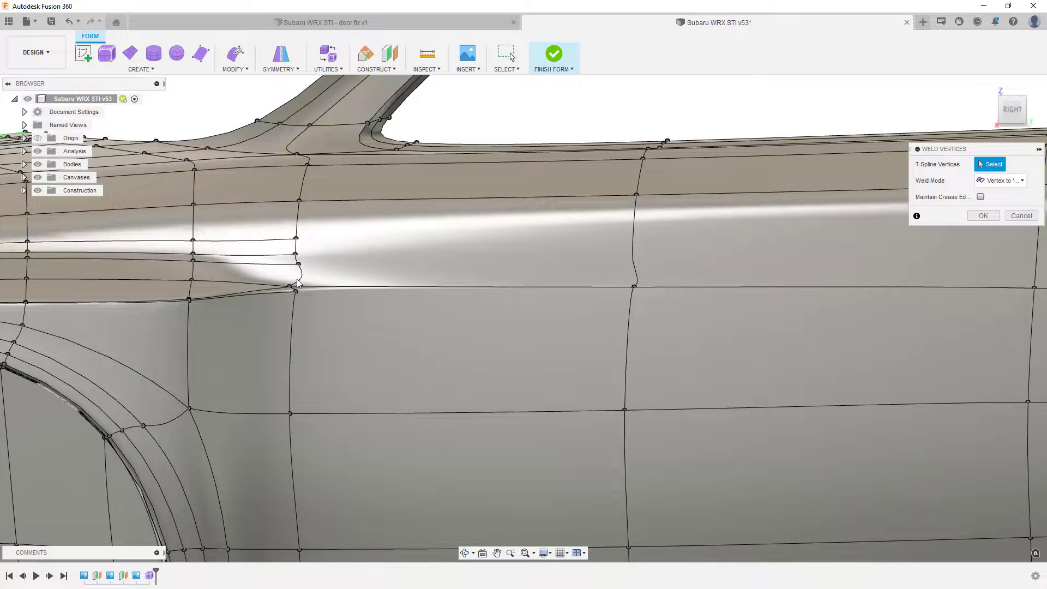
{"action": "scroll", "coordinate": [299, 261], "scroll_direction": "down", "scroll_amount": 3}
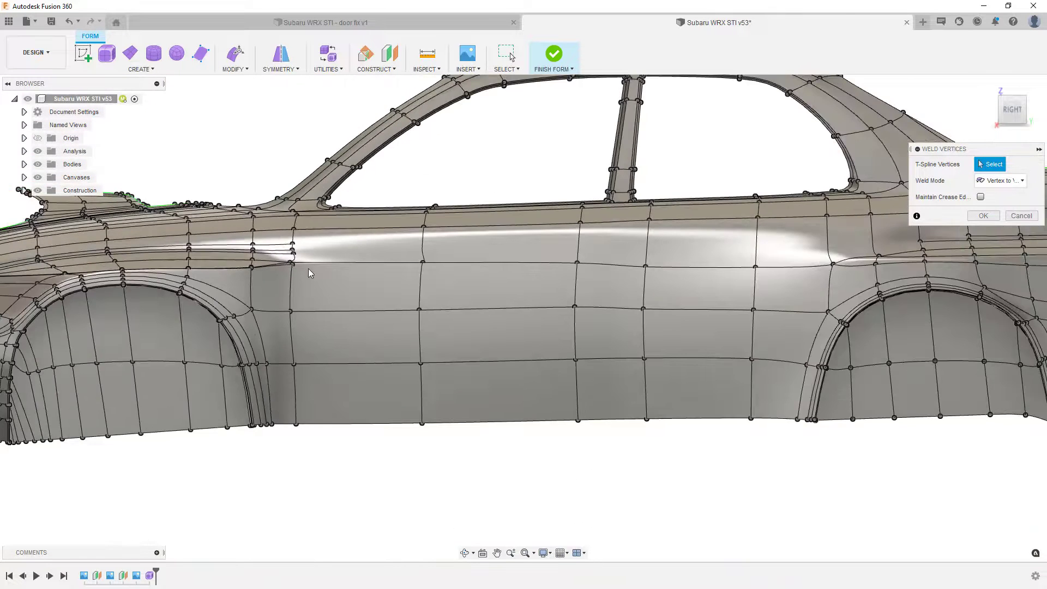
{"action": "scroll", "coordinate": [417, 302], "scroll_direction": "down", "scroll_amount": 3}
{"action": "left_click", "coordinate": [969, 217]}
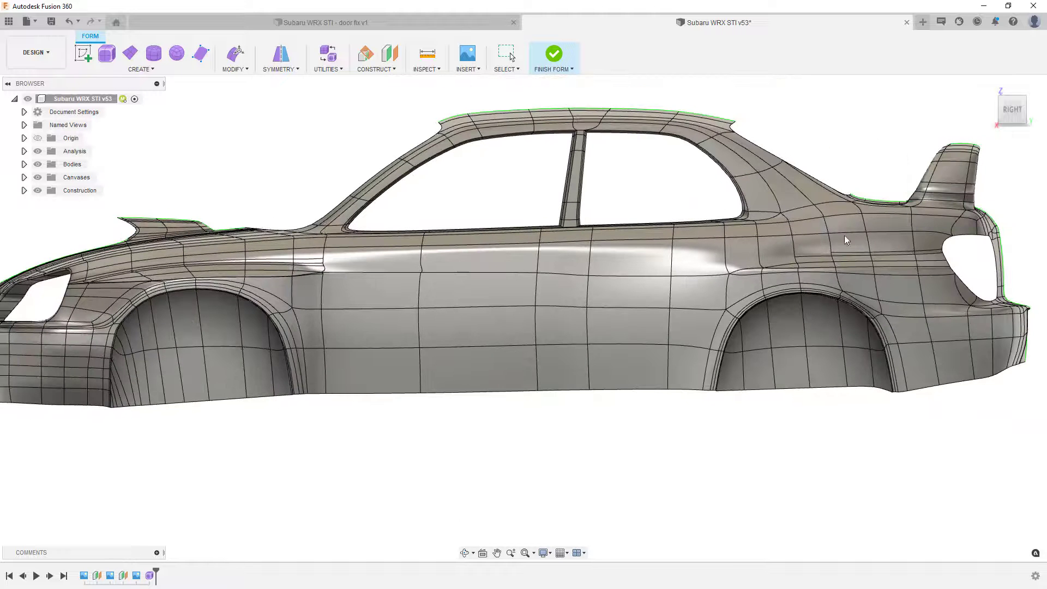
{"action": "mouse_move", "coordinate": [625, 288]}
{"action": "middle_mouse_down", "text": "shift"}
{"action": "mouse_move", "coordinate": [643, 289]}
{"action": "mouse_move", "coordinate": [639, 298]}
{"action": "middle_mouse_up", "text": "shift"}
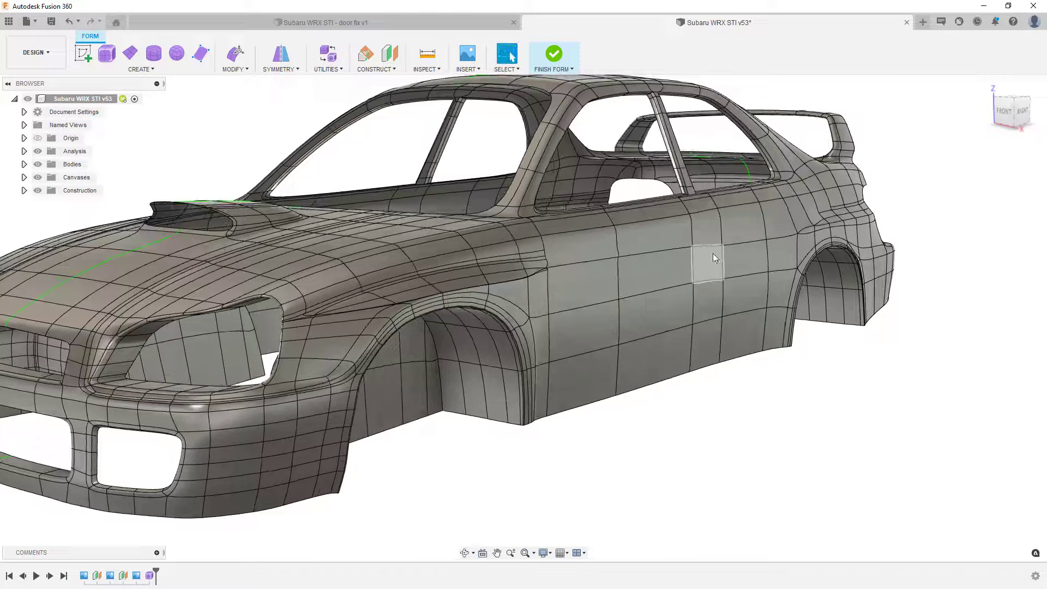
- Select and delete two vertical edge lines running top to bottom down the rear door
{"action": "scroll", "coordinate": [717, 247], "scroll_direction": "up", "scroll_amount": 4}
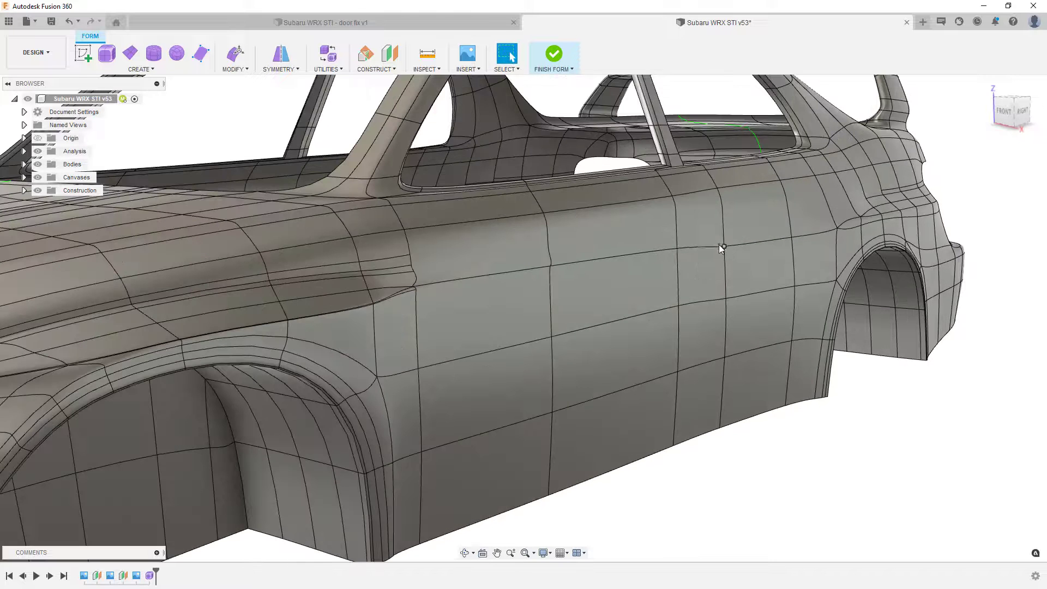
{"action": "left_click", "coordinate": [715, 181]}
{"action": "left_click", "coordinate": [721, 201], "text": "shift"}
{"action": "left_click", "coordinate": [725, 273], "text": "shift"}
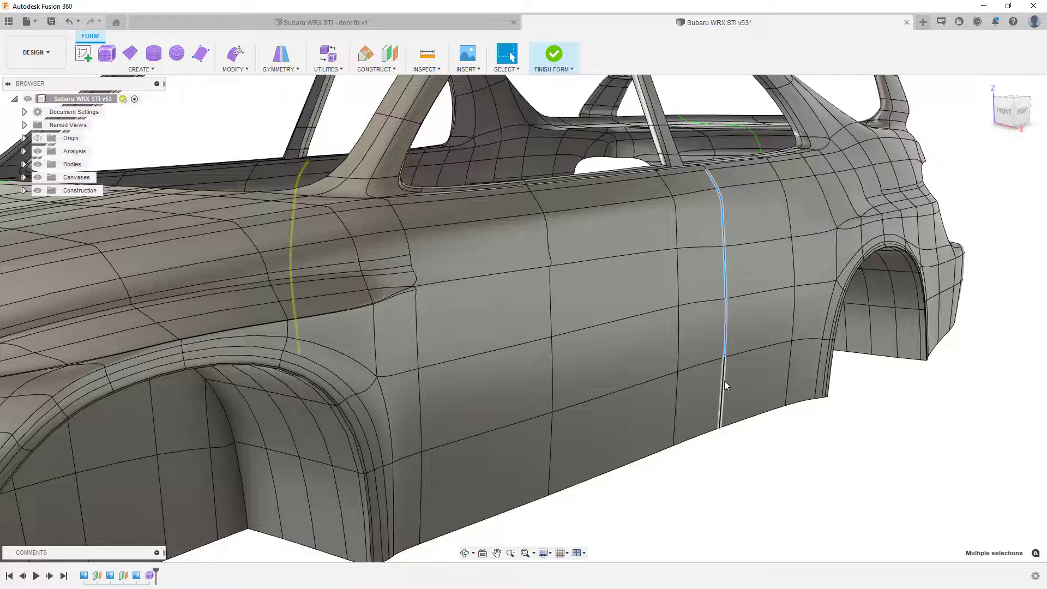
{"action": "key", "text": "Delete"}
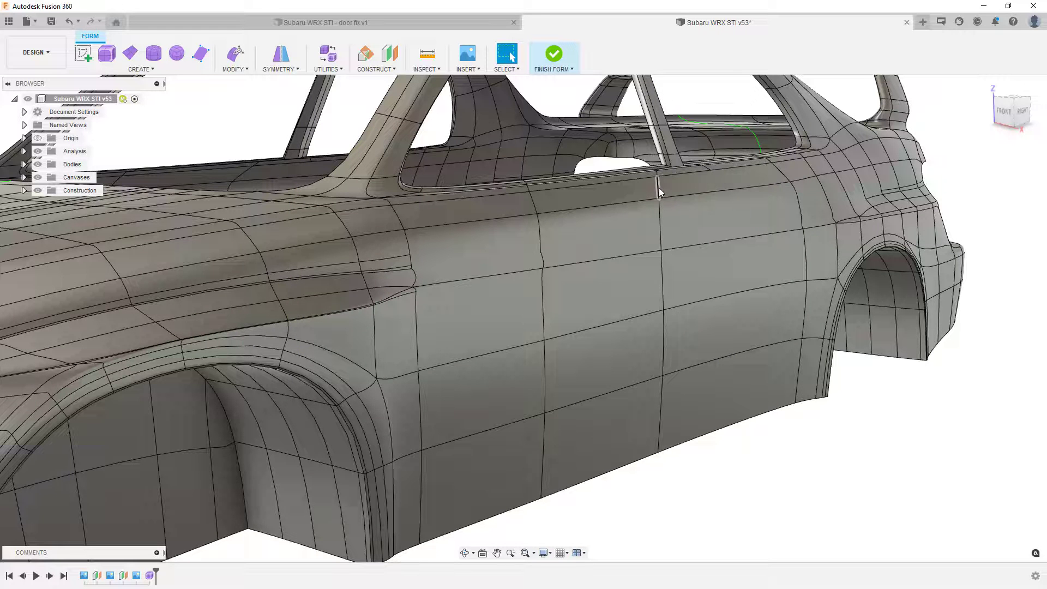
{"action": "left_click", "coordinate": [658, 188]}
{"action": "left_click", "coordinate": [660, 226], "text": "shift"}
{"action": "left_click", "coordinate": [663, 271], "text": "shift"}
{"action": "left_click", "coordinate": [664, 335], "text": "shift"}
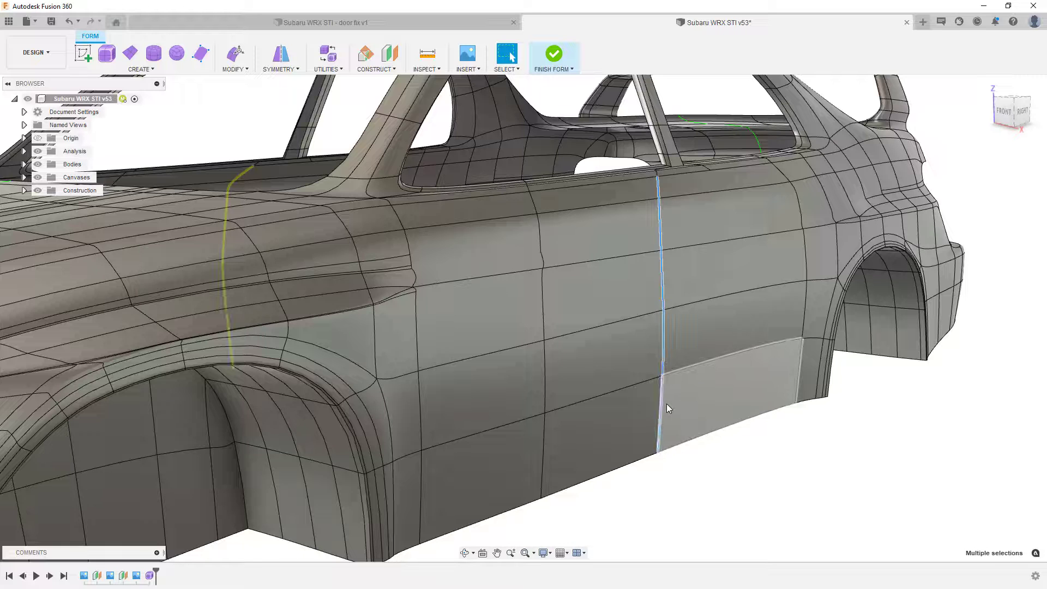
{"action": "key", "text": "Delete"}
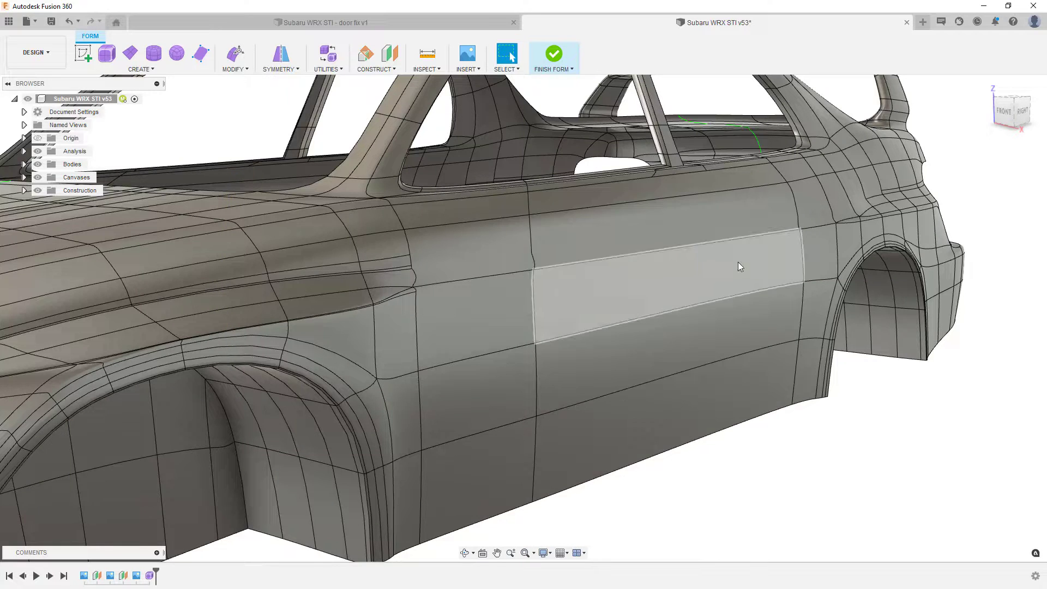
{"action": "middle_click_drag", "start_coordinate": [686, 331], "coordinate": [686, 388], "text": "shift"}
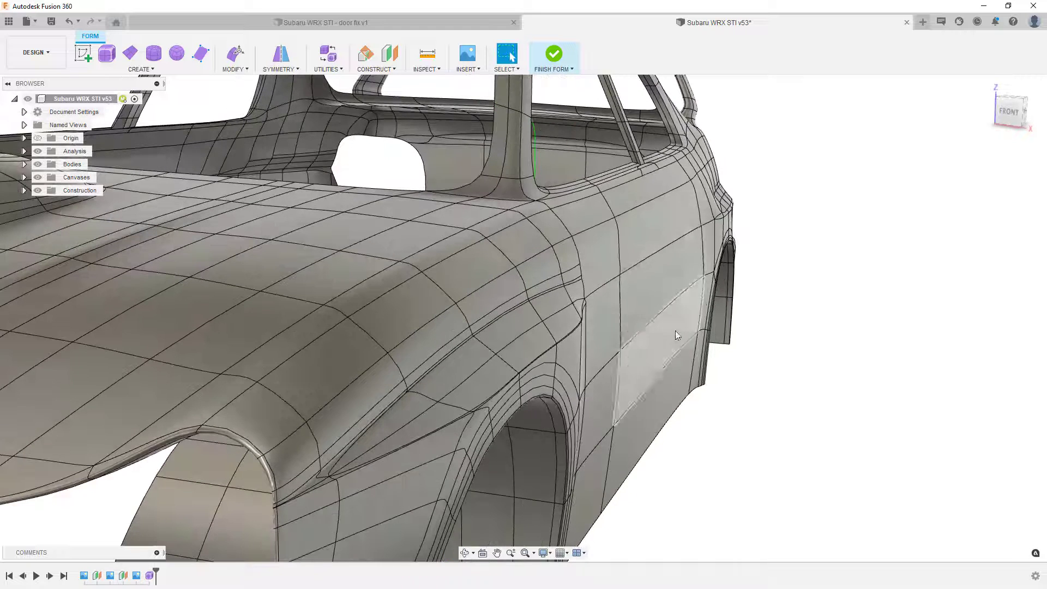
- Insert Point to add an edge on the rear quarter from the window edge to the sill
{"action": "left_click", "coordinate": [236, 65]}
{"action": "left_click", "coordinate": [283, 137]}
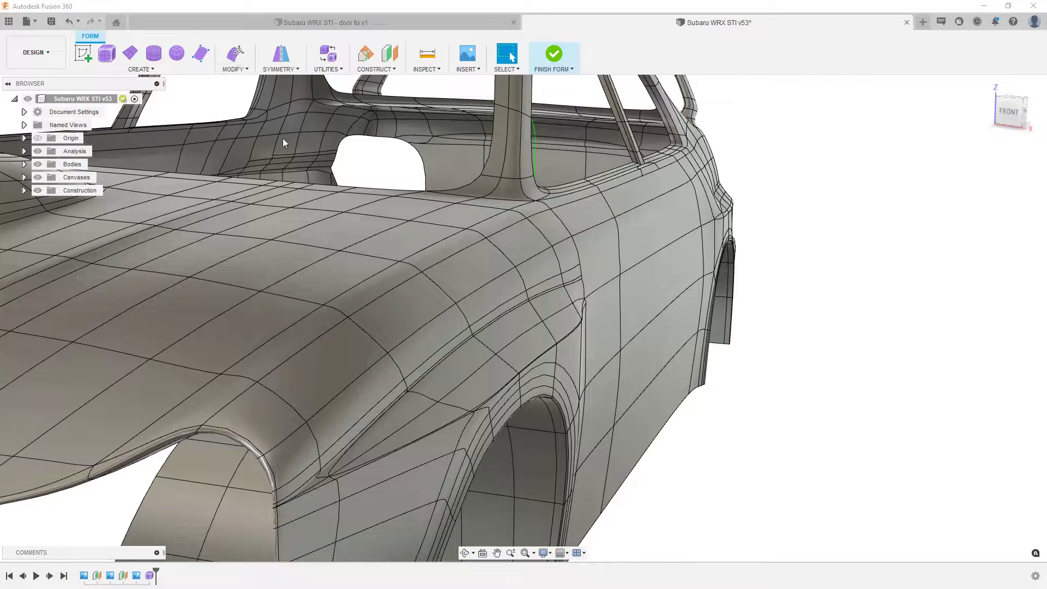
{"action": "left_click", "coordinate": [643, 177]}
{"action": "left_click", "coordinate": [651, 446]}
{"action": "left_click", "coordinate": [984, 217]}
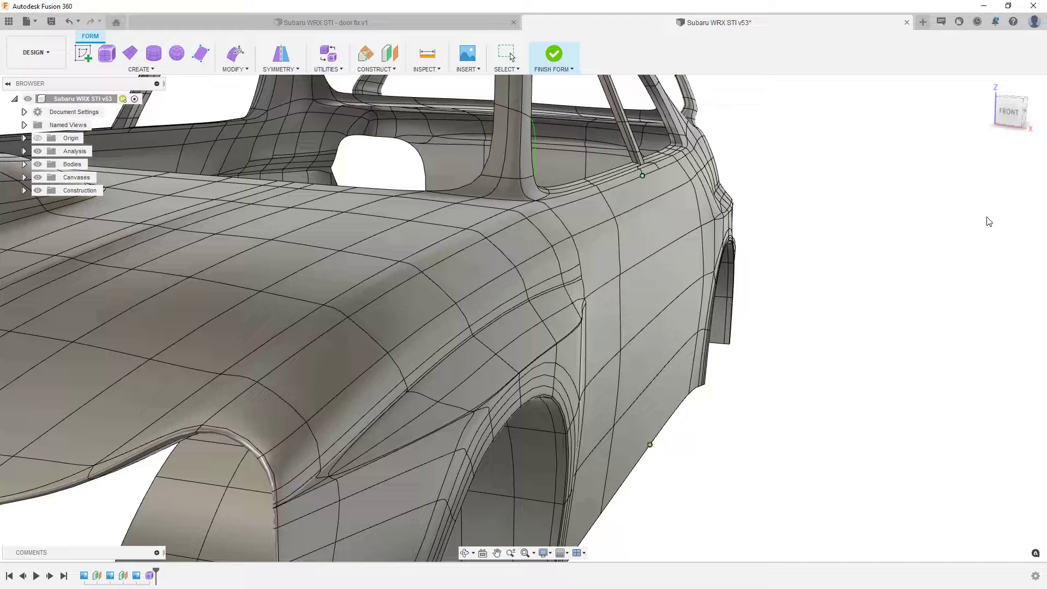
- Repeat Insert Point to add another point on the rear window edge
{"action": "right_click", "coordinate": [852, 334]}
{"action": "left_click", "coordinate": [855, 301]}
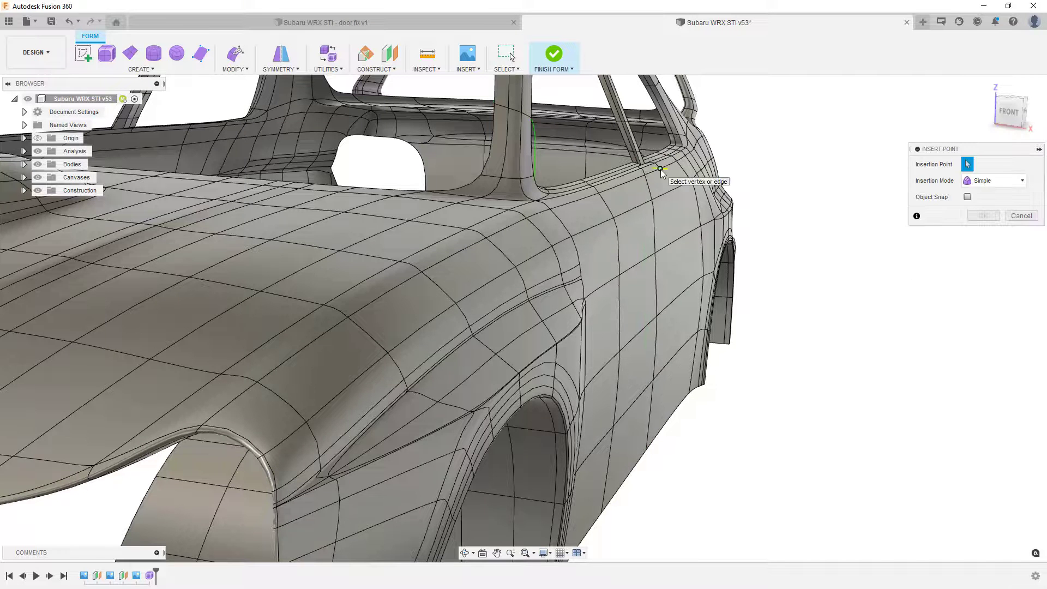
{"action": "left_click", "coordinate": [660, 169]}
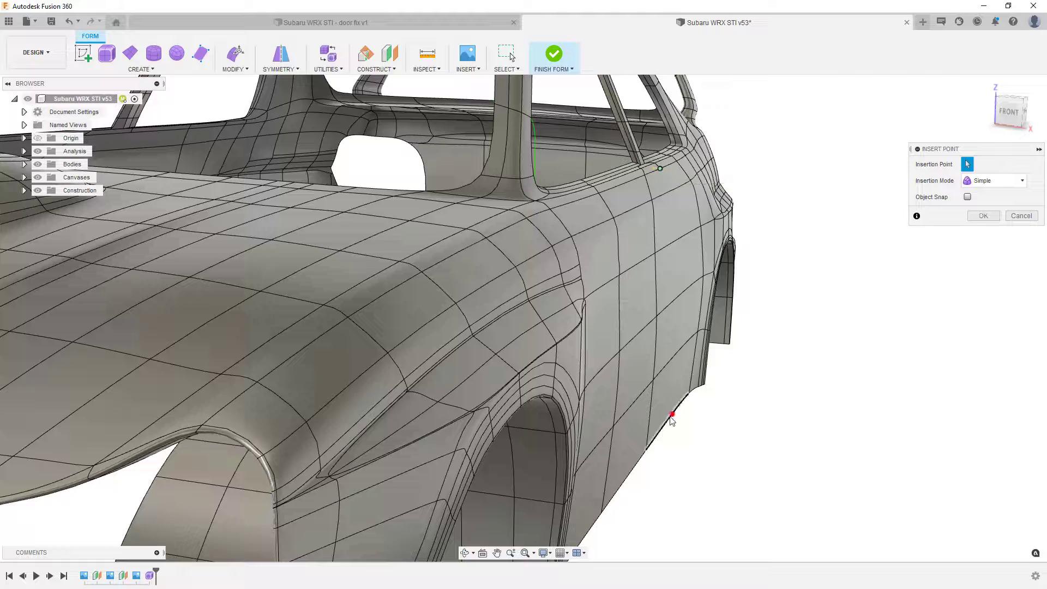
{"action": "left_click", "coordinate": [983, 216]}
{"action": "scroll", "coordinate": [652, 299], "scroll_direction": "down", "scroll_amount": 10}
{"action": "middle_click_drag", "start_coordinate": [649, 309], "coordinate": [491, 299], "text": "shift"}
- Zoom in on the rear fender behind the rear door and remove its short crease edge
{"action": "middle_click_drag", "start_coordinate": [610, 365], "coordinate": [636, 389], "text": "shift"}
{"action": "scroll", "coordinate": [636, 388], "scroll_direction": "down", "scroll_amount": 5}
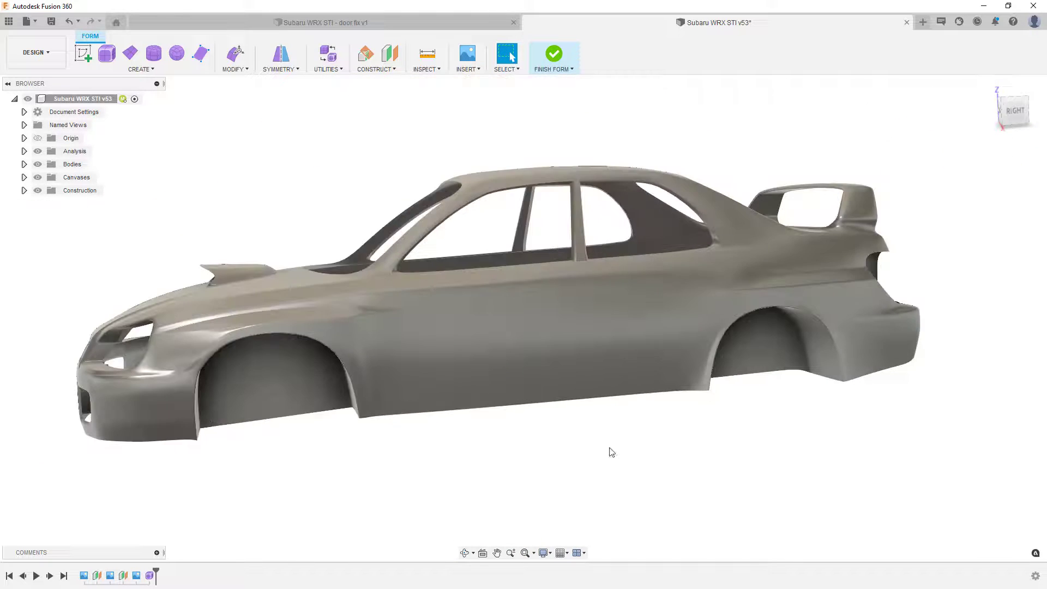
{"action": "mouse_move", "coordinate": [603, 444]}
{"action": "middle_mouse_down", "text": "shift"}
{"action": "mouse_move", "coordinate": [584, 442]}
{"action": "mouse_move", "coordinate": [600, 444]}
{"action": "middle_mouse_up", "text": "shift"}
{"action": "scroll", "coordinate": [726, 297], "scroll_direction": "up", "scroll_amount": 5}
{"action": "scroll", "coordinate": [726, 298], "scroll_direction": "up", "scroll_amount": 2}
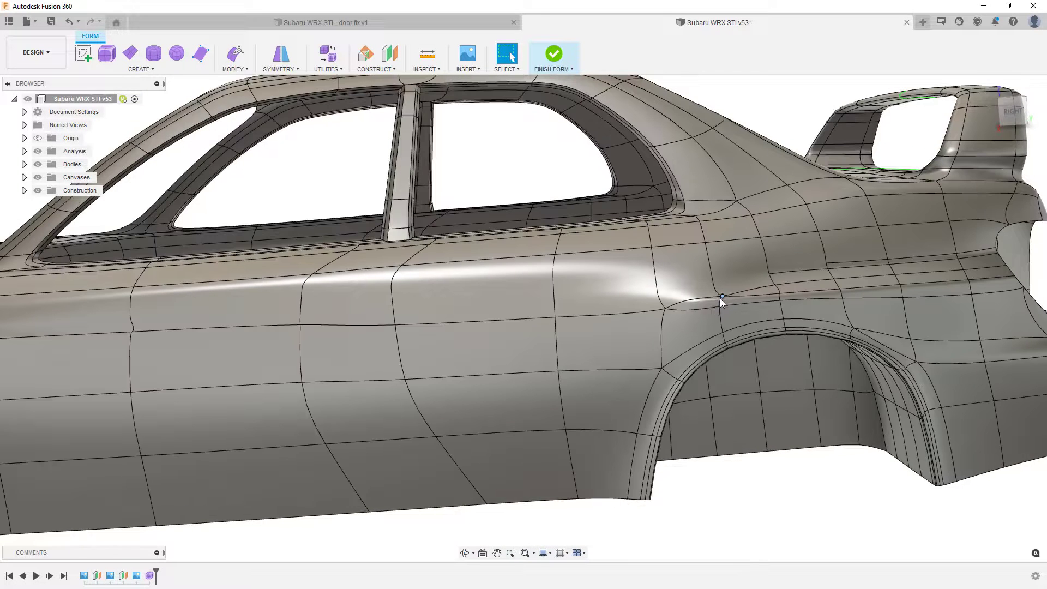
{"action": "scroll", "coordinate": [771, 278], "scroll_direction": "up", "scroll_amount": 4}
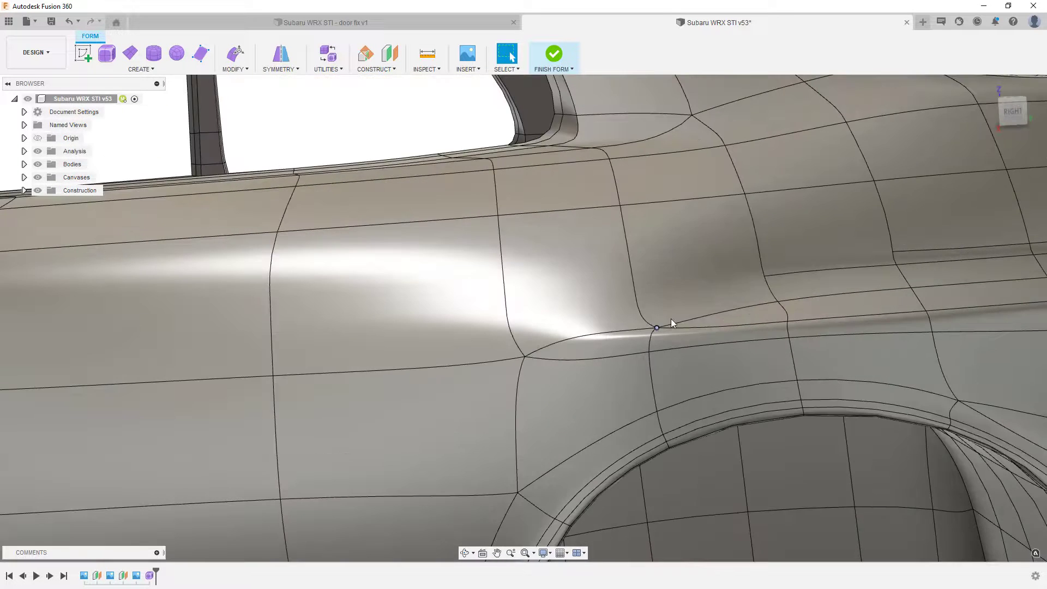
{"action": "scroll", "coordinate": [685, 321], "scroll_direction": "down", "scroll_amount": 3}
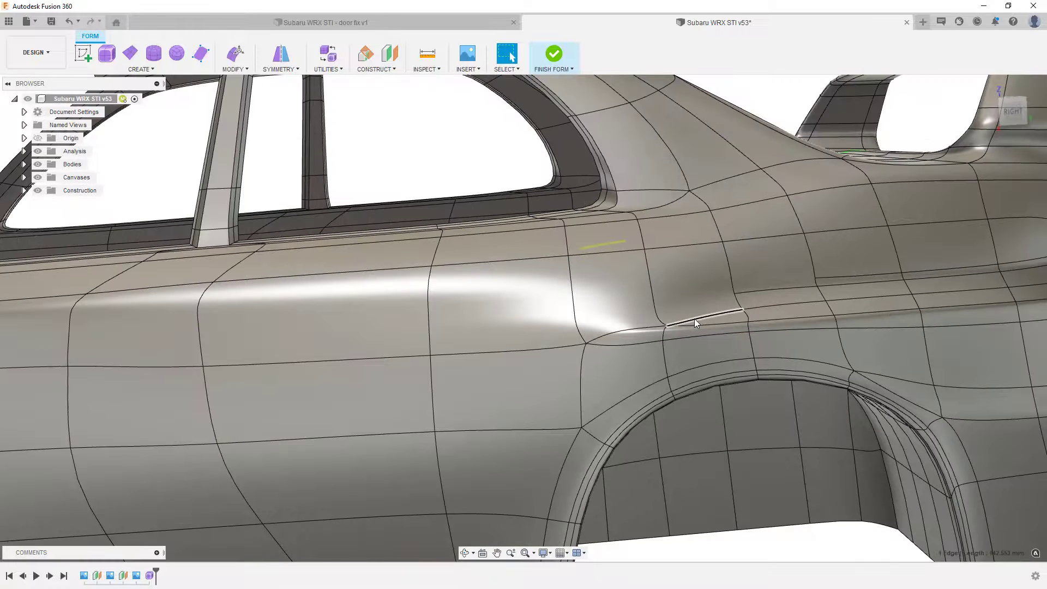
{"action": "key", "text": "ctrl+z"}
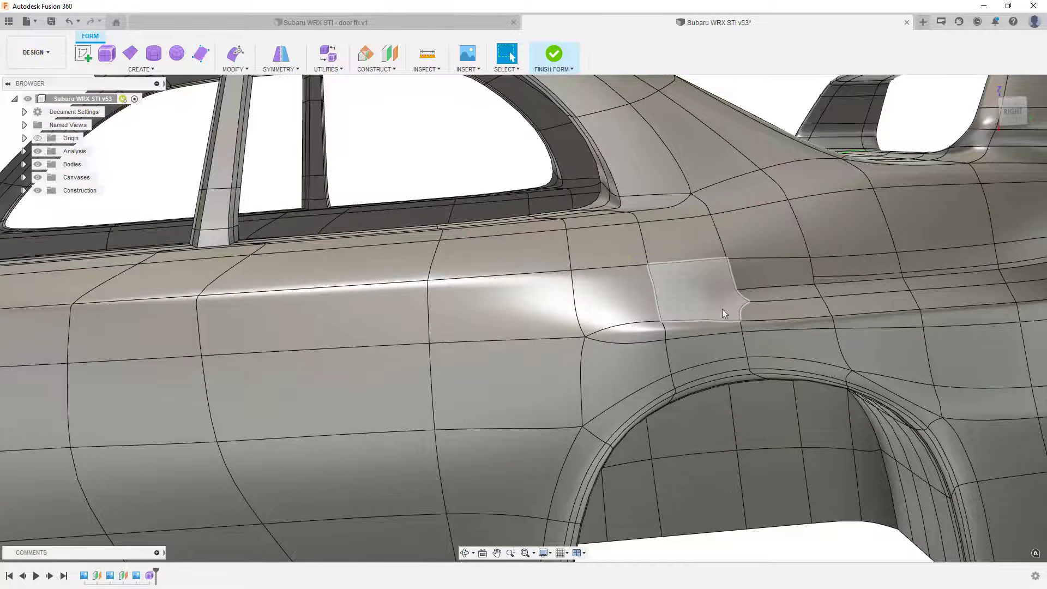
- Run Repair Body on the car's T-spline body and select the flagged star point near the fender
{"action": "left_click", "coordinate": [328, 68]}
{"action": "left_click", "coordinate": [344, 98]}
{"action": "left_click", "coordinate": [623, 343]}
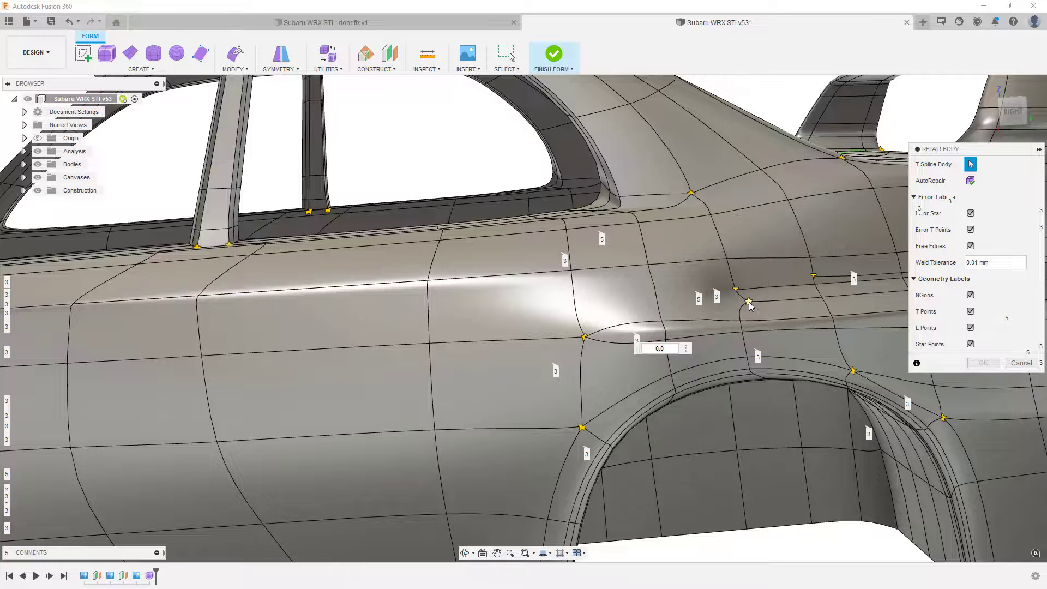
{"action": "left_click", "coordinate": [749, 304]}
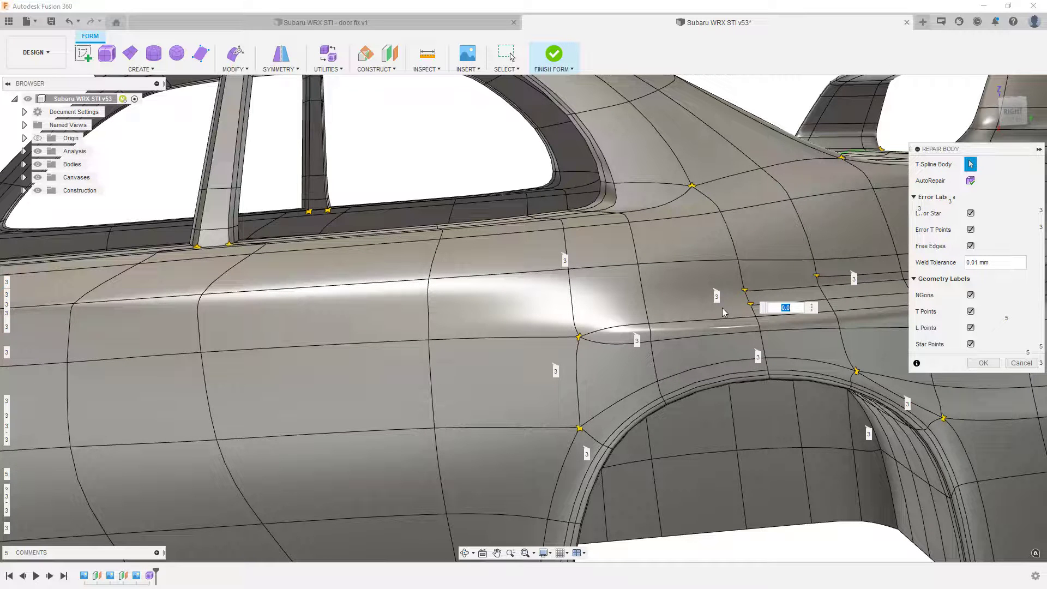
{"action": "scroll", "coordinate": [723, 308], "scroll_direction": "down", "scroll_amount": 2}
{"action": "scroll", "coordinate": [769, 303], "scroll_direction": "up", "scroll_amount": 5}
{"action": "scroll", "coordinate": [766, 306], "scroll_direction": "up", "scroll_amount": 1}
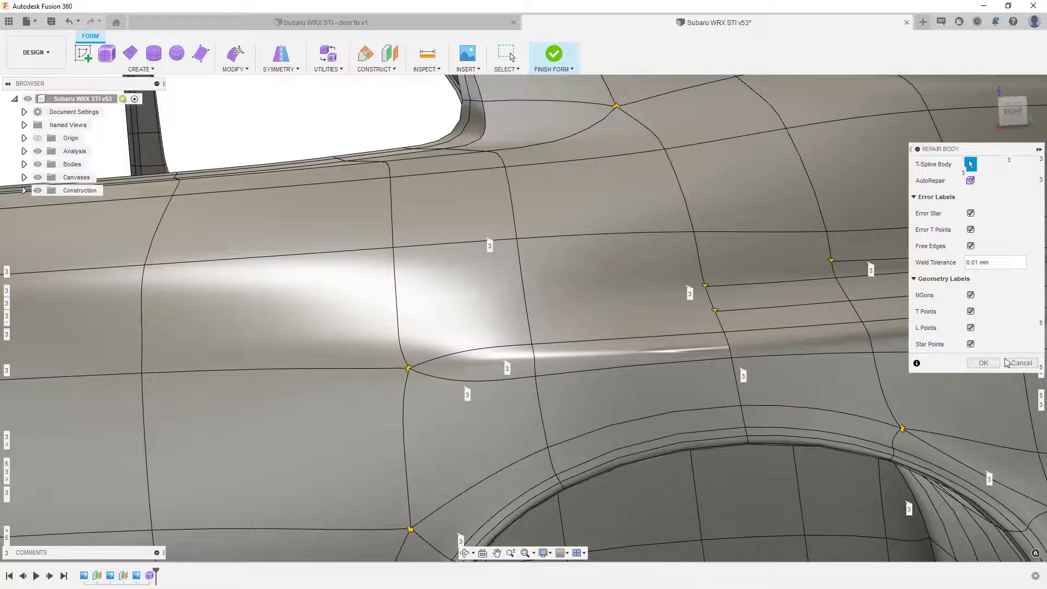
- Accept Repair Body, then insert a point creating an edge across the fender crease
{"action": "left_click", "coordinate": [983, 363]}
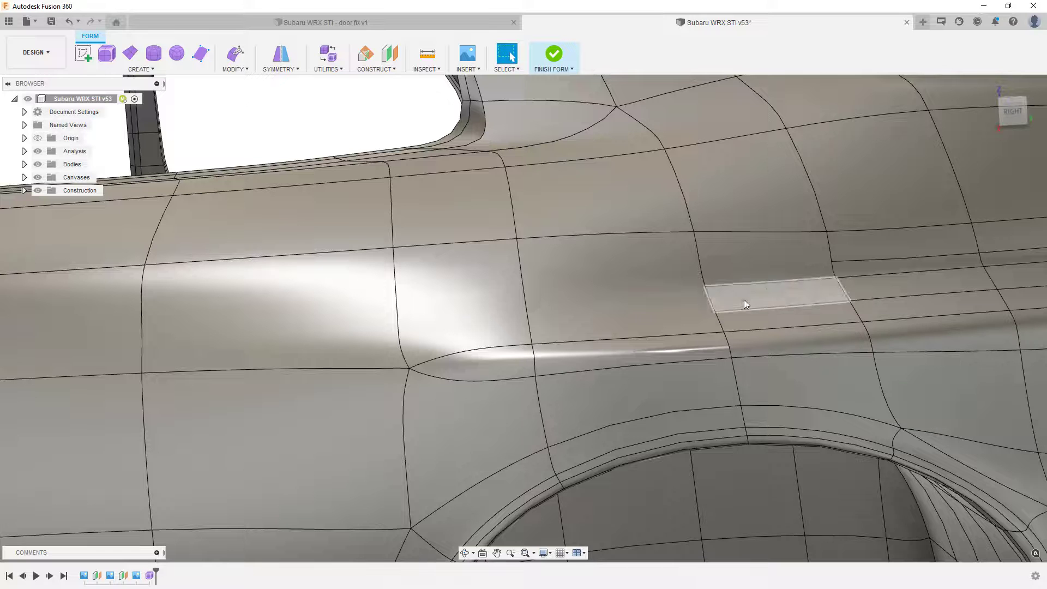
{"action": "left_click", "coordinate": [236, 69]}
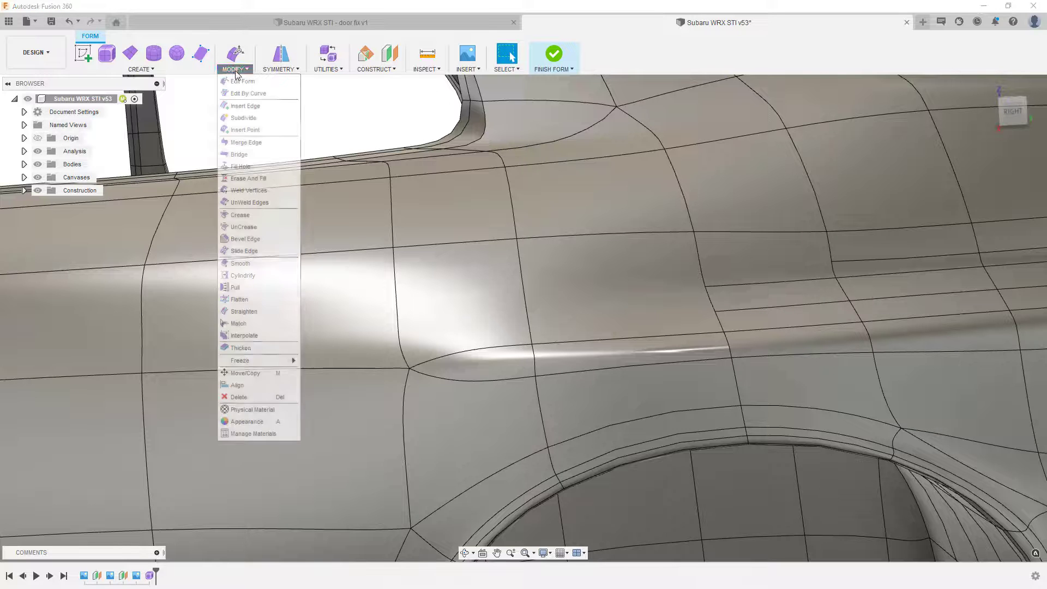
{"action": "left_click", "coordinate": [248, 125]}
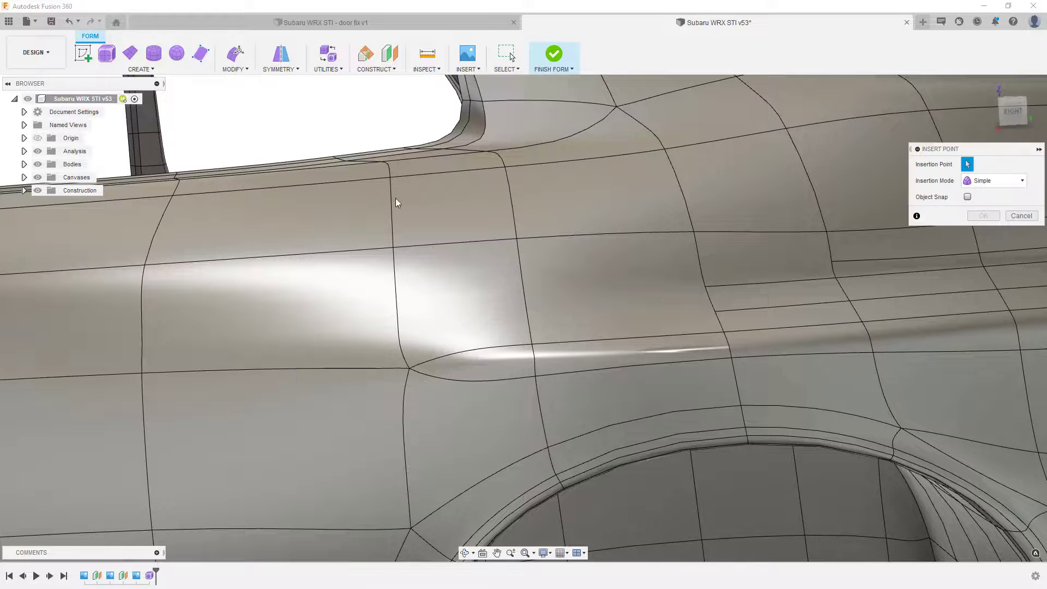
{"action": "left_click", "coordinate": [532, 345]}
{"action": "left_click", "coordinate": [983, 216]}
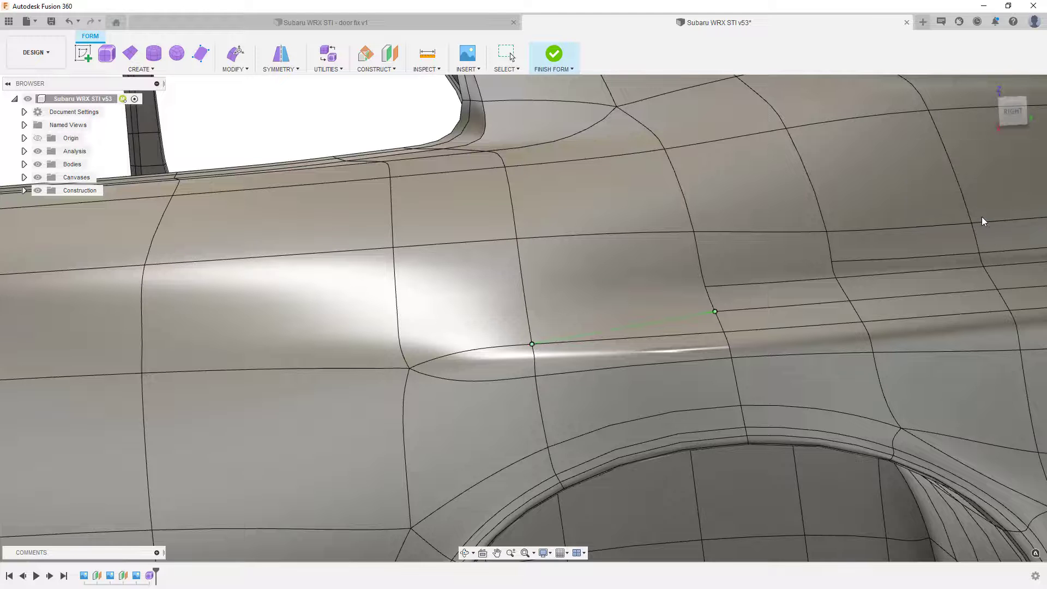
- Switch to smooth display without mesh lines and orbit around the rear quarter
{"action": "scroll", "coordinate": [637, 269], "scroll_direction": "down", "scroll_amount": 3}
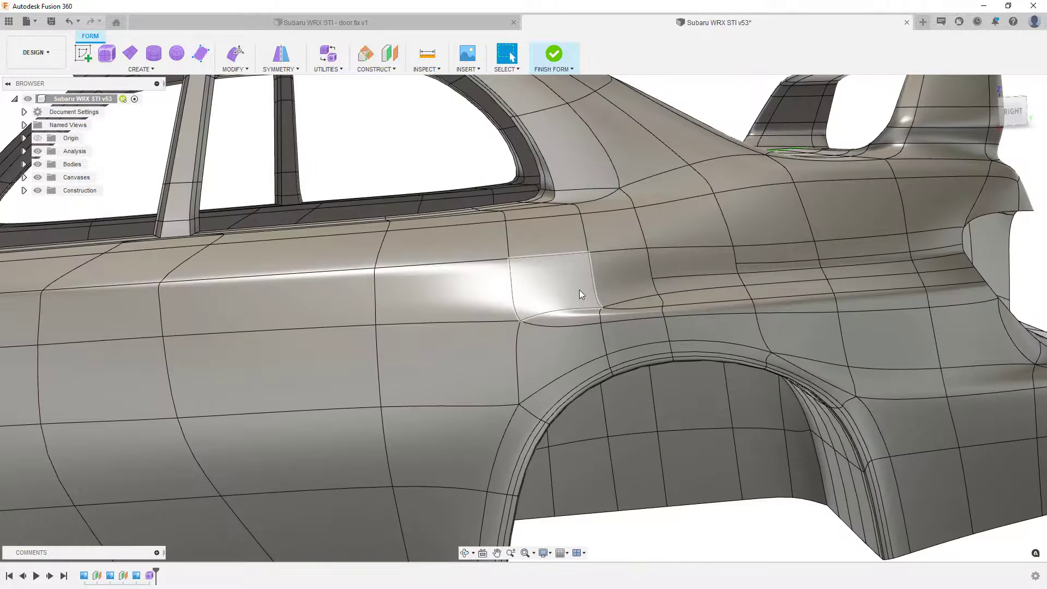
{"action": "scroll", "coordinate": [576, 290], "scroll_direction": "down", "scroll_amount": 2}
{"action": "key", "text": "alt+3"}
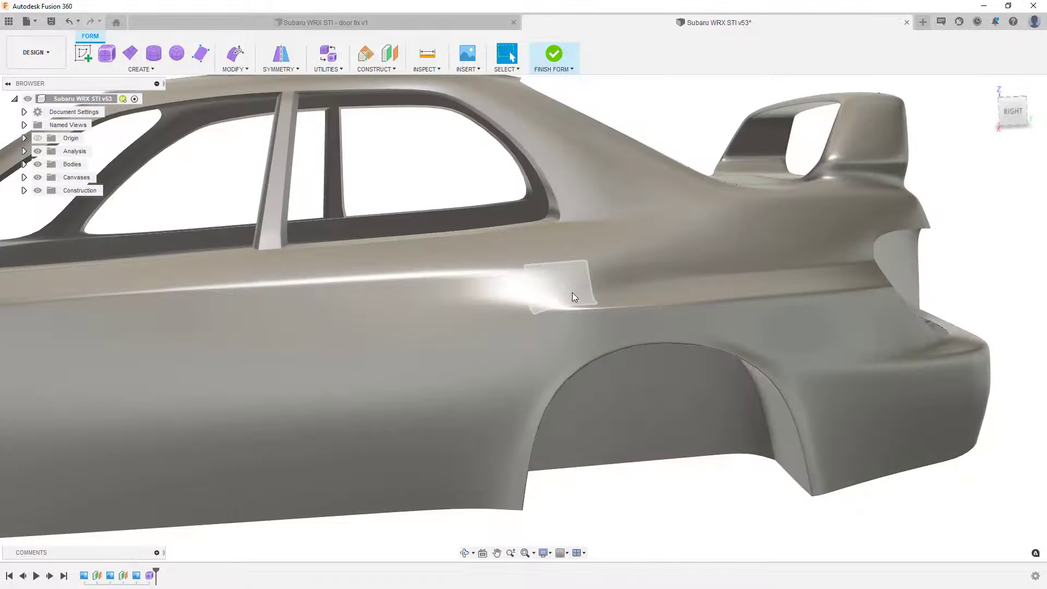
{"action": "scroll", "coordinate": [641, 396], "scroll_direction": "down", "scroll_amount": 2}
{"action": "middle_click_drag", "start_coordinate": [642, 391], "coordinate": [637, 365], "text": "shift"}
{"action": "scroll", "coordinate": [624, 324], "scroll_direction": "up", "scroll_amount": 3}
{"action": "middle_click_drag", "start_coordinate": [624, 324], "coordinate": [602, 322], "text": "shift"}
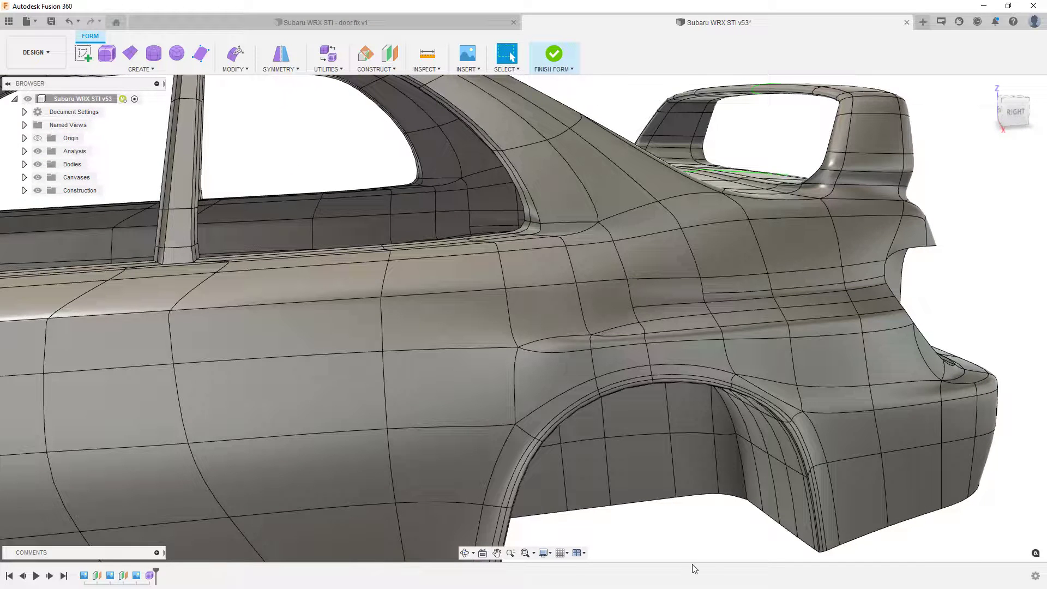
{"action": "scroll", "coordinate": [623, 309], "scroll_direction": "up", "scroll_amount": 2}
- Insert a second edge across the rear quarter between two new points
{"action": "left_click", "coordinate": [235, 61]}
{"action": "left_click", "coordinate": [254, 129]}
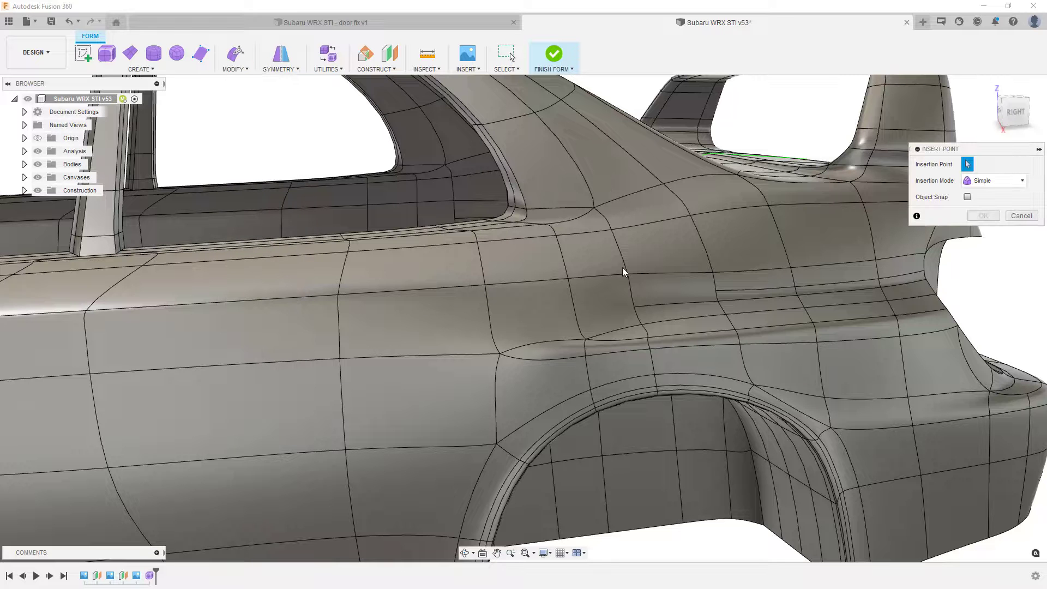
{"action": "left_click", "coordinate": [633, 306]}
{"action": "left_click", "coordinate": [576, 316]}
{"action": "left_click", "coordinate": [989, 216]}
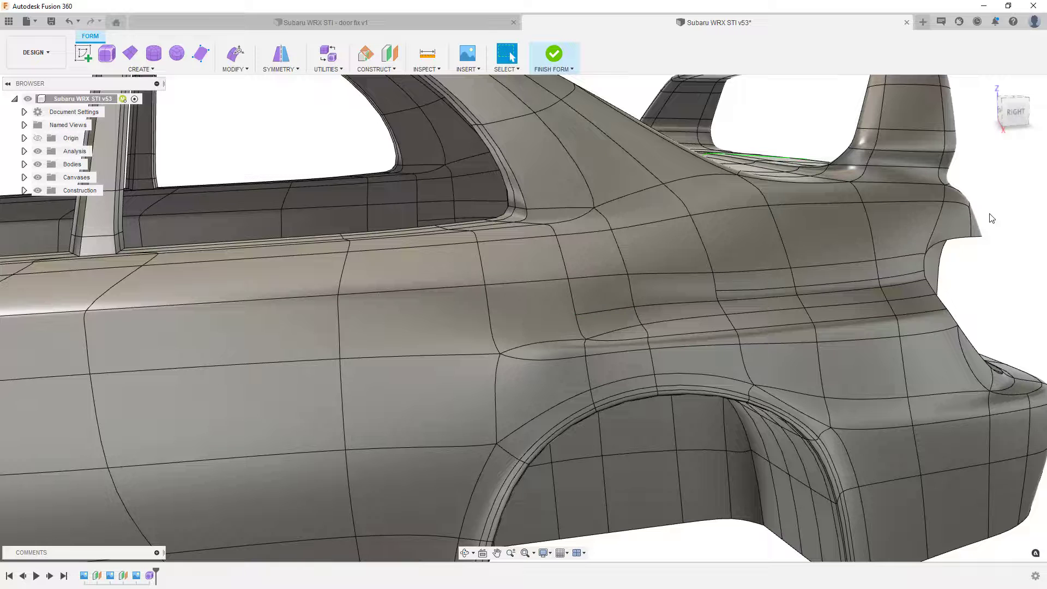
- Repeat Insert Point to add a third edge from the crease edge above the arch
{"action": "right_click", "coordinate": [991, 320]}
{"action": "left_click", "coordinate": [971, 273]}
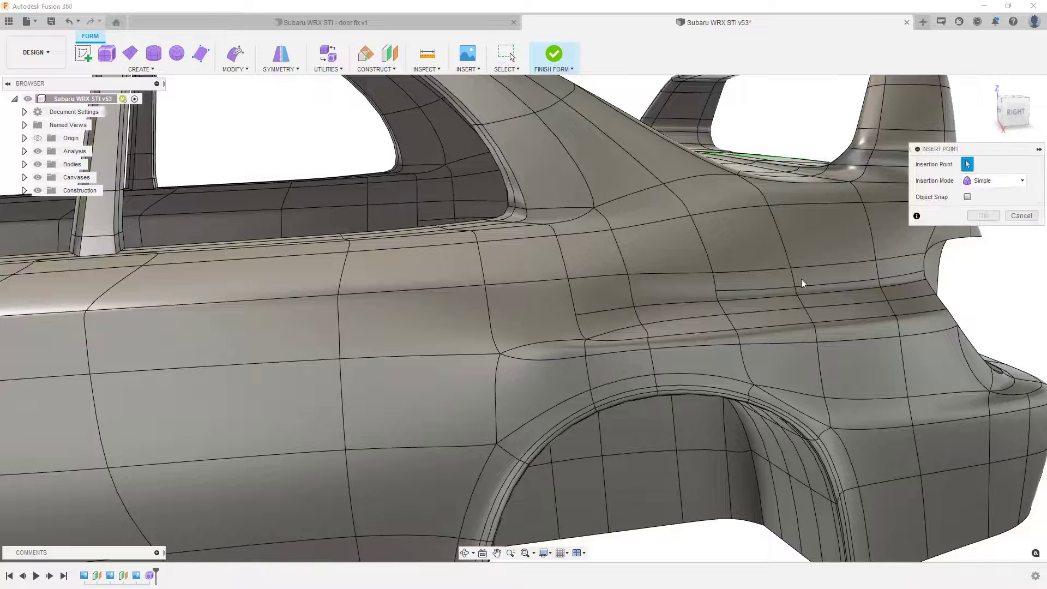
{"action": "left_click", "coordinate": [715, 291]}
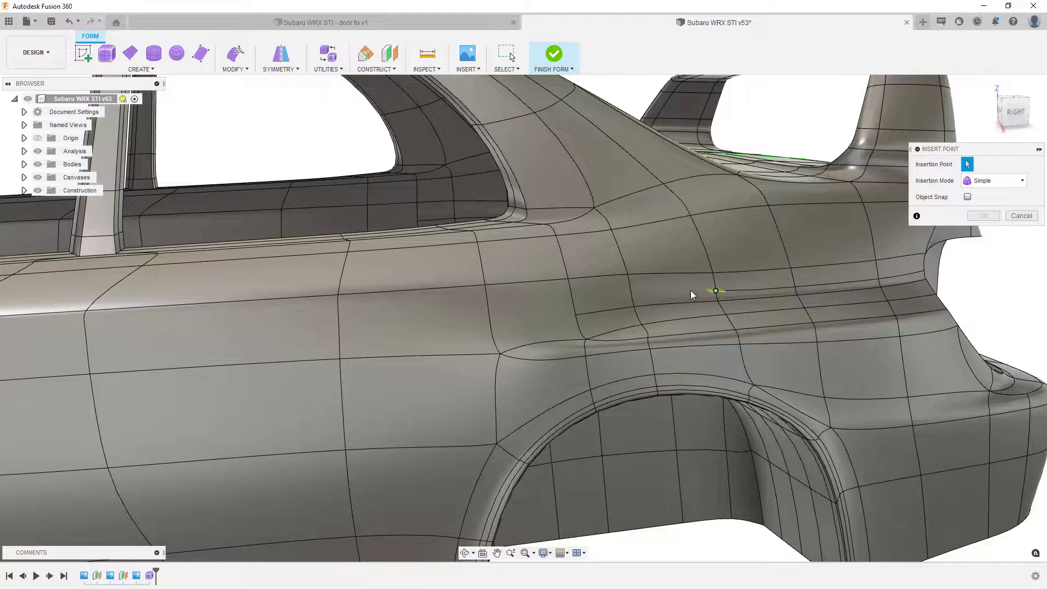
{"action": "left_click", "coordinate": [631, 297]}
{"action": "left_click", "coordinate": [982, 215]}
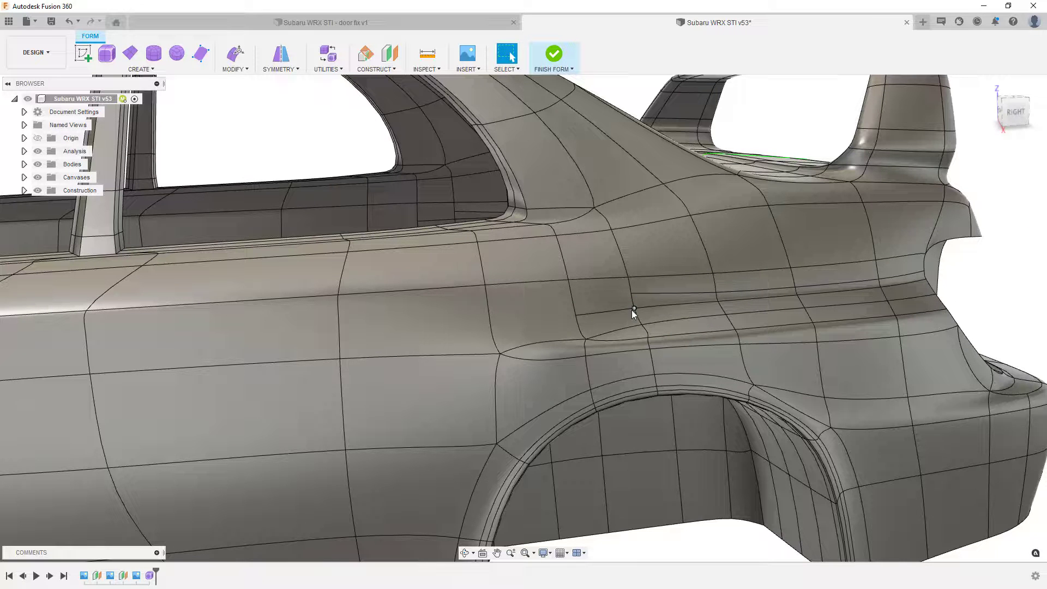
- In box display from the right view, move the vertex above the wheel arch down about 15 mm
{"action": "key", "text": "ctrl+1"}
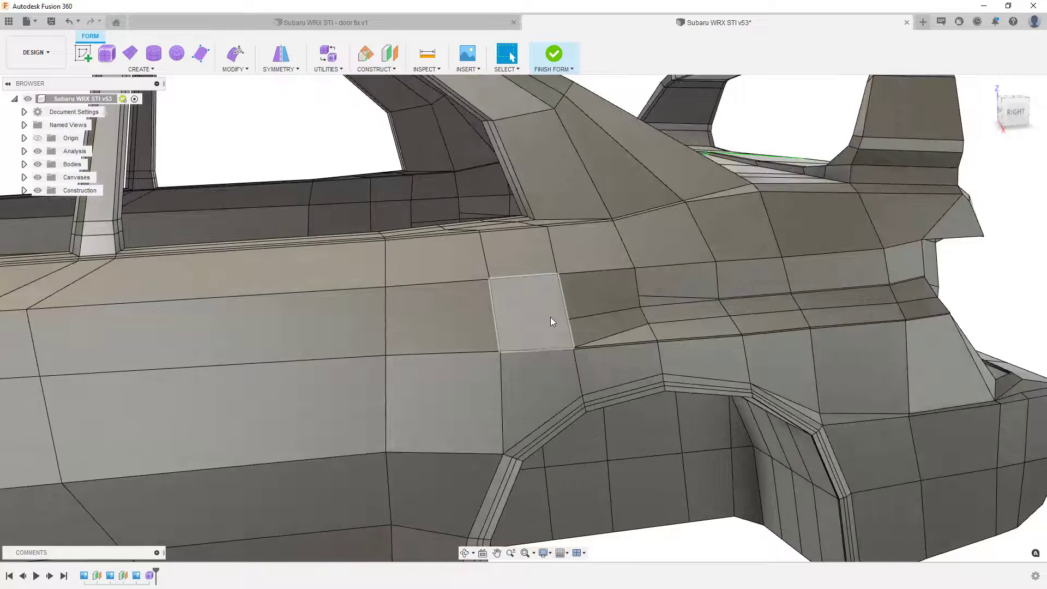
{"action": "left_click", "coordinate": [989, 130]}
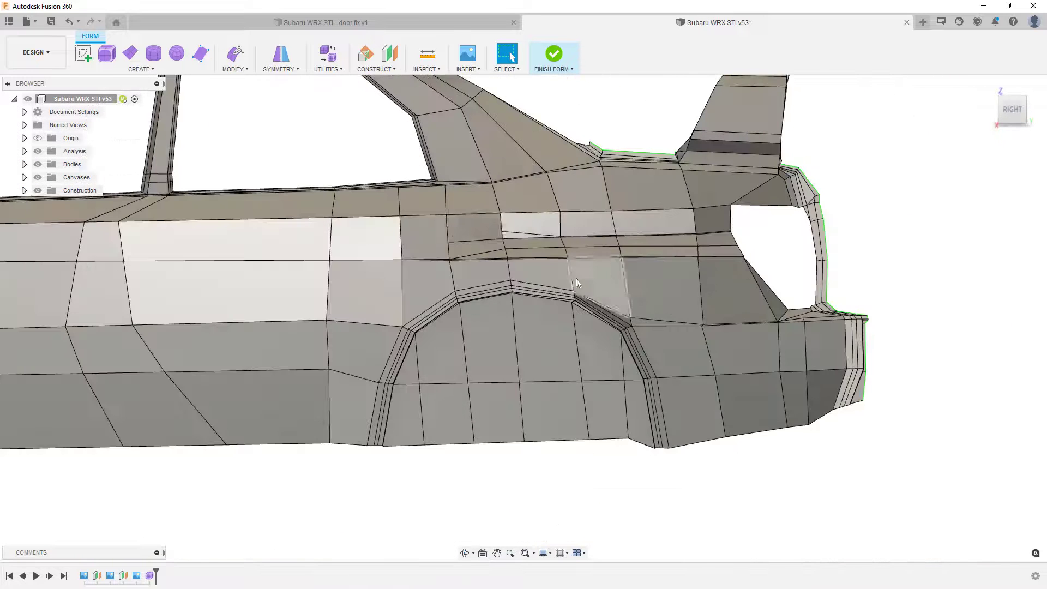
{"action": "scroll", "coordinate": [515, 241], "scroll_direction": "up", "scroll_amount": 5}
{"action": "key", "text": "e"}
{"action": "left_click", "coordinate": [497, 221]}
{"action": "left_click_drag", "start_coordinate": [508, 207], "coordinate": [509, 224]}
- Shift the same vertex a further 3.4 mm, recheck it from another angle, and commit
{"action": "middle_click_drag", "start_coordinate": [385, 287], "coordinate": [457, 271], "text": "shift"}
{"action": "scroll", "coordinate": [446, 298], "scroll_direction": "down", "scroll_amount": 2}
{"action": "scroll", "coordinate": [443, 251], "scroll_direction": "up", "scroll_amount": 5}
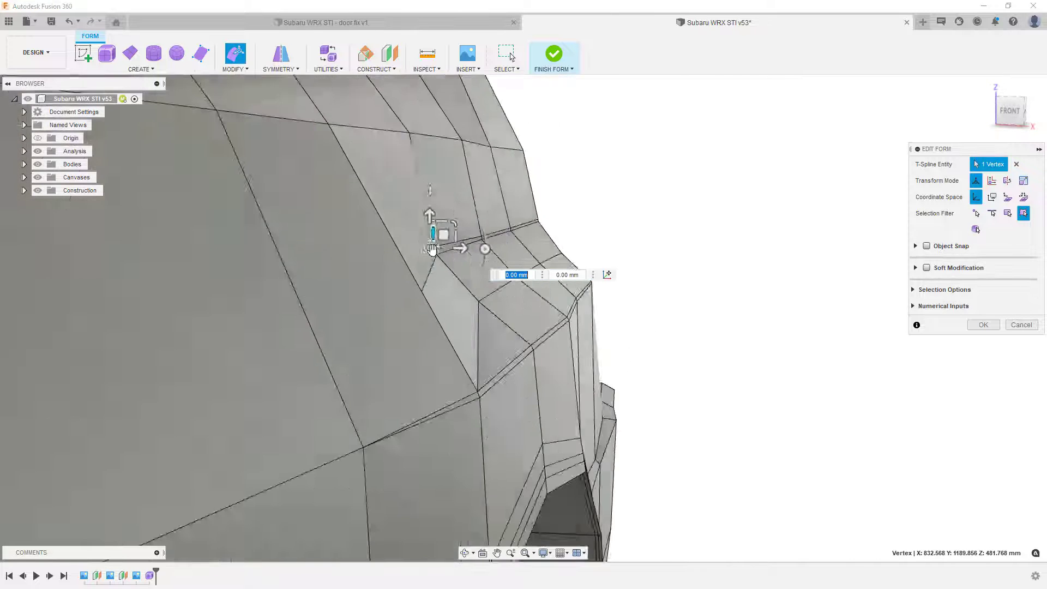
{"action": "left_click_drag", "start_coordinate": [428, 235], "coordinate": [443, 237]}
{"action": "scroll", "coordinate": [440, 251], "scroll_direction": "down", "scroll_amount": 5}
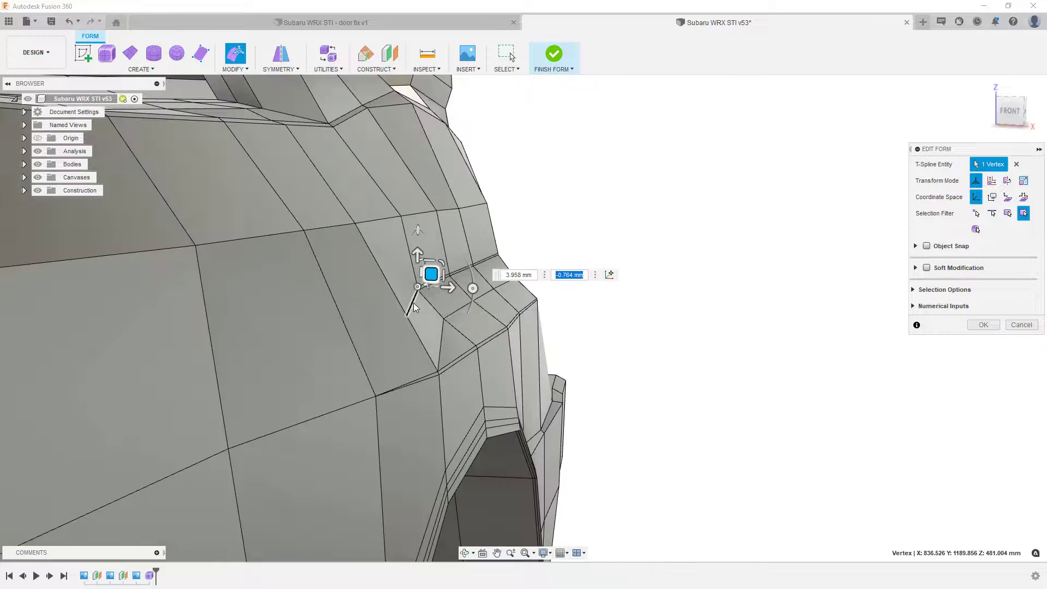
{"action": "scroll", "coordinate": [453, 316], "scroll_direction": "down", "scroll_amount": 3}
{"action": "scroll", "coordinate": [455, 344], "scroll_direction": "down", "scroll_amount": 3}
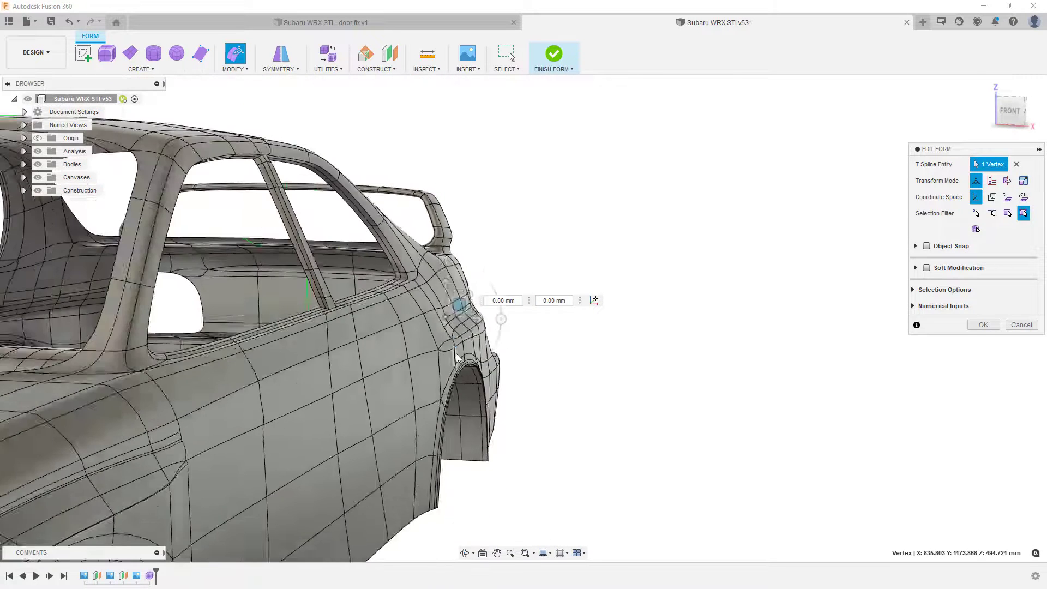
{"action": "middle_click_drag", "start_coordinate": [454, 354], "coordinate": [441, 353], "text": "shift"}
{"action": "scroll", "coordinate": [440, 352], "scroll_direction": "up", "scroll_amount": 6}
{"action": "scroll", "coordinate": [431, 327], "scroll_direction": "up", "scroll_amount": 2}
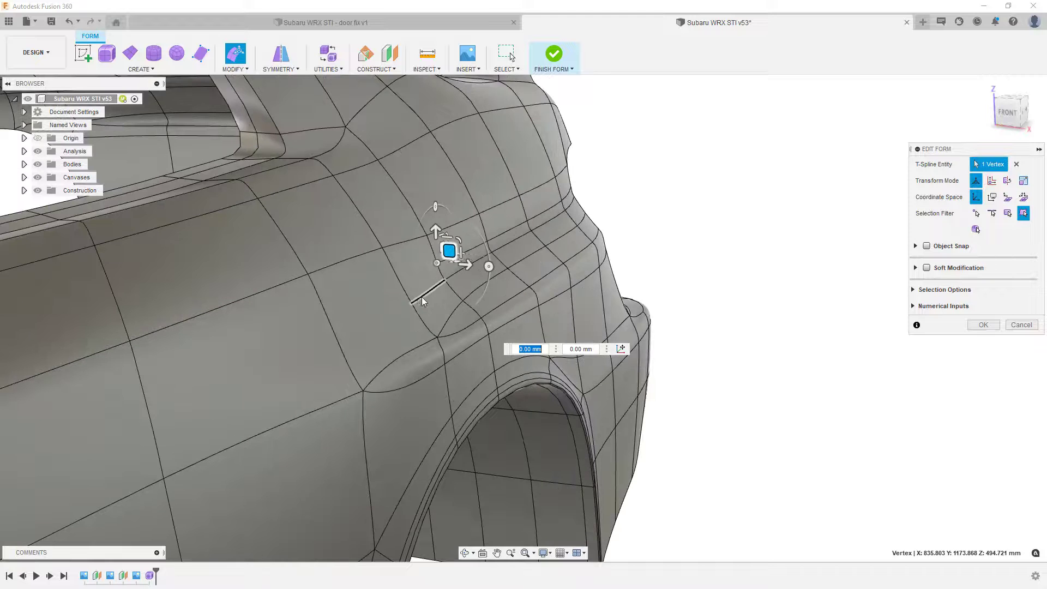
{"action": "left_click", "coordinate": [983, 325]}
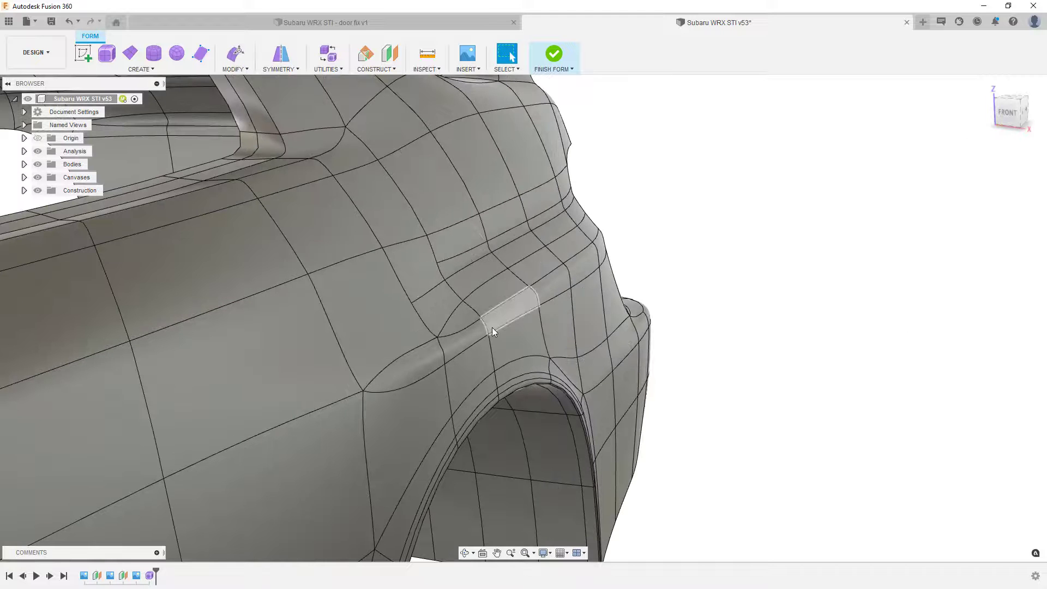
- Insert a new point and edge on the rear quarter panel above the wheel arch
{"action": "left_click", "coordinate": [246, 69]}
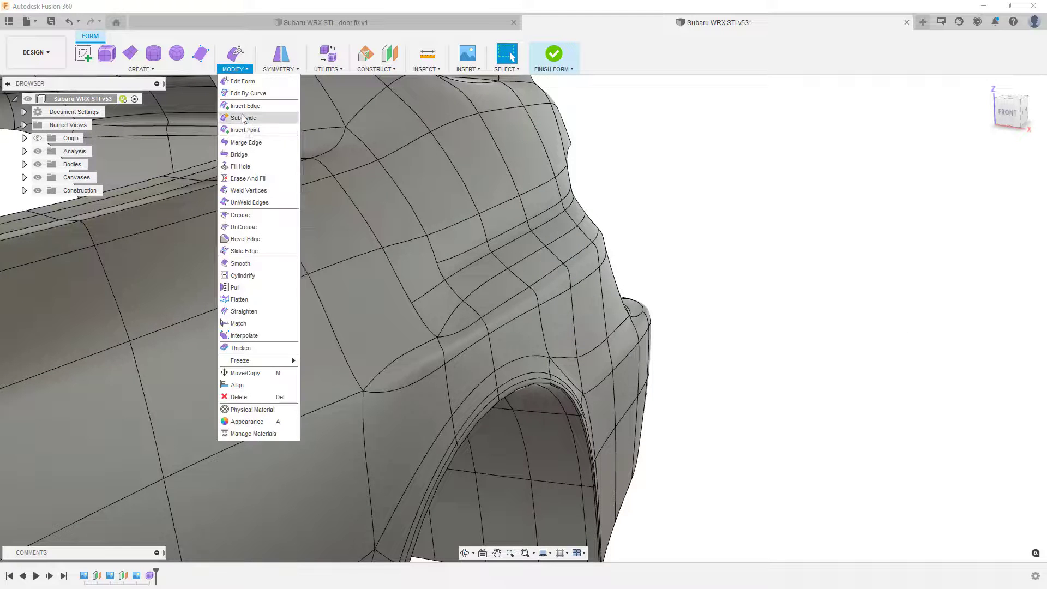
{"action": "left_click", "coordinate": [245, 130]}
{"action": "left_click", "coordinate": [413, 303]}
{"action": "left_click", "coordinate": [987, 216]}
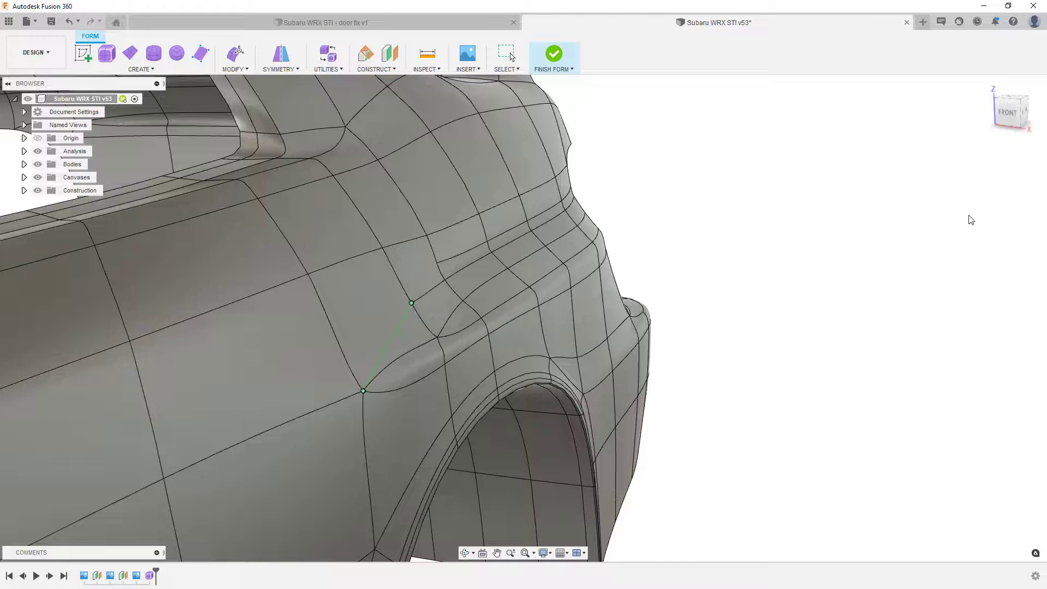
- Orbit and zoom around the car to inspect the new edge from side and three-quarter views
{"action": "mouse_move", "coordinate": [759, 253]}
{"action": "middle_mouse_down", "text": "shift"}
{"action": "mouse_move", "coordinate": [541, 277]}
{"action": "mouse_move", "coordinate": [485, 267]}
{"action": "mouse_move", "coordinate": [505, 276]}
{"action": "mouse_move", "coordinate": [431, 292]}
{"action": "mouse_move", "coordinate": [463, 284]}
{"action": "middle_mouse_up", "text": "shift"}
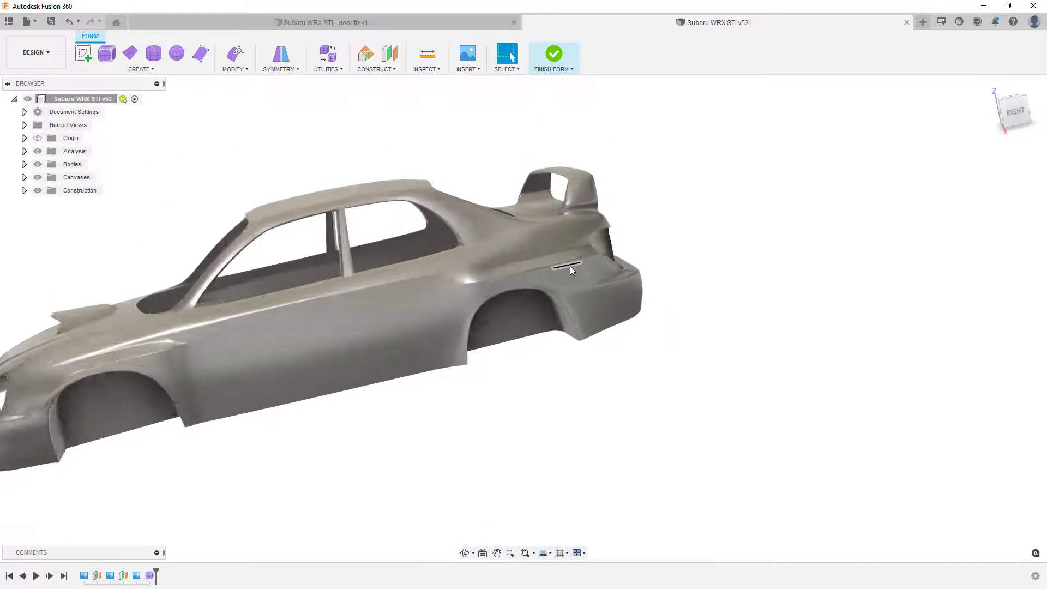
{"action": "middle_click_drag", "start_coordinate": [569, 267], "coordinate": [209, 334], "text": "shift"}
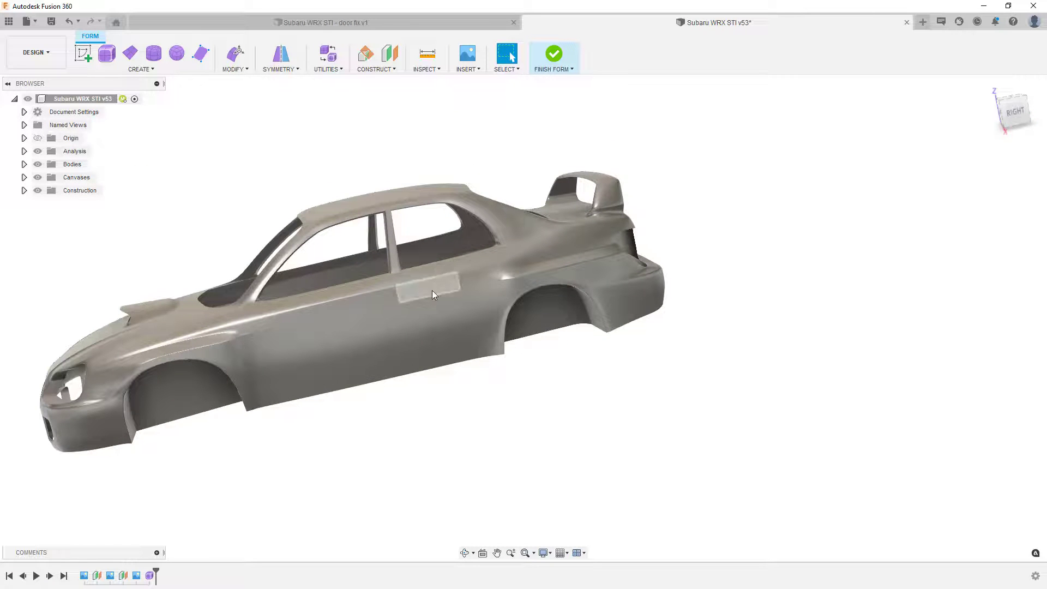
{"action": "mouse_move", "coordinate": [404, 303]}
{"action": "middle_mouse_down", "text": "shift"}
{"action": "mouse_move", "coordinate": [342, 300]}
{"action": "mouse_move", "coordinate": [467, 299]}
{"action": "mouse_move", "coordinate": [406, 303]}
{"action": "middle_mouse_up", "text": "shift"}
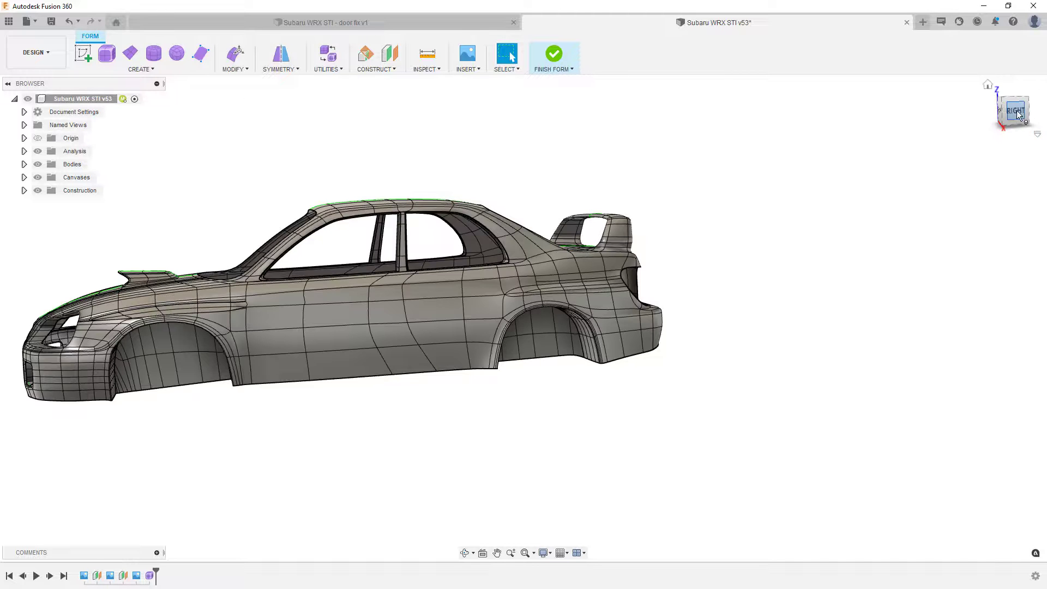
{"action": "scroll", "coordinate": [357, 287], "scroll_direction": "up", "scroll_amount": 3}
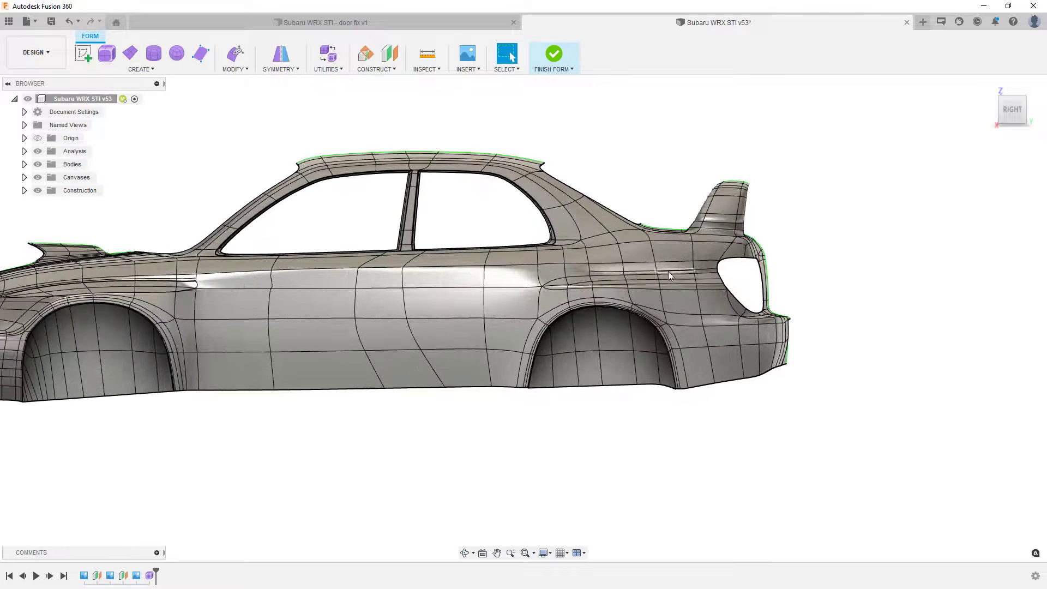
{"action": "scroll", "coordinate": [672, 271], "scroll_direction": "up", "scroll_amount": 4}
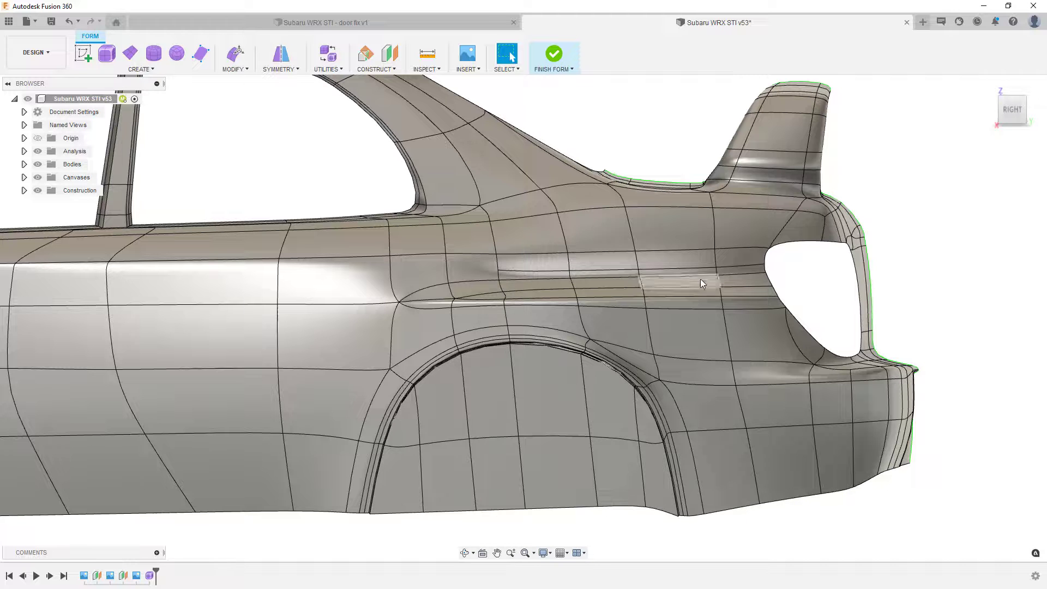
{"action": "scroll", "coordinate": [702, 277], "scroll_direction": "down", "scroll_amount": 2}
{"action": "scroll", "coordinate": [692, 277], "scroll_direction": "down", "scroll_amount": 3}
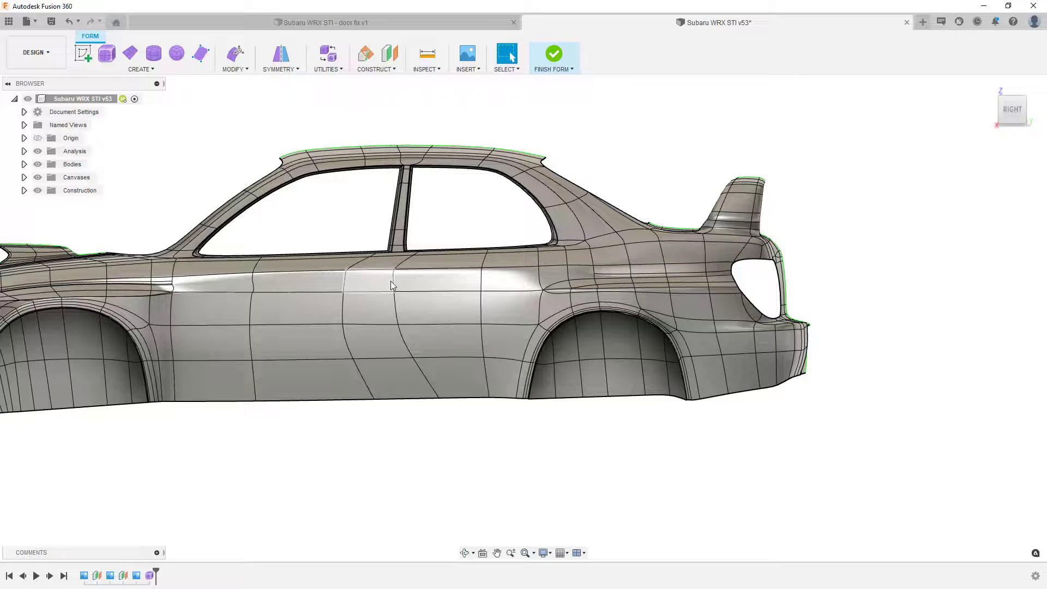
{"action": "middle_click_drag", "start_coordinate": [381, 322], "coordinate": [433, 328], "text": "shift"}
{"action": "scroll", "coordinate": [522, 283], "scroll_direction": "up", "scroll_amount": 3}
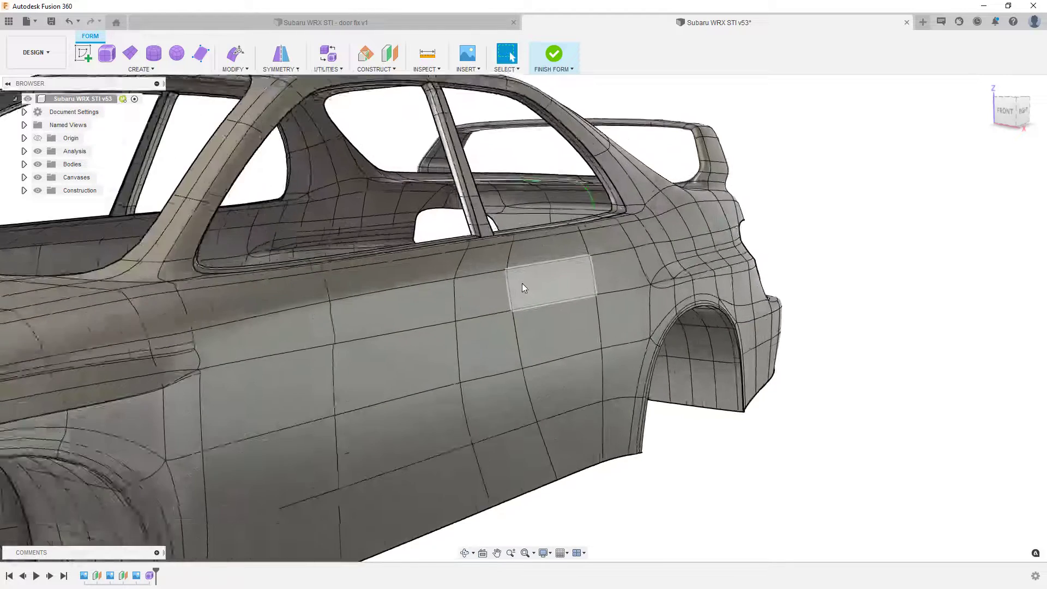
{"action": "mouse_move", "coordinate": [522, 283]}
{"action": "middle_mouse_down", "text": "shift"}
{"action": "mouse_move", "coordinate": [518, 302]}
{"action": "mouse_move", "coordinate": [537, 289]}
{"action": "middle_mouse_up", "text": "shift"}
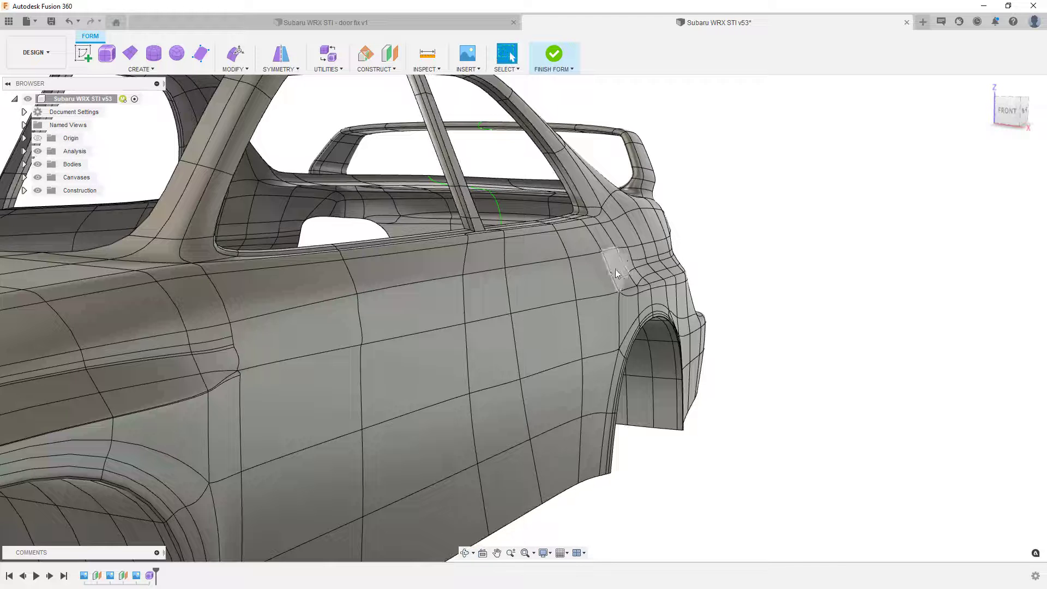
{"action": "scroll", "coordinate": [632, 262], "scroll_direction": "up", "scroll_amount": 2}
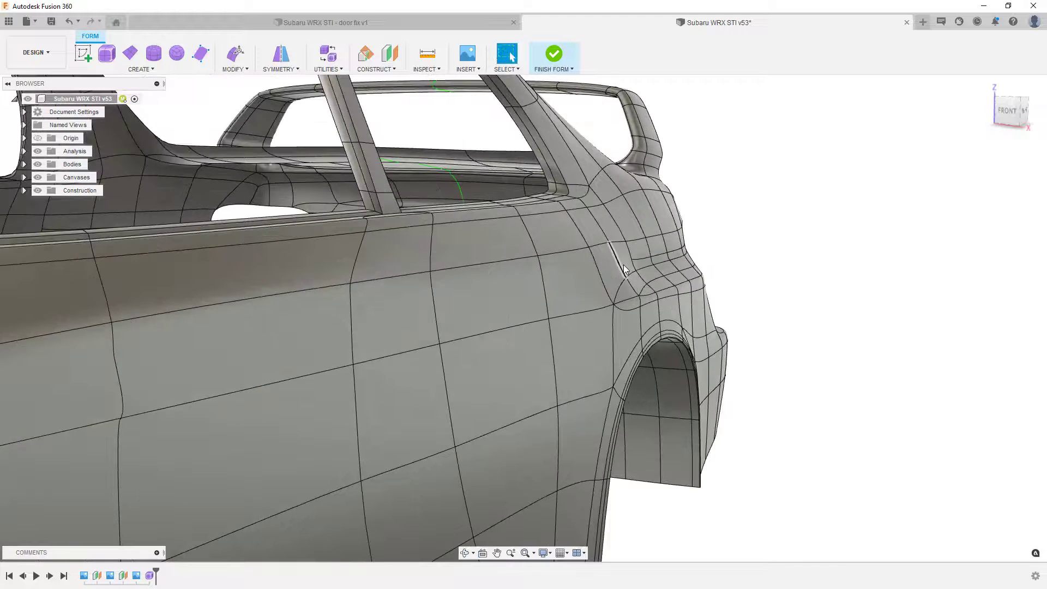
- Insert a short edge between two new points behind the rear door, then switch to box display (Alt+1)
{"action": "left_click", "coordinate": [226, 69]}
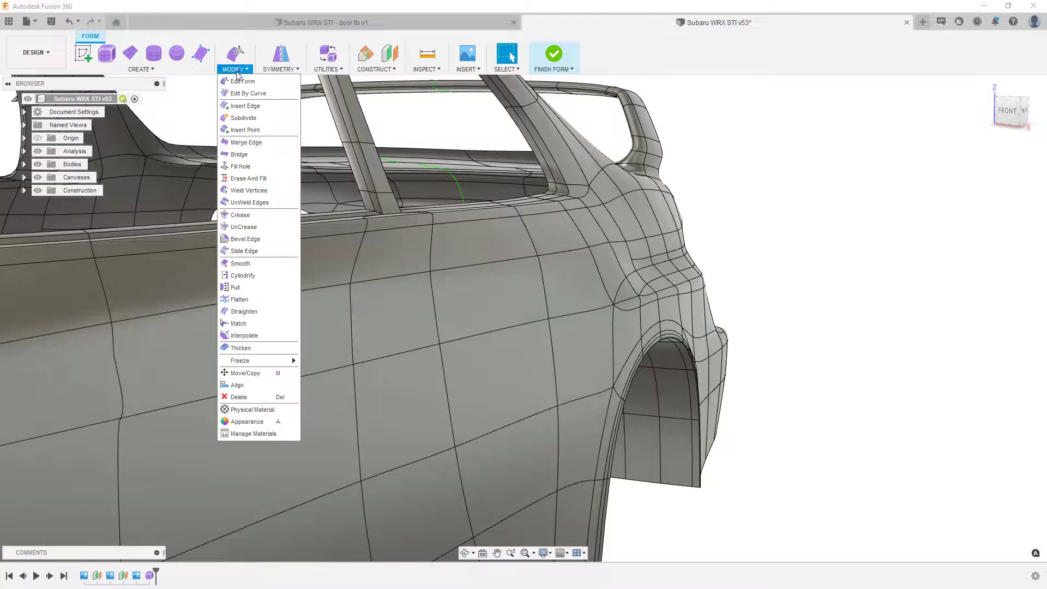
{"action": "left_click", "coordinate": [258, 137]}
{"action": "left_click", "coordinate": [631, 260]}
{"action": "left_click", "coordinate": [623, 271]}
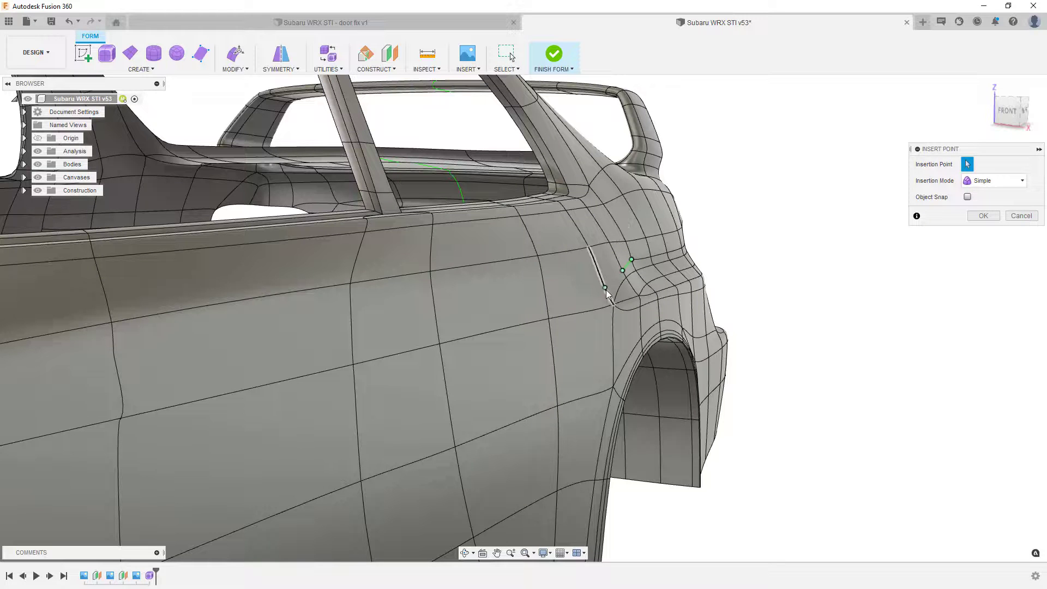
{"action": "left_click", "coordinate": [983, 216]}
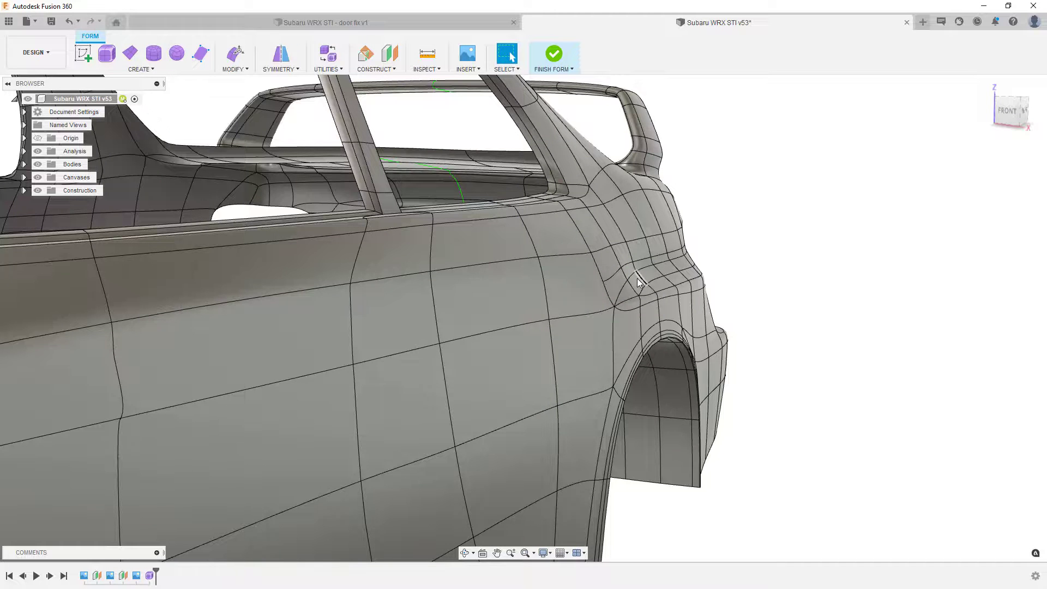
{"action": "key", "text": "alt+1"}
{"action": "scroll", "coordinate": [627, 279], "scroll_direction": "up", "scroll_amount": 5}
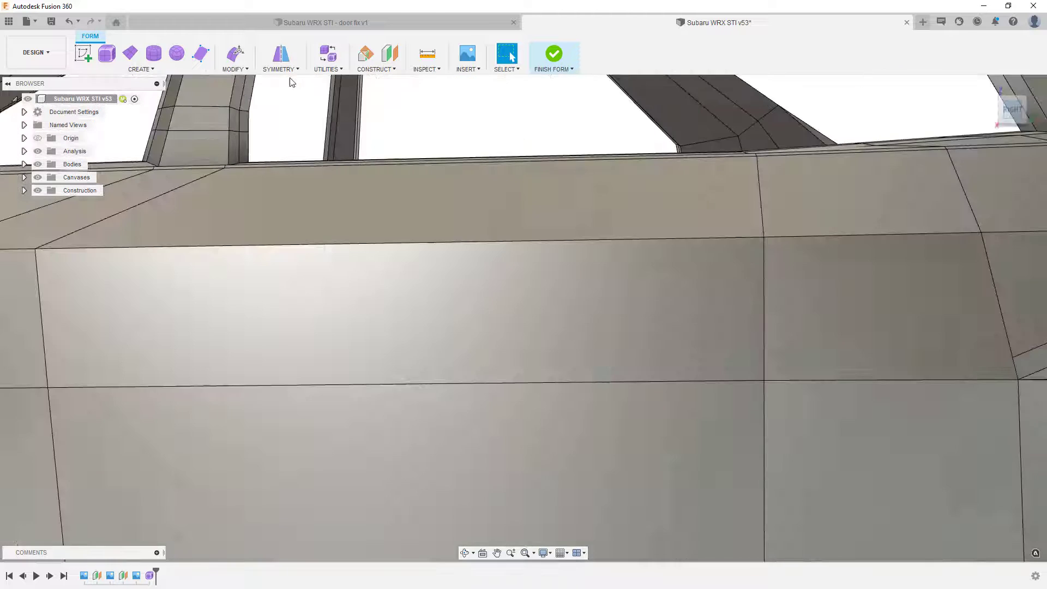
- With Edit Form, pull the slanted rear-fender edge down about 11.5 mm
{"action": "left_click", "coordinate": [236, 53]}
{"action": "scroll", "coordinate": [496, 311], "scroll_direction": "down", "scroll_amount": 5}
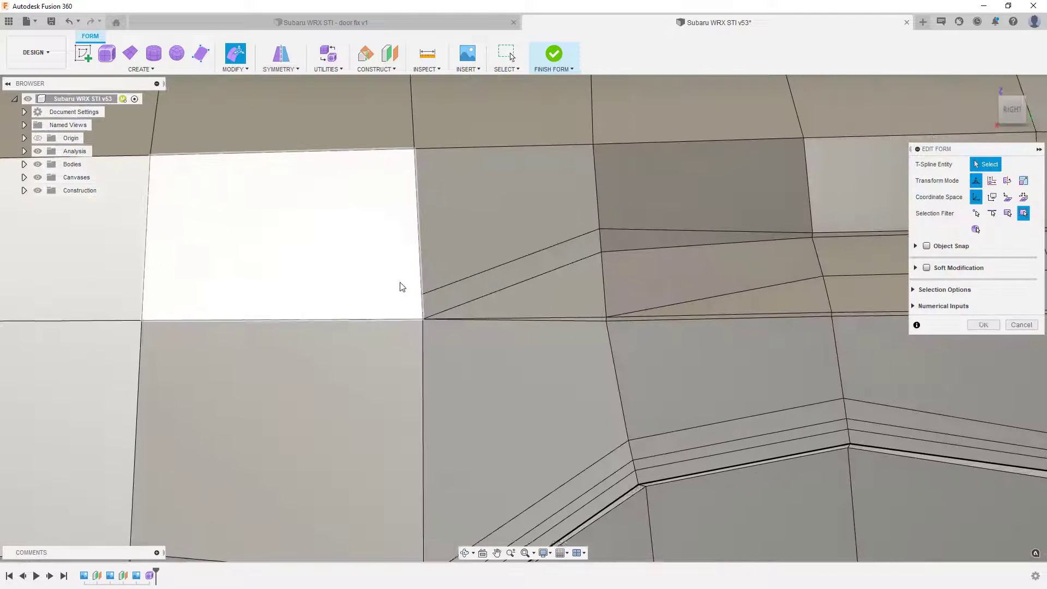
{"action": "left_click", "coordinate": [538, 251]}
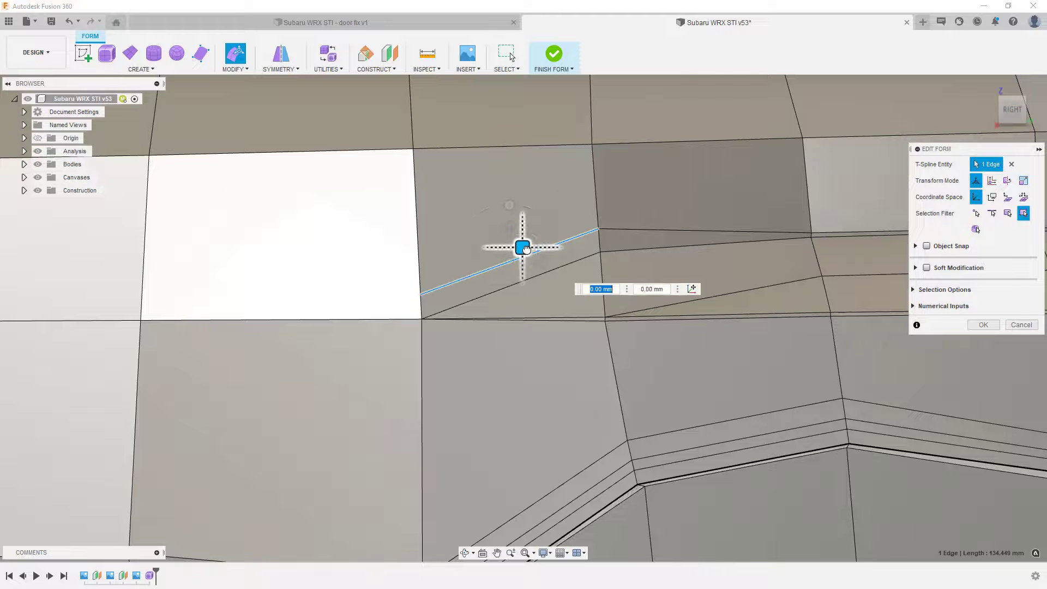
{"action": "left_click_drag", "start_coordinate": [526, 250], "coordinate": [524, 264]}
{"action": "middle_click_drag", "start_coordinate": [507, 364], "coordinate": [578, 354], "text": "shift"}
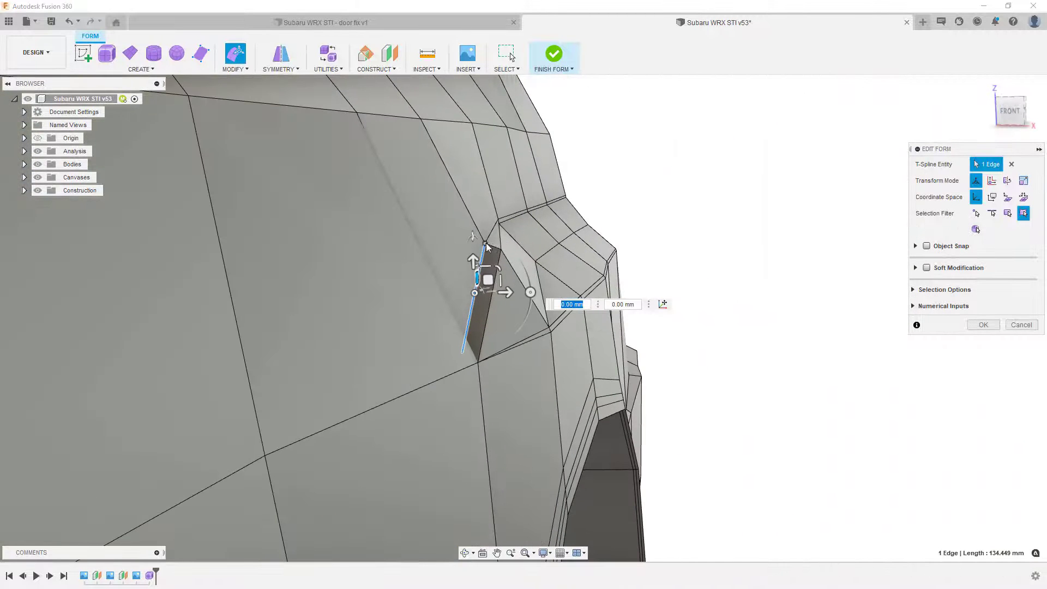
- Shift the edge's top vertex about 6 mm and refine it, then confirm in smooth display
{"action": "left_click", "coordinate": [485, 244]}
{"action": "left_click_drag", "start_coordinate": [494, 232], "coordinate": [508, 232]}
{"action": "mouse_move", "coordinate": [466, 354]}
{"action": "middle_mouse_down", "text": "shift"}
{"action": "mouse_move", "coordinate": [472, 363]}
{"action": "mouse_move", "coordinate": [466, 349]}
{"action": "mouse_move", "coordinate": [477, 344]}
{"action": "middle_mouse_up", "text": "shift"}
{"action": "left_click_drag", "start_coordinate": [477, 344], "coordinate": [479, 339]}
{"action": "key", "text": "alt+3"}
{"action": "middle_click_drag", "start_coordinate": [479, 374], "coordinate": [603, 283], "text": "shift"}
{"action": "scroll", "coordinate": [501, 350], "scroll_direction": "down", "scroll_amount": 10}
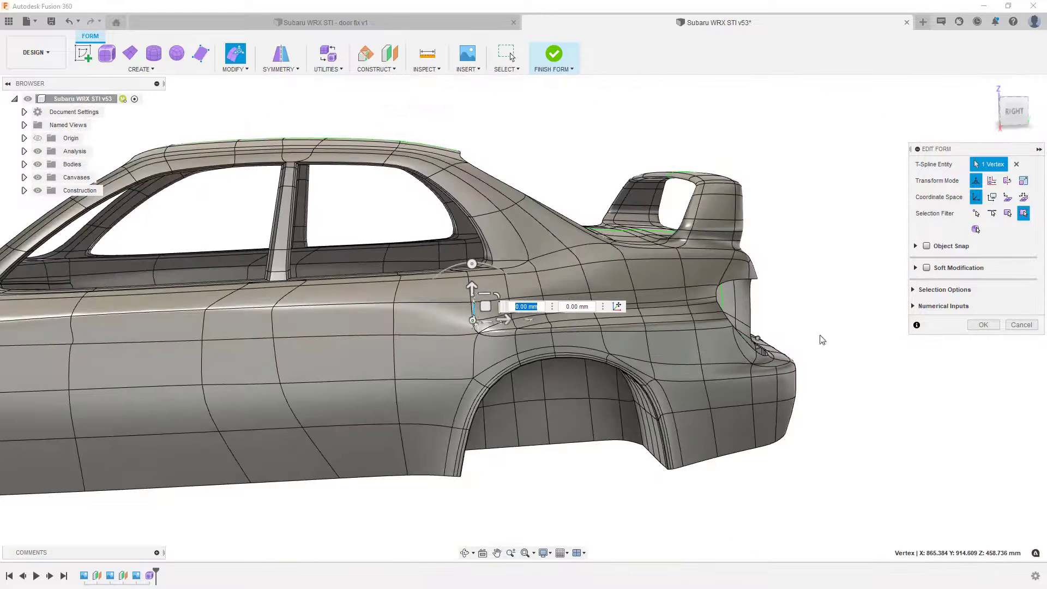
{"action": "left_click", "coordinate": [983, 325]}
{"action": "scroll", "coordinate": [892, 330], "scroll_direction": "down", "scroll_amount": 2}
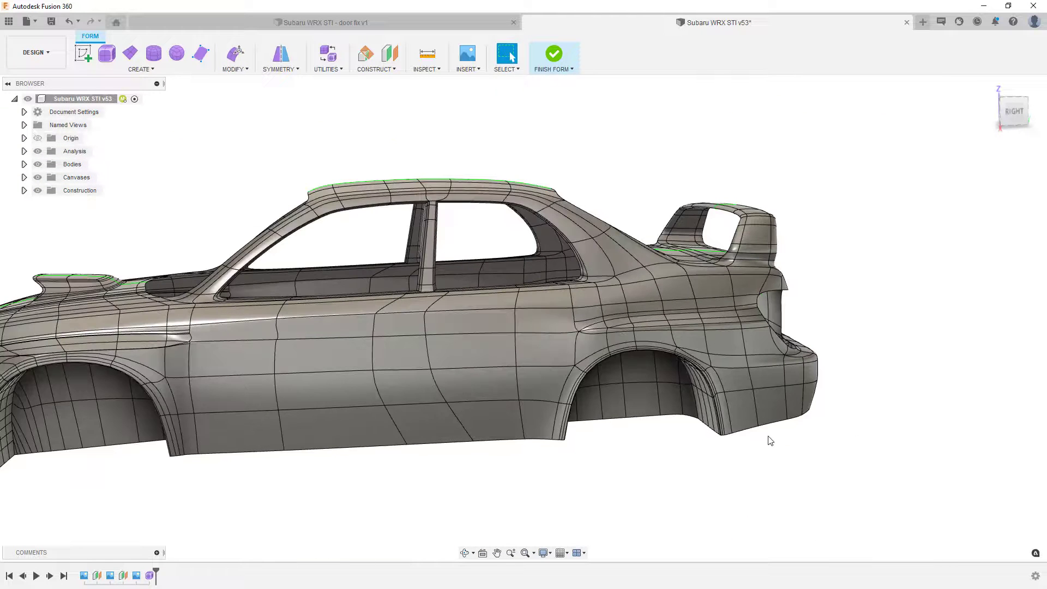
- Start Straighten with the Surface Points type, toggling the control-cage display
{"action": "scroll", "coordinate": [398, 326], "scroll_direction": "up", "scroll_amount": 3}
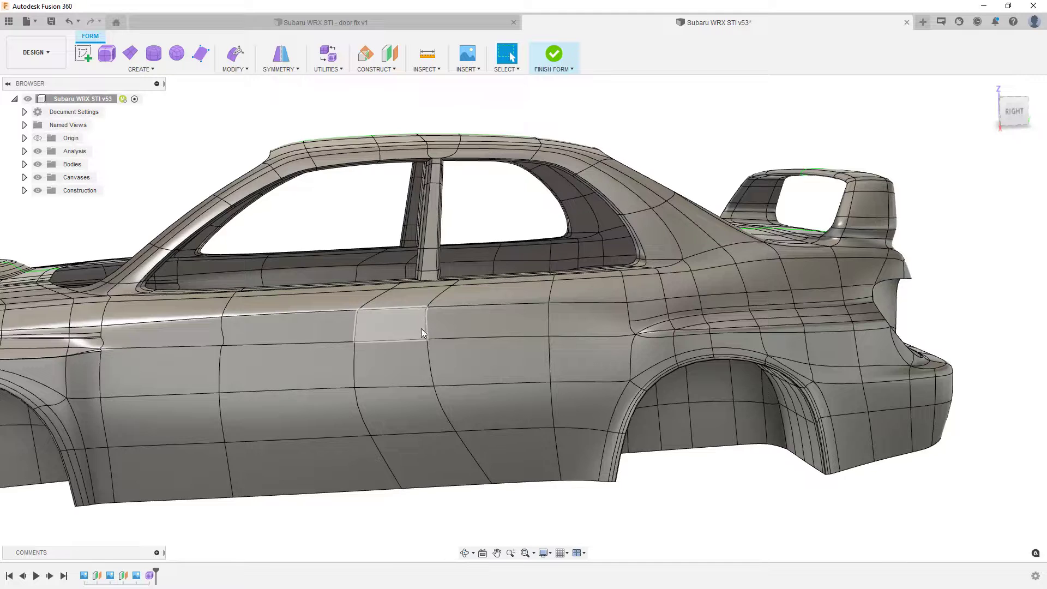
{"action": "middle_click_drag", "start_coordinate": [422, 329], "coordinate": [439, 325], "text": "shift"}
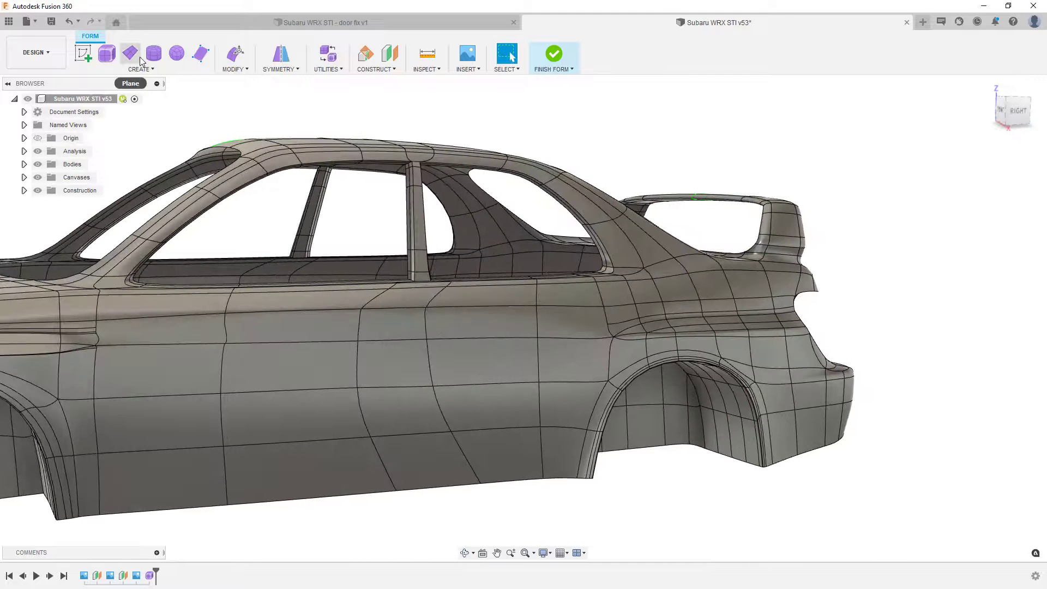
{"action": "left_click", "coordinate": [242, 70]}
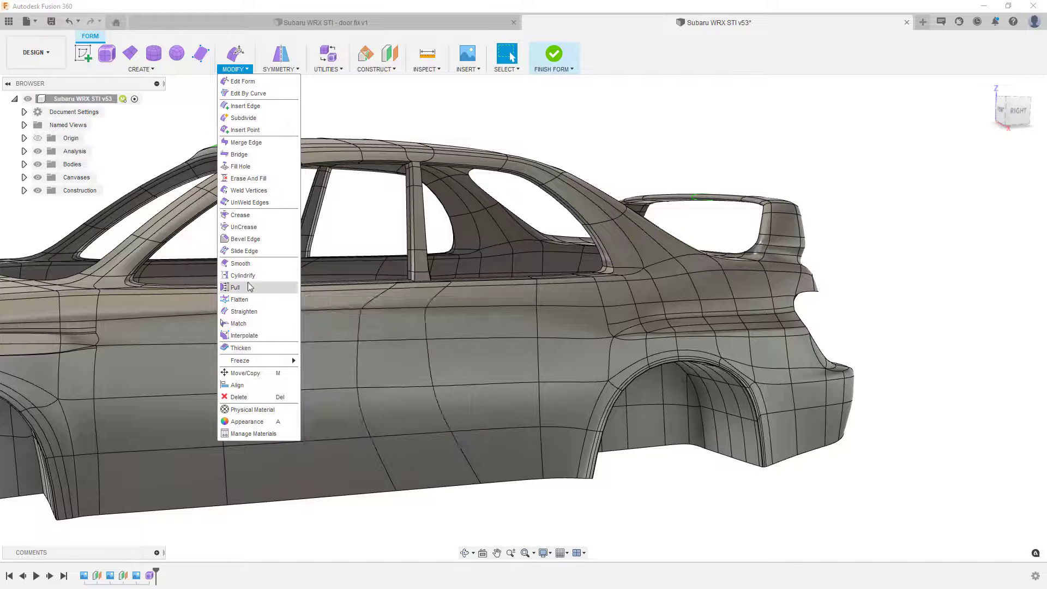
{"action": "left_click", "coordinate": [244, 312]}
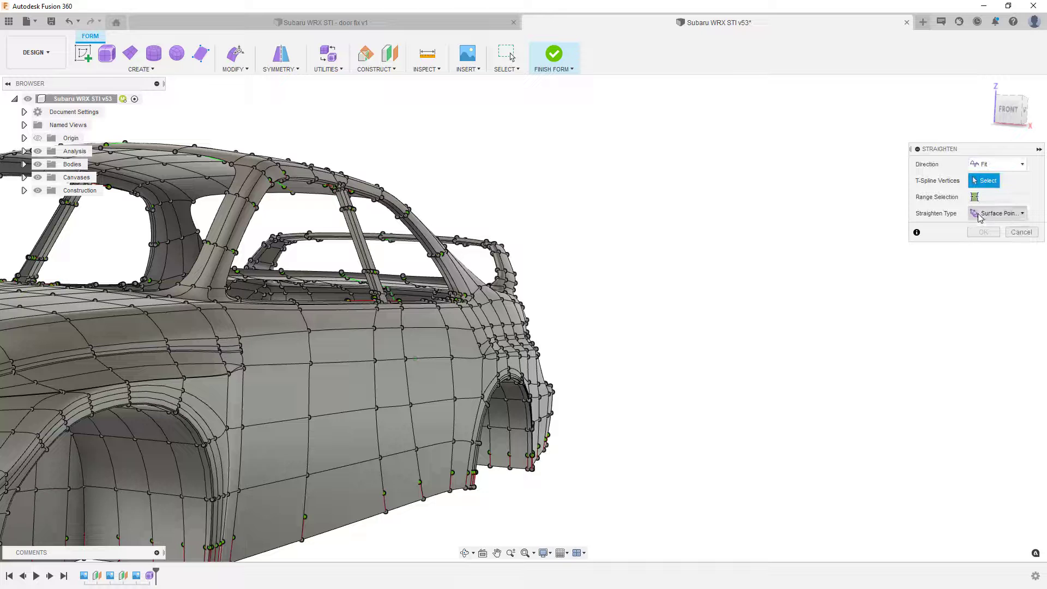
{"action": "left_click", "coordinate": [980, 217]}
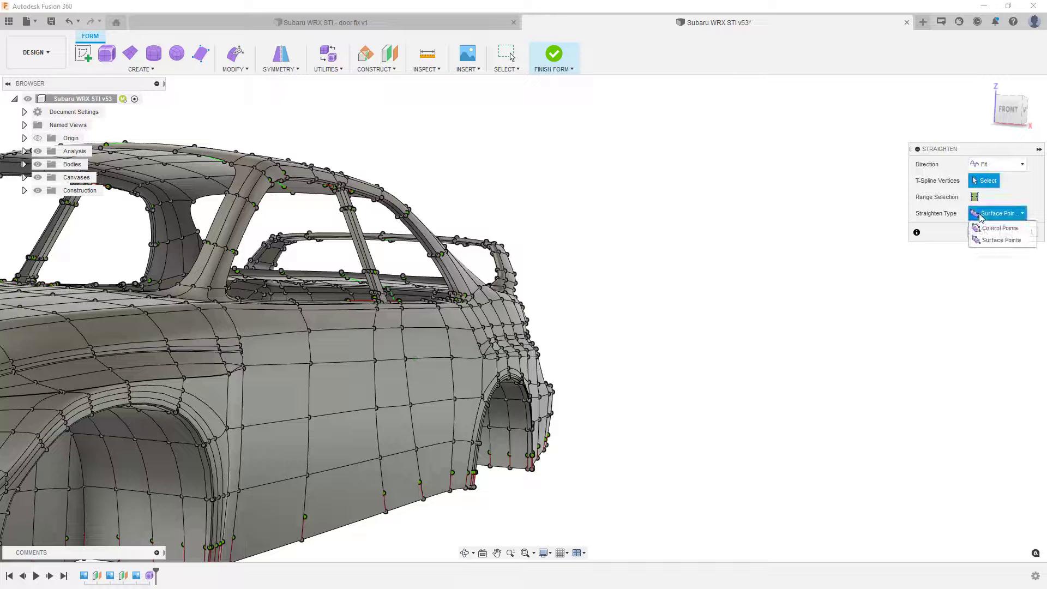
{"action": "left_click", "coordinate": [980, 217]}
{"action": "scroll", "coordinate": [366, 356], "scroll_direction": "up", "scroll_amount": 2}
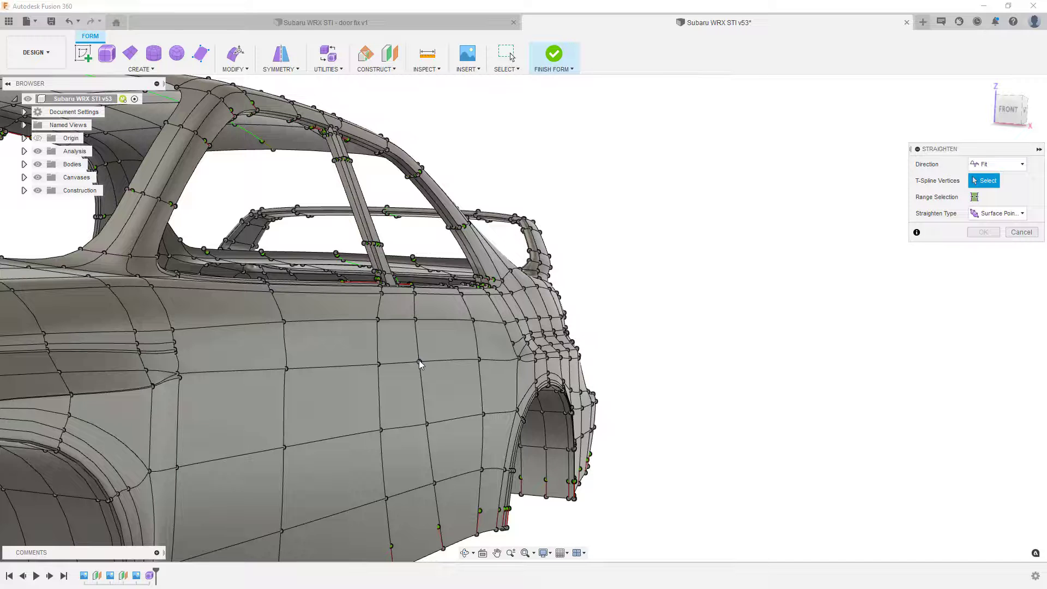
{"action": "key", "text": "ctrl+1"}
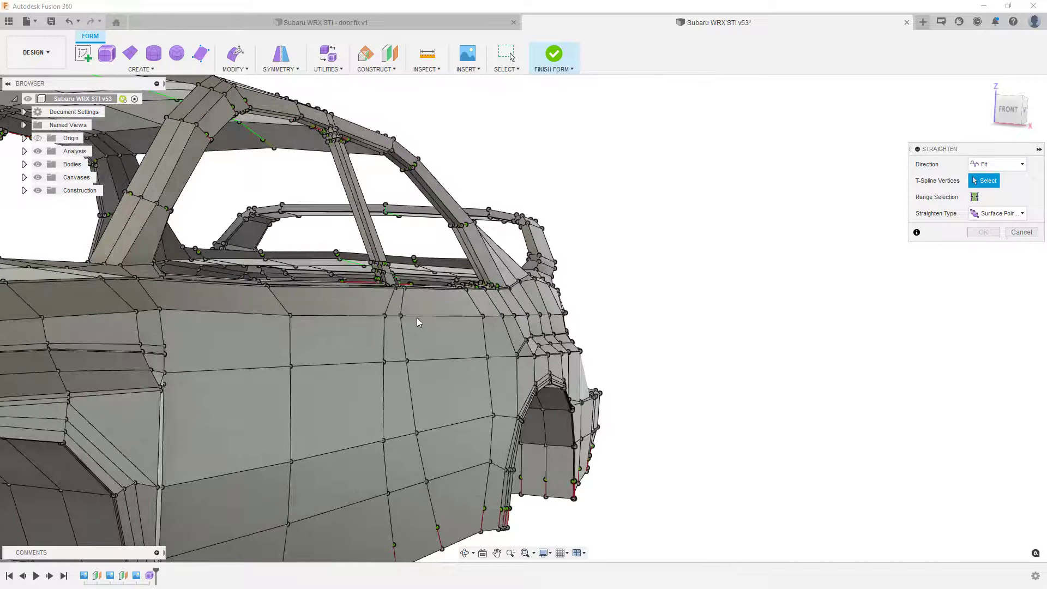
{"action": "key", "text": "ctrl+1"}
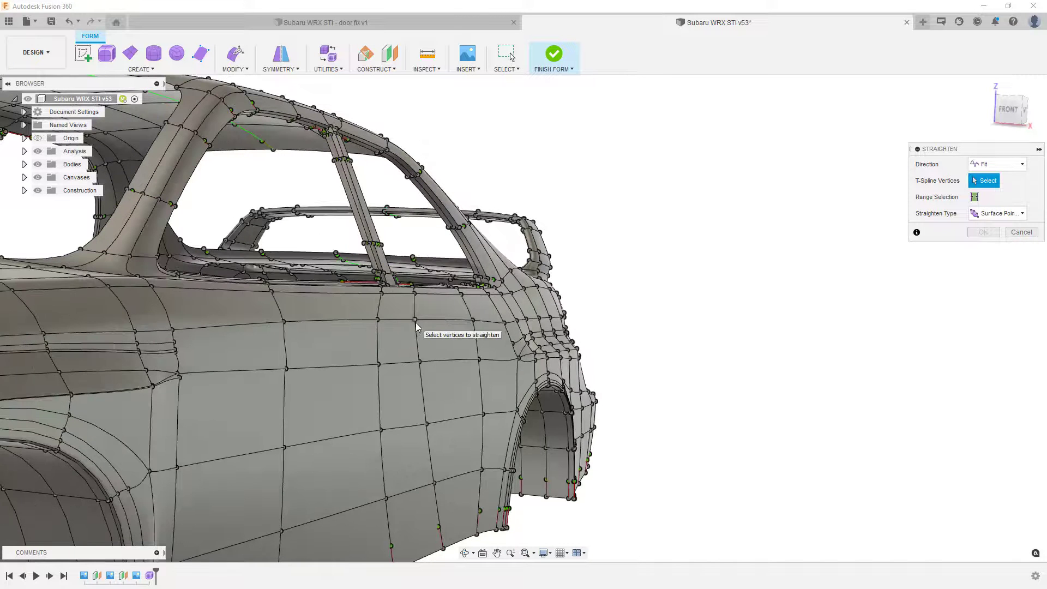
- Select several vertices along the door line, preview, and cancel the straighten
{"action": "middle_click_drag", "start_coordinate": [416, 347], "coordinate": [433, 332], "text": "shift"}
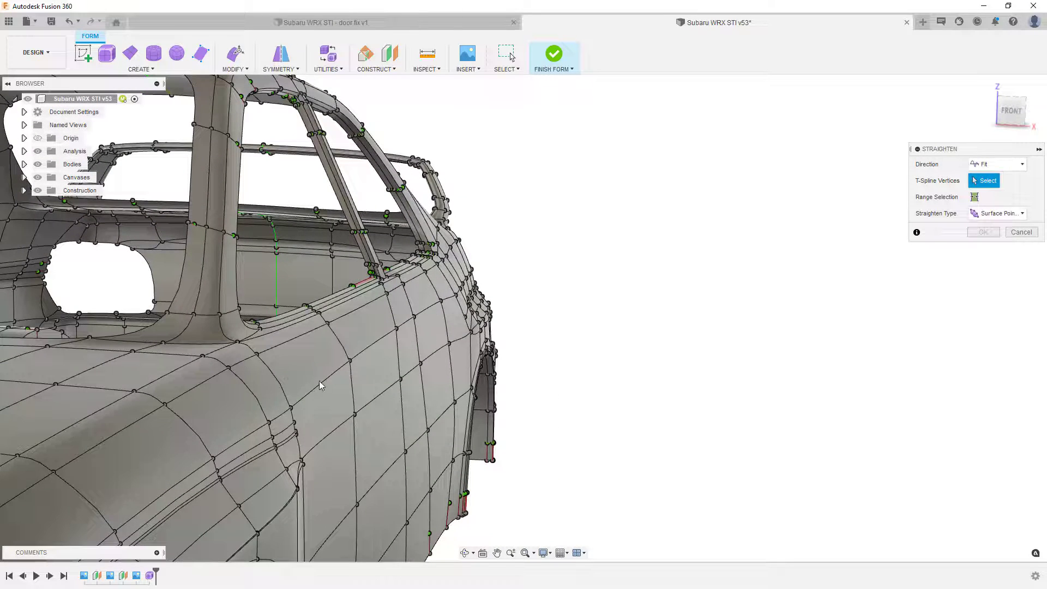
{"action": "left_click", "coordinate": [290, 408]}
{"action": "left_click", "coordinate": [396, 329]}
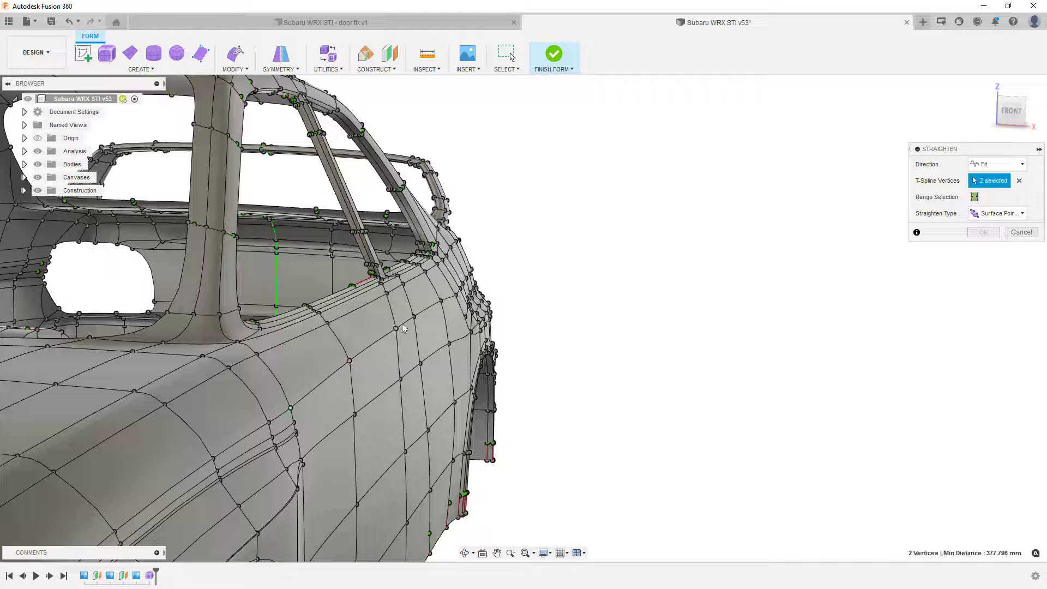
{"action": "left_click", "coordinate": [441, 302]}
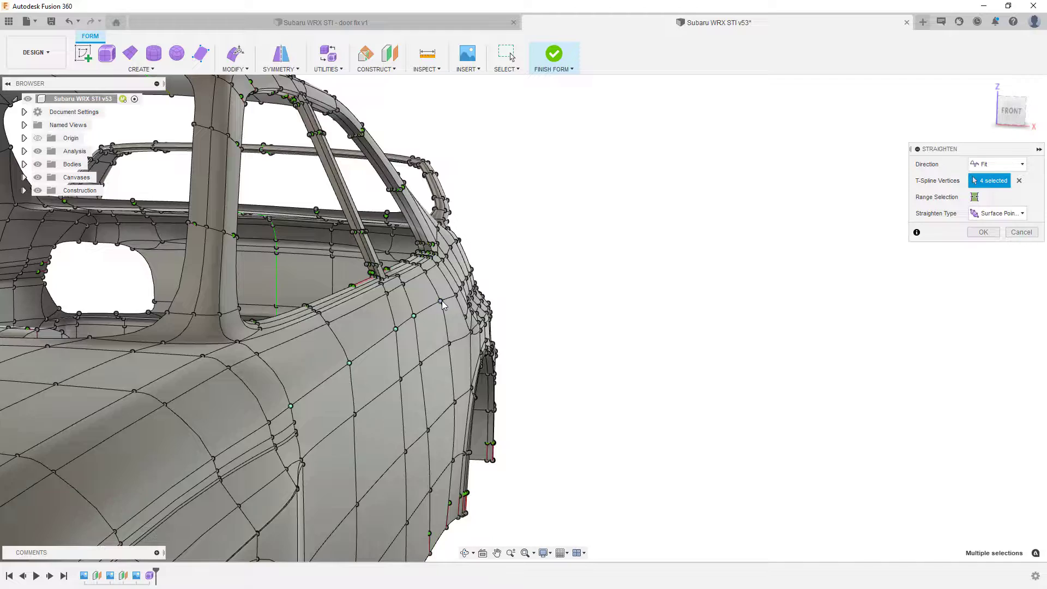
{"action": "middle_click_drag", "start_coordinate": [303, 397], "coordinate": [169, 401], "text": "shift"}
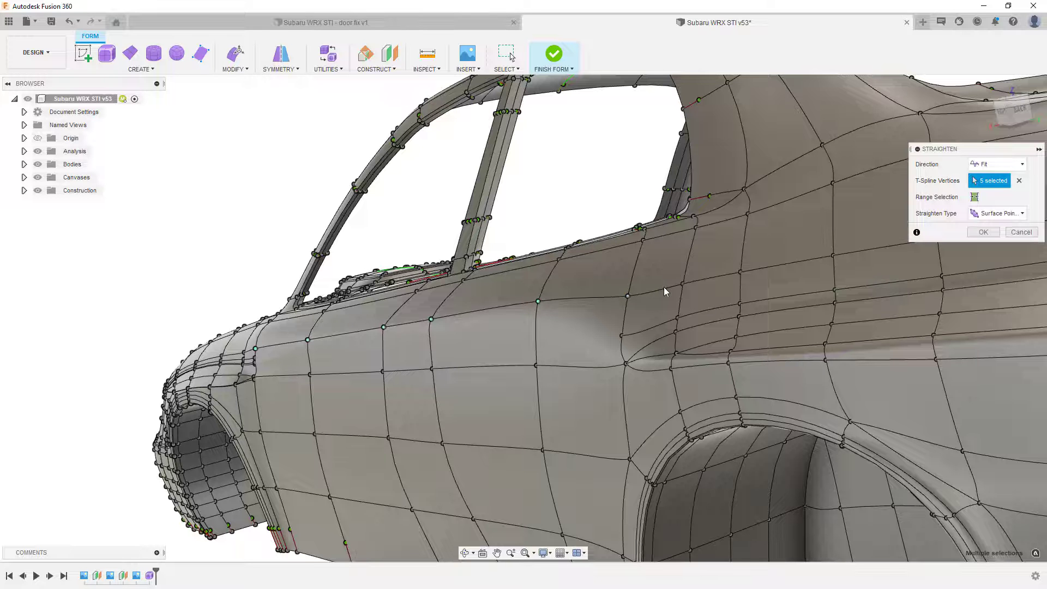
{"action": "left_click", "coordinate": [678, 288]}
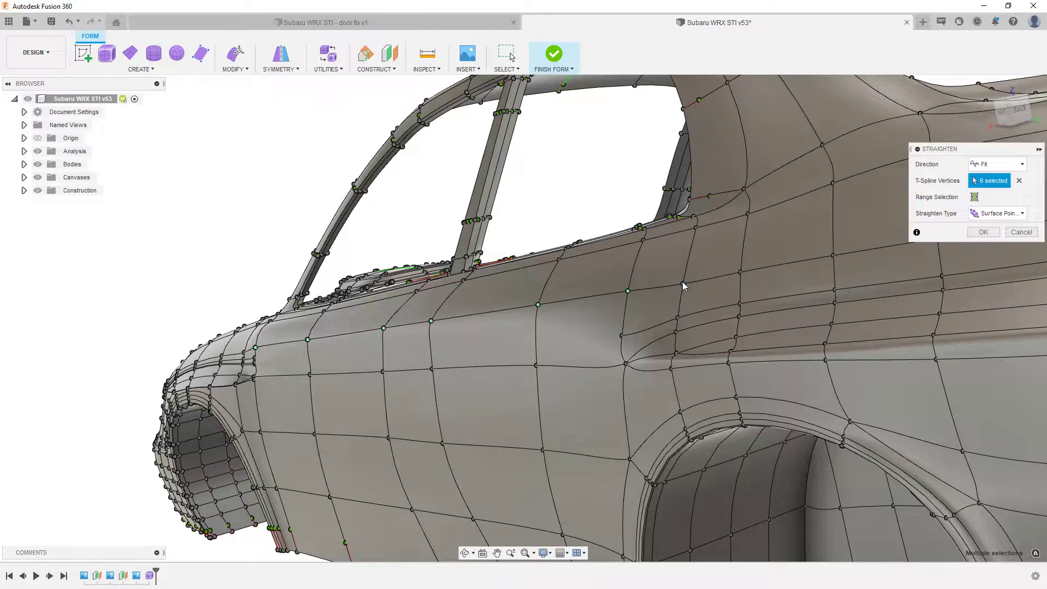
{"action": "middle_click_drag", "start_coordinate": [545, 323], "coordinate": [489, 339], "text": "shift"}
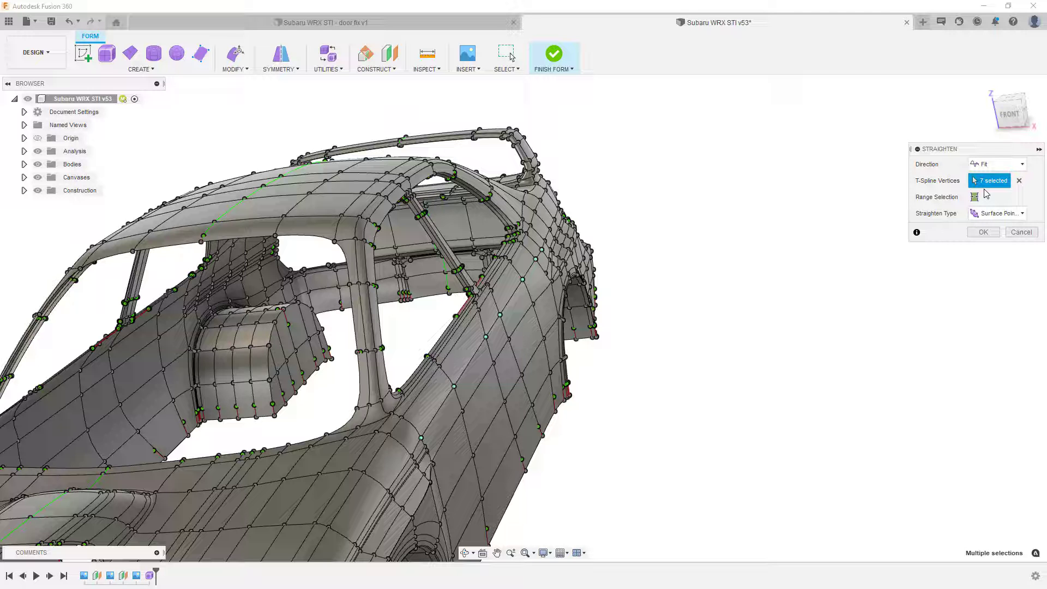
{"action": "left_click", "coordinate": [1017, 232]}
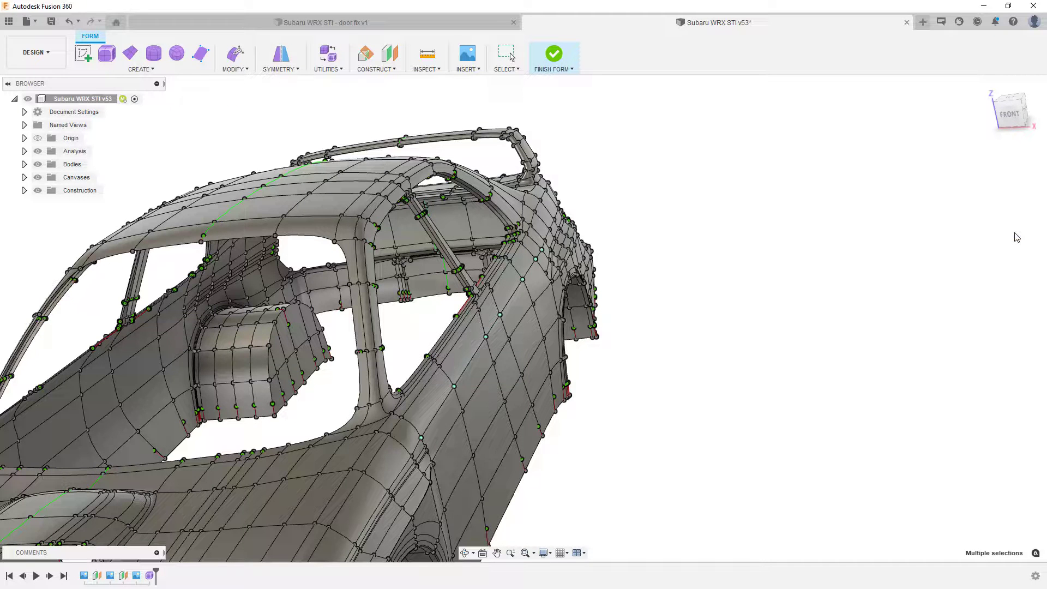
- Switch to faceted box display and orbit to the thin face at the rear pillar edge
{"action": "scroll", "coordinate": [542, 276], "scroll_direction": "up", "scroll_amount": 5}
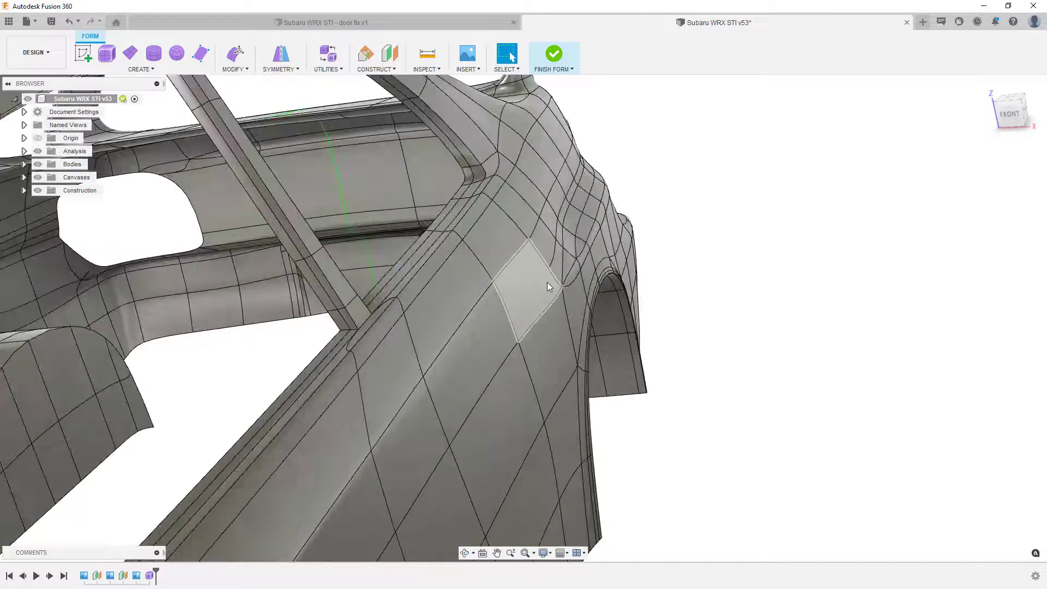
{"action": "middle_click_drag", "start_coordinate": [542, 277], "coordinate": [558, 287], "text": "shift"}
{"action": "key", "text": "alt+1"}
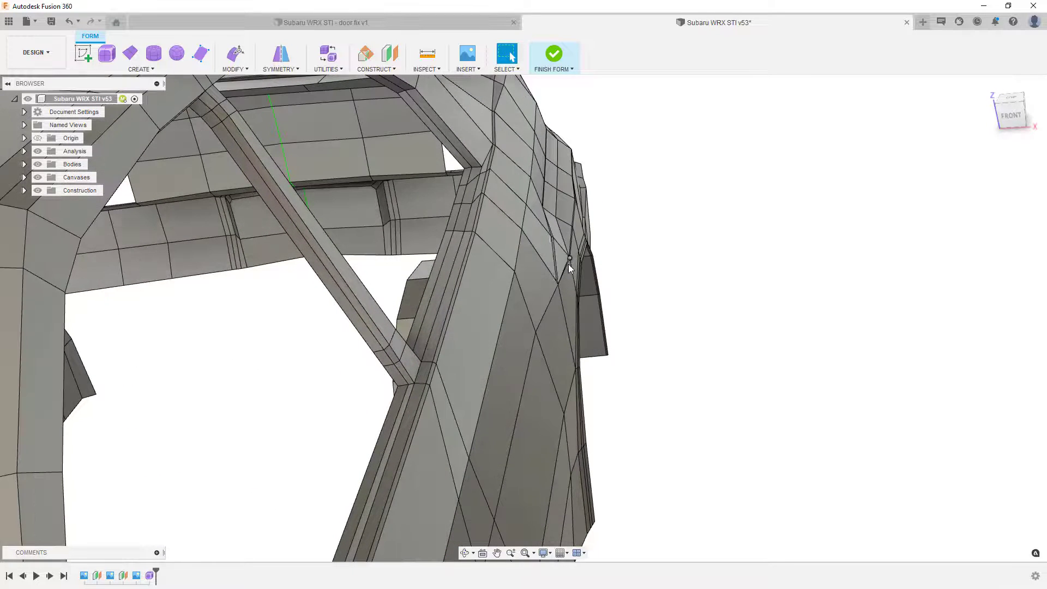
{"action": "mouse_move", "coordinate": [555, 241]}
{"action": "middle_mouse_down", "text": "shift"}
{"action": "mouse_move", "coordinate": [575, 252]}
{"action": "mouse_move", "coordinate": [566, 250]}
{"action": "middle_mouse_up", "text": "shift"}
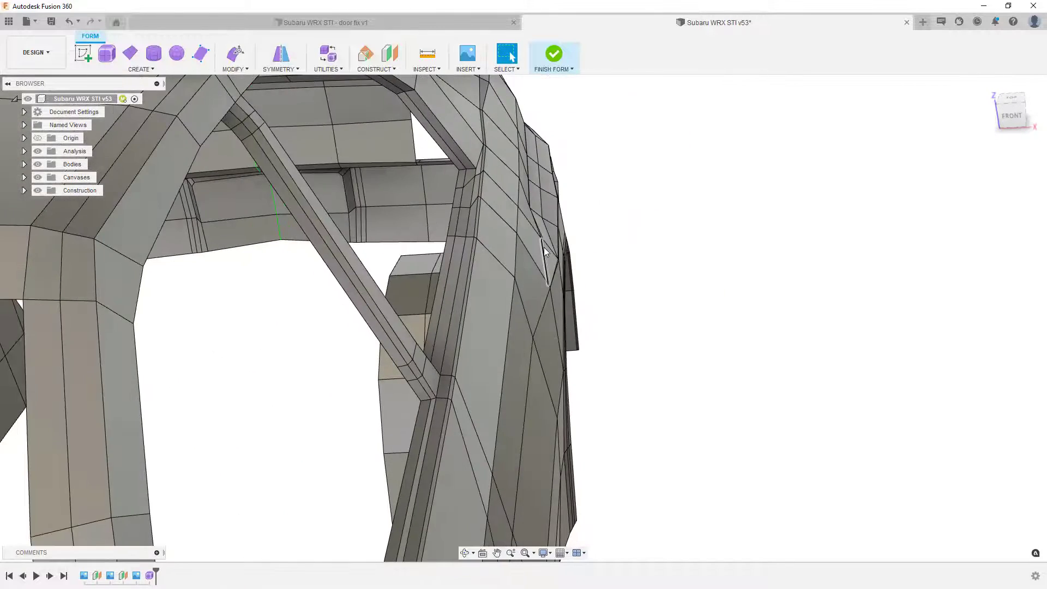
{"action": "scroll", "coordinate": [544, 251], "scroll_direction": "up", "scroll_amount": 10}
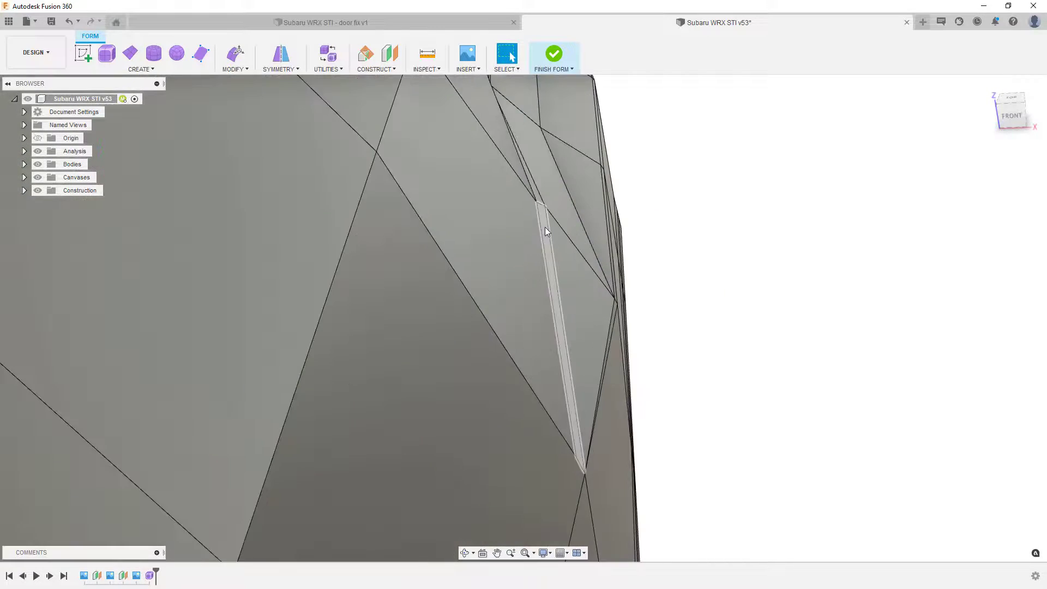
- Move the thin sliver face about 10.6 mm with Edit Form and confirm
{"action": "left_click", "coordinate": [545, 226]}
{"action": "left_click", "coordinate": [235, 53]}
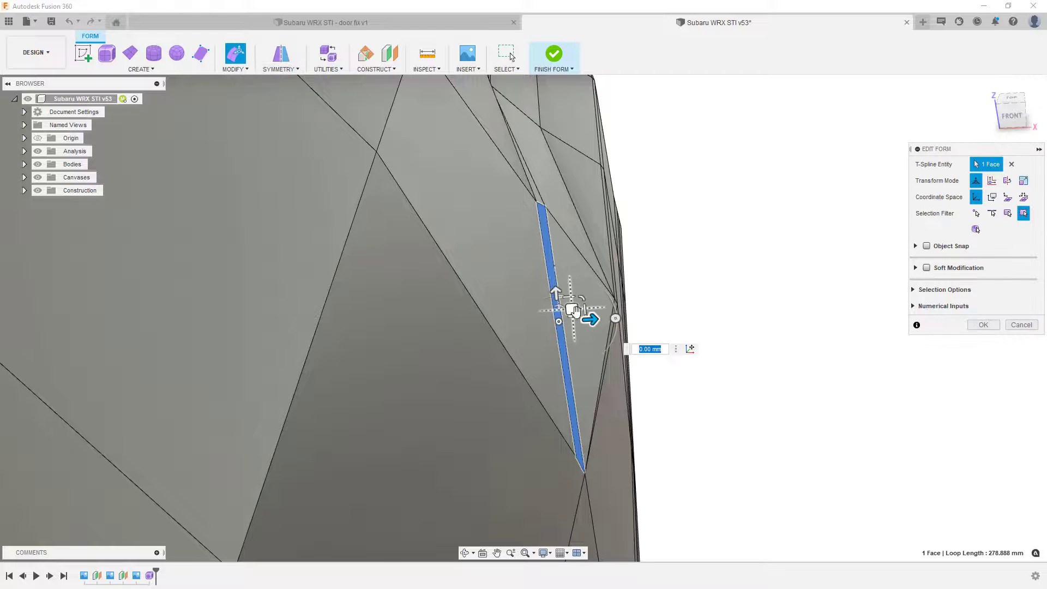
{"action": "left_click_drag", "start_coordinate": [576, 310], "coordinate": [542, 316]}
{"action": "scroll", "coordinate": [558, 229], "scroll_direction": "down", "scroll_amount": 5}
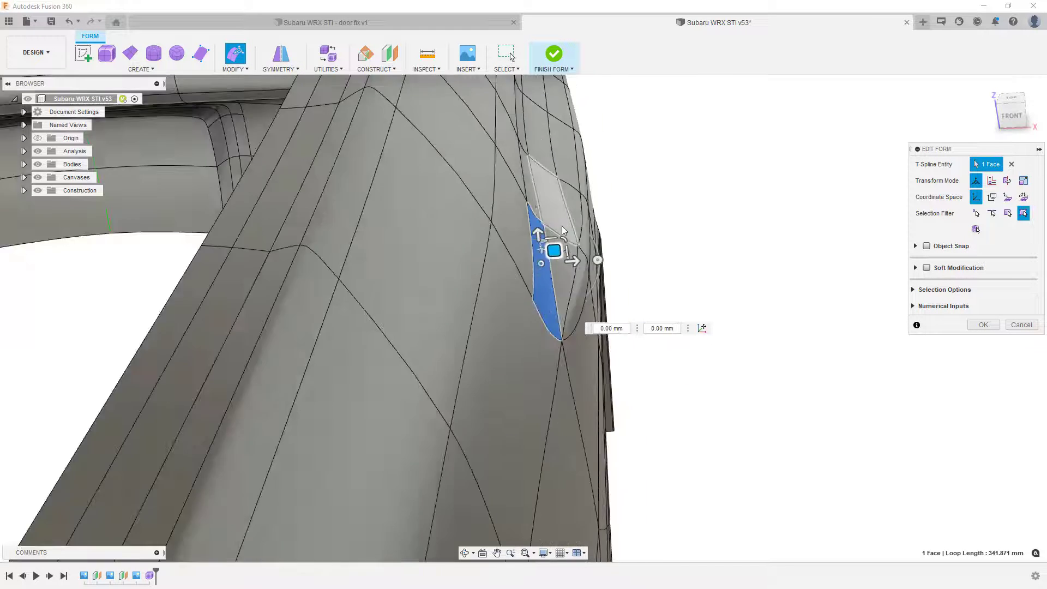
{"action": "middle_click_drag", "start_coordinate": [557, 229], "coordinate": [381, 427], "text": "shift"}
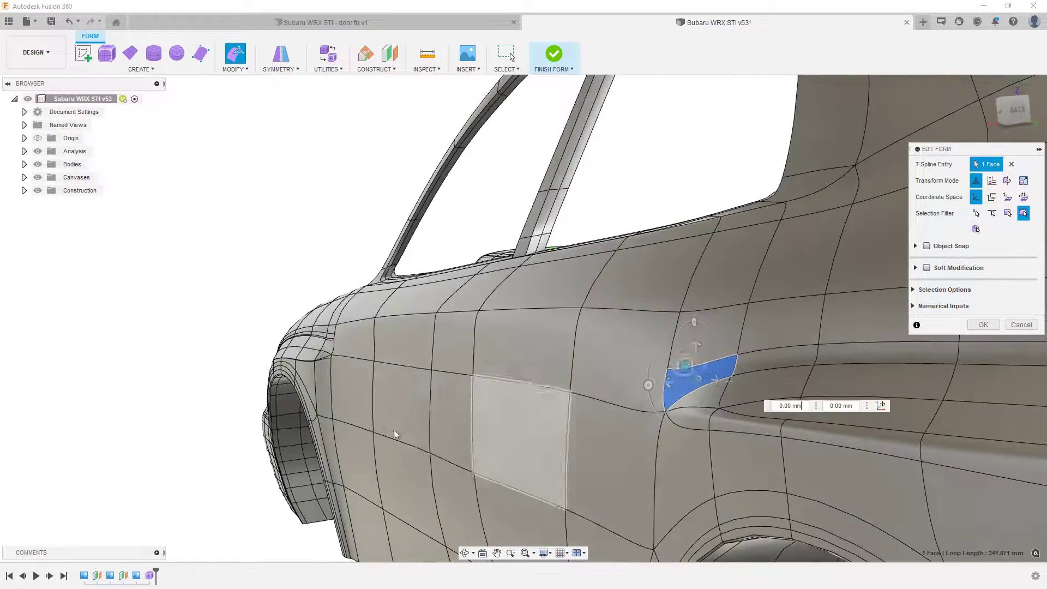
{"action": "scroll", "coordinate": [396, 435], "scroll_direction": "down", "scroll_amount": 6}
{"action": "left_click", "coordinate": [392, 290]}
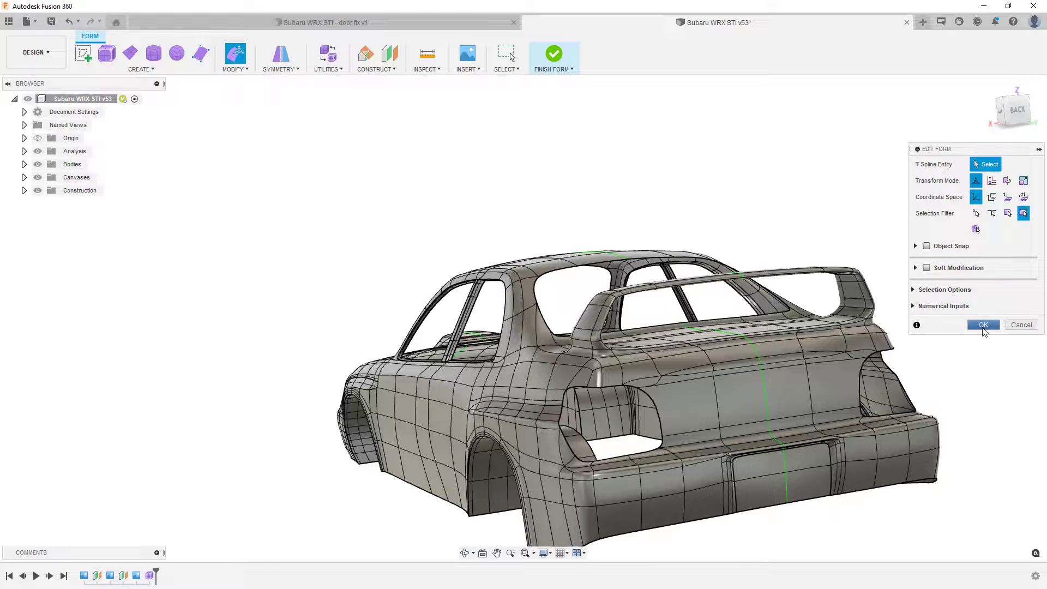
{"action": "left_click", "coordinate": [983, 325]}
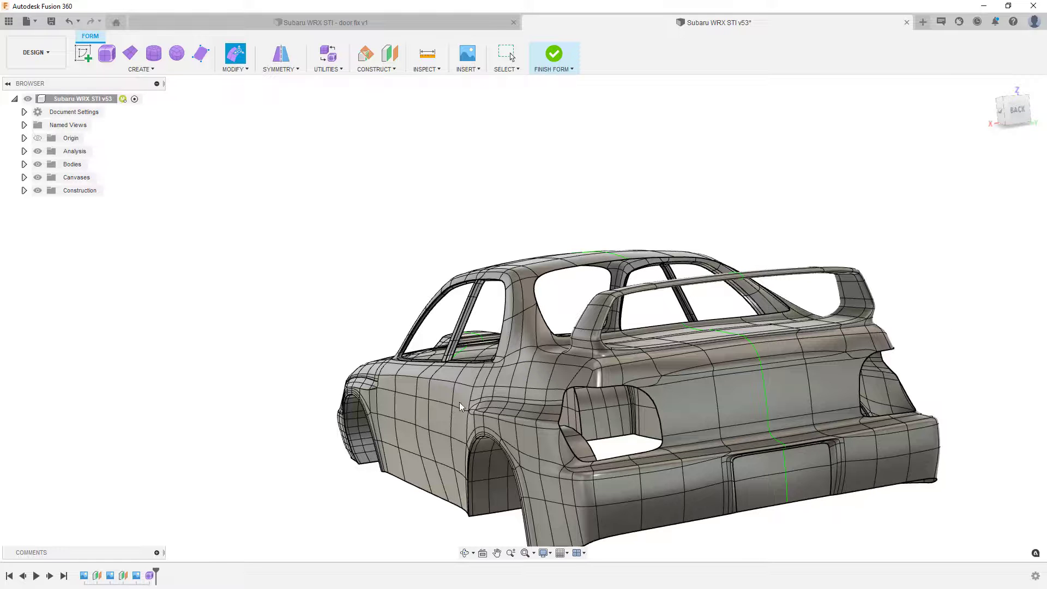
- From the right side view, save a new version, then switch to the 'Subaru WRX STI - door fix v1' tab
{"action": "middle_click_drag", "start_coordinate": [448, 413], "coordinate": [629, 370], "text": "shift"}
{"action": "left_click", "coordinate": [1007, 112]}
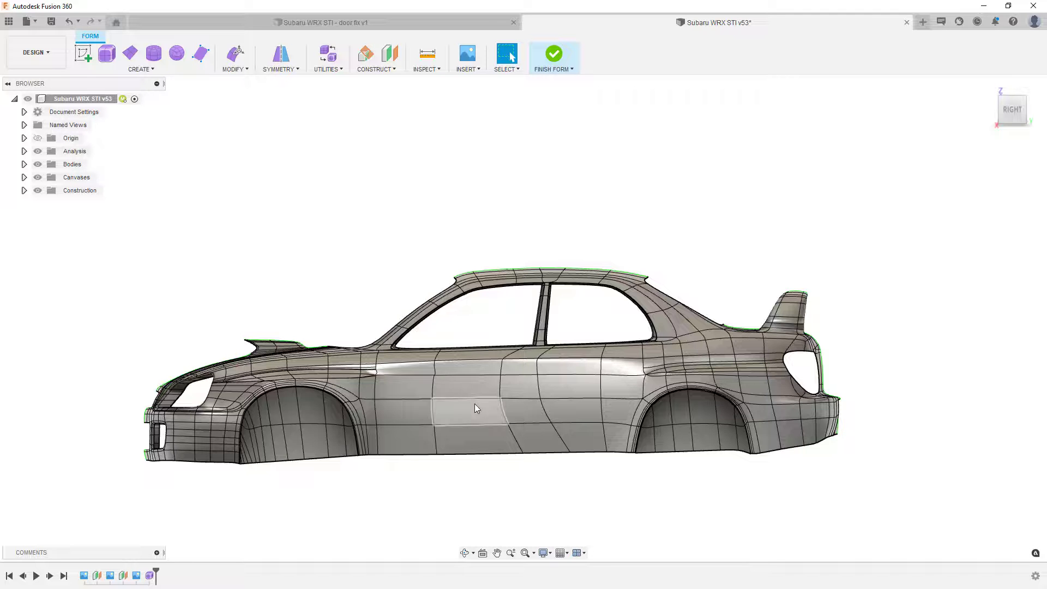
{"action": "scroll", "coordinate": [474, 401], "scroll_direction": "up", "scroll_amount": 2}
{"action": "scroll", "coordinate": [564, 368], "scroll_direction": "up", "scroll_amount": 1}
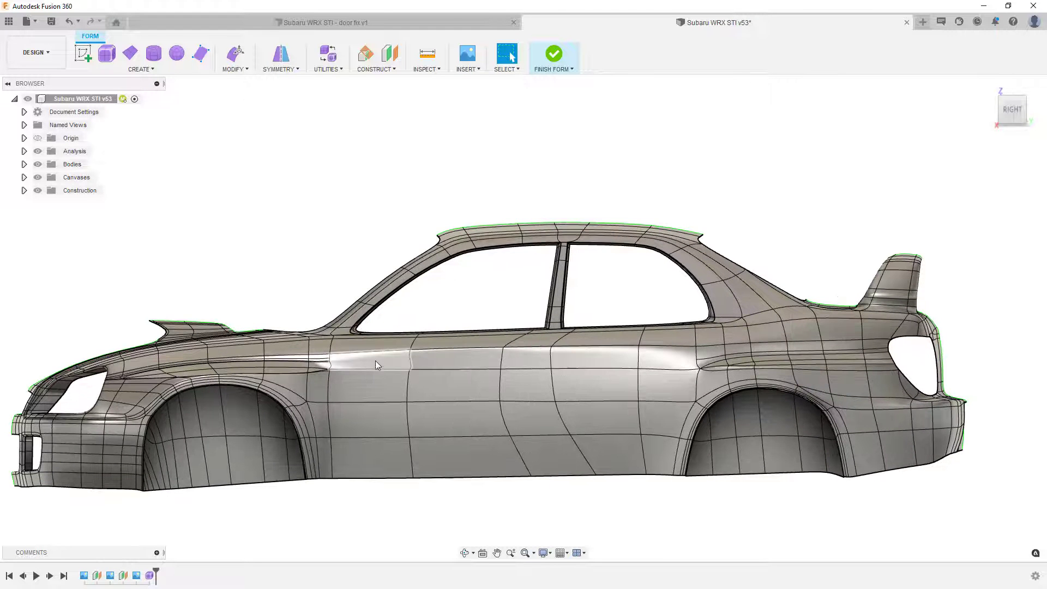
{"action": "left_click", "coordinate": [51, 21]}
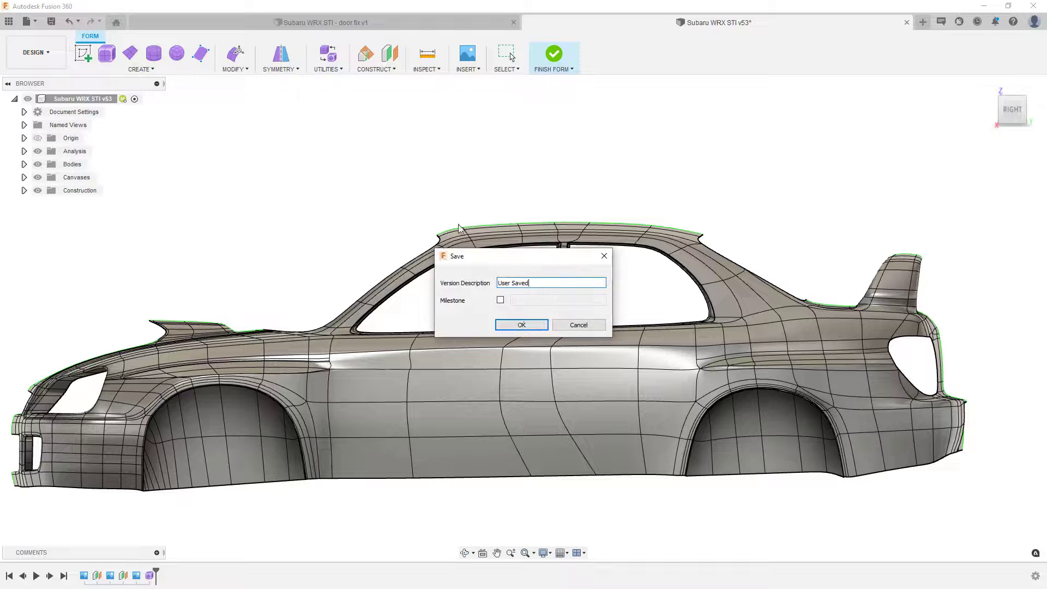
{"action": "left_click", "coordinate": [520, 321]}
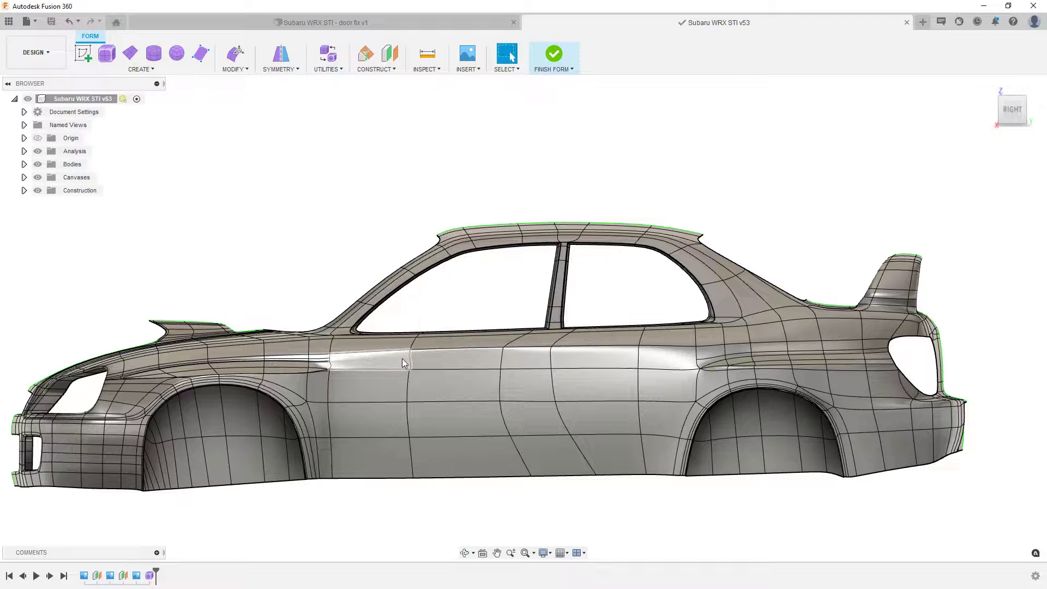
{"action": "left_click", "coordinate": [441, 22]}
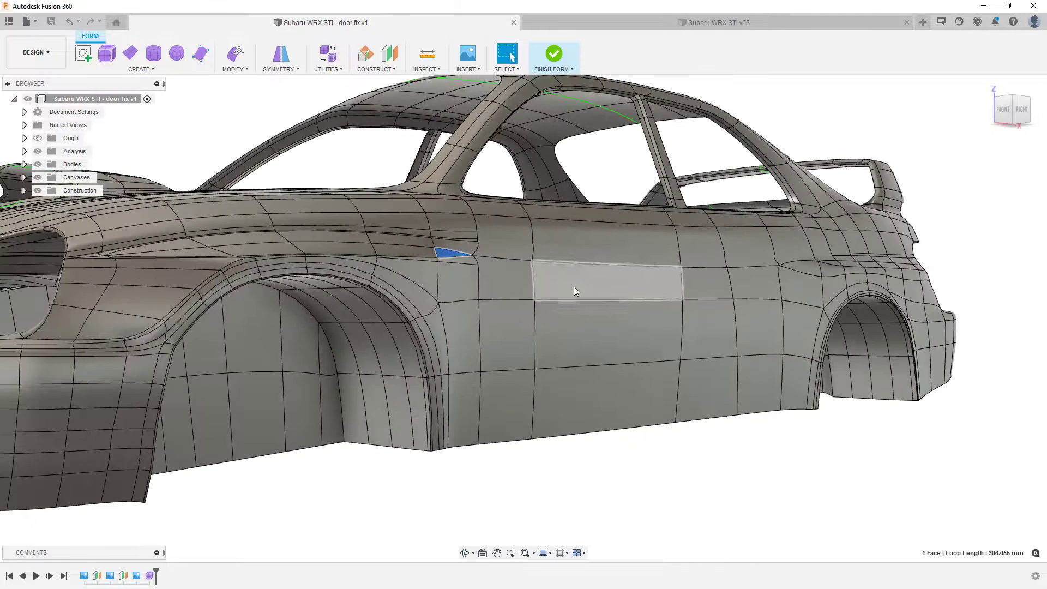
- Orbit the door fix v1 body to a front-quarter view and zoom in and out to inspect it
{"action": "middle_click_drag", "start_coordinate": [575, 295], "coordinate": [580, 266], "text": "shift"}
{"action": "scroll", "coordinate": [708, 211], "scroll_direction": "up", "scroll_amount": 4}
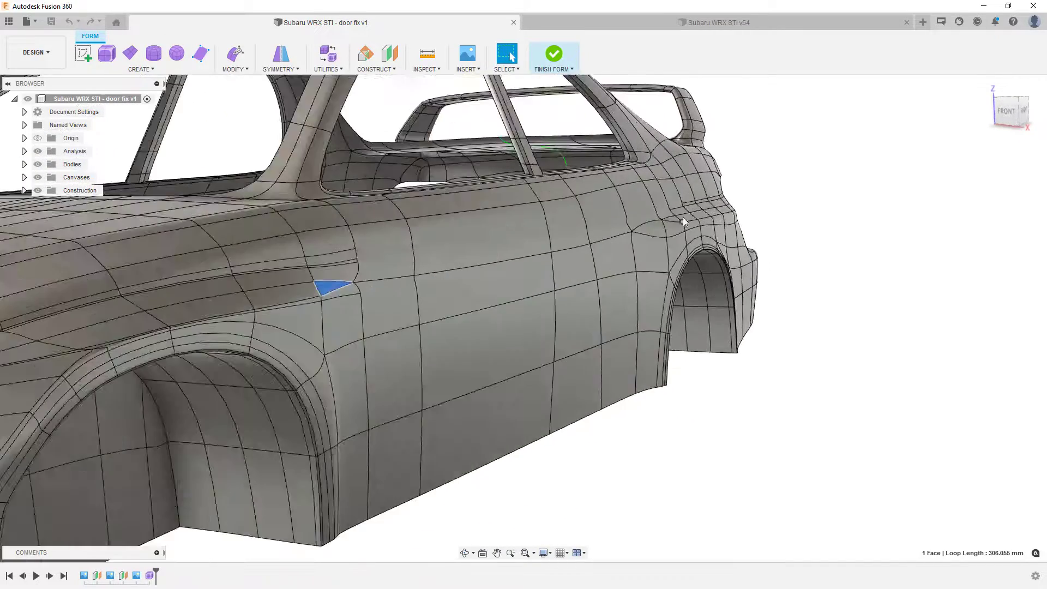
{"action": "scroll", "coordinate": [658, 209], "scroll_direction": "down", "scroll_amount": 2}
{"action": "scroll", "coordinate": [658, 209], "scroll_direction": "down", "scroll_amount": 5}
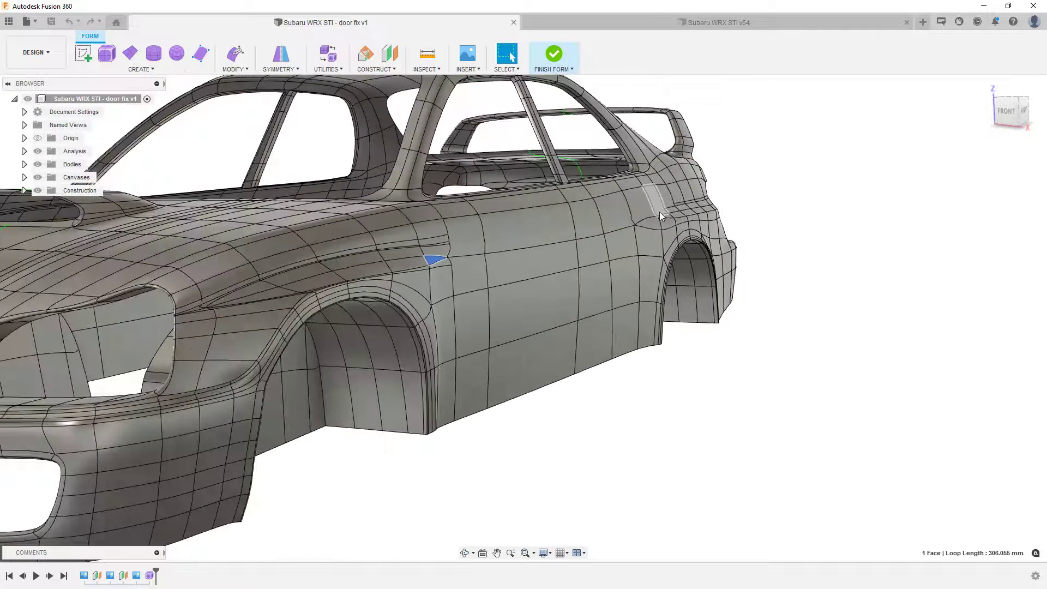
{"action": "left_click", "coordinate": [652, 22]}
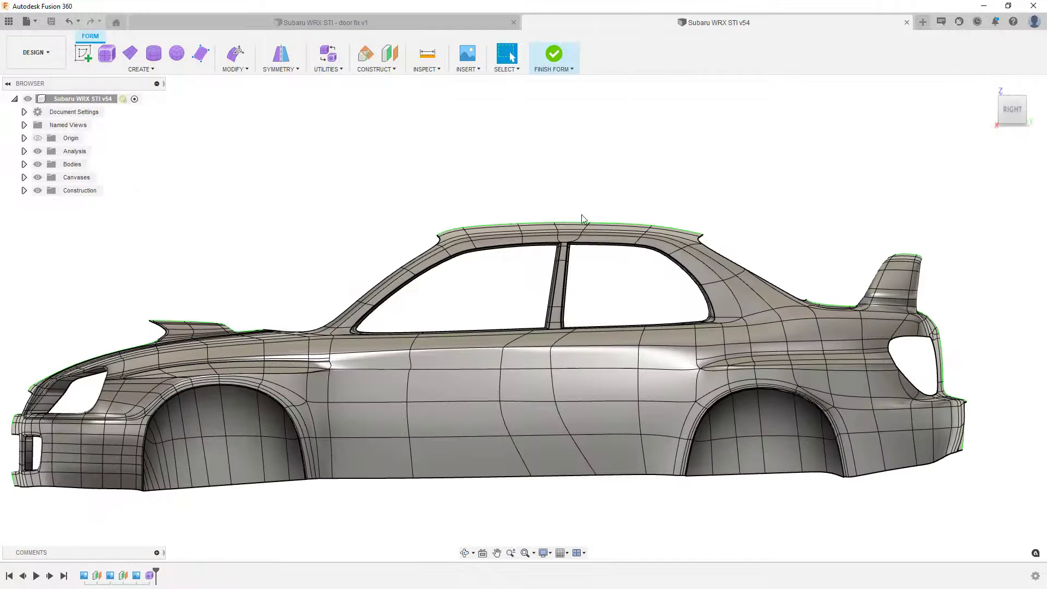
{"action": "scroll", "coordinate": [582, 218], "scroll_direction": "down", "scroll_amount": 1}
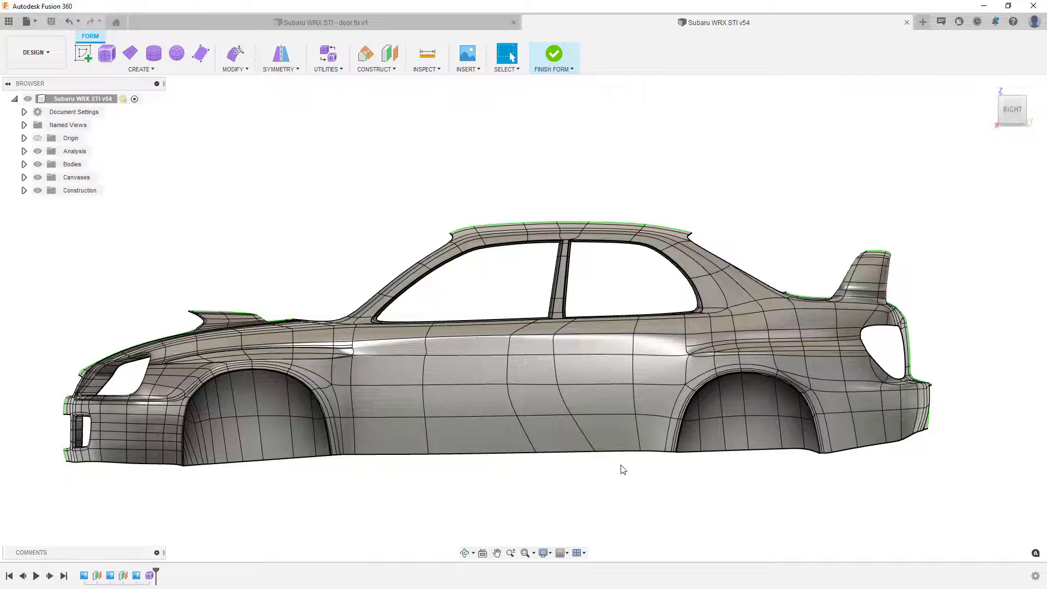